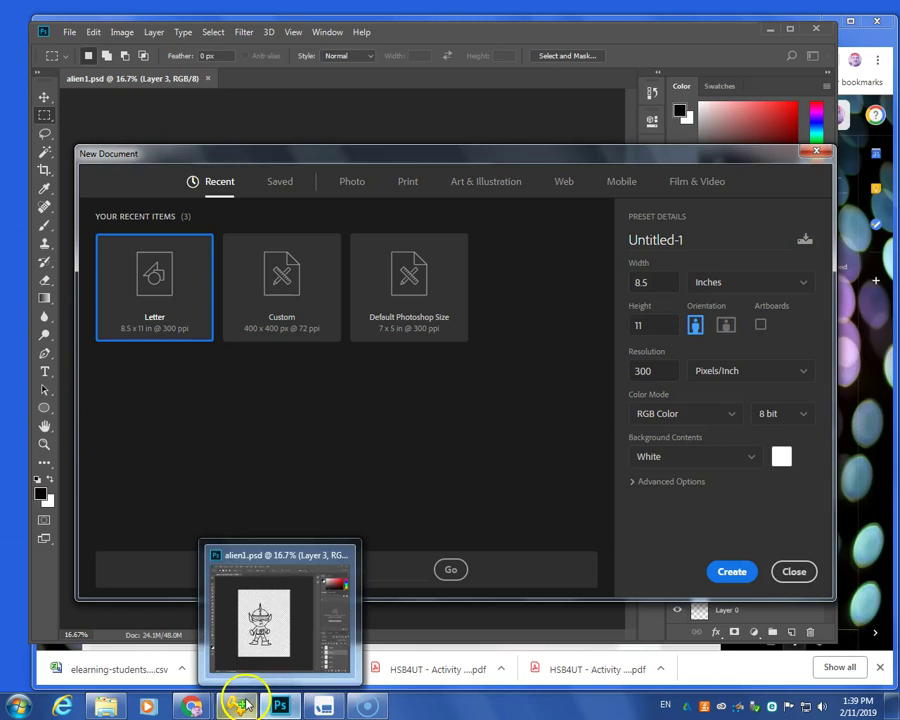
- Create a new Letter document in landscape orientation, 11 x 8.5 inches at 300 pixels/inch, with a white background
left_click(20, 706)
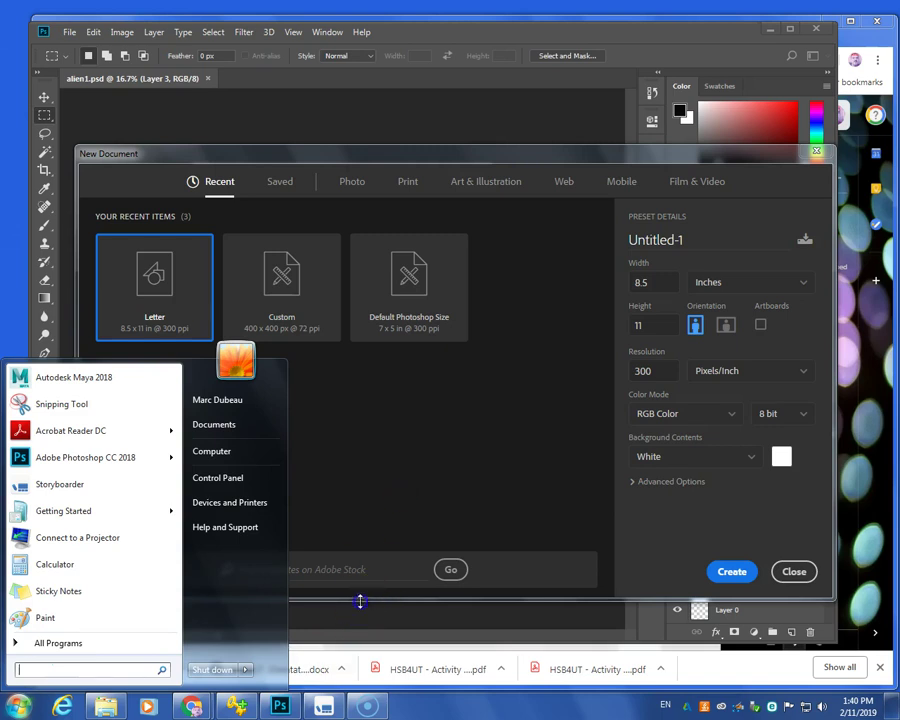
left_click(400, 492)
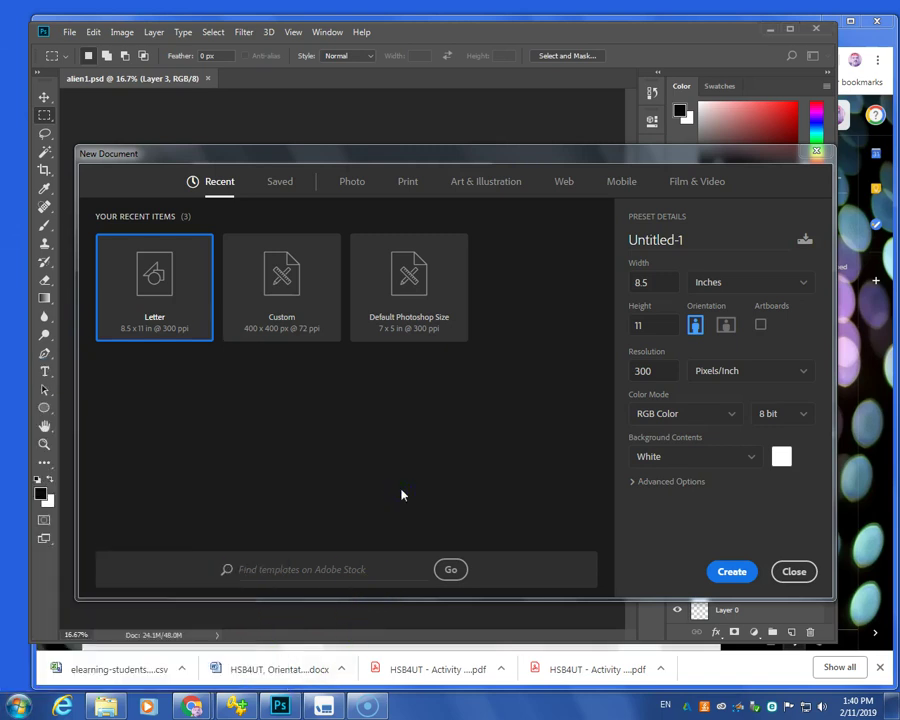
left_click(727, 325)
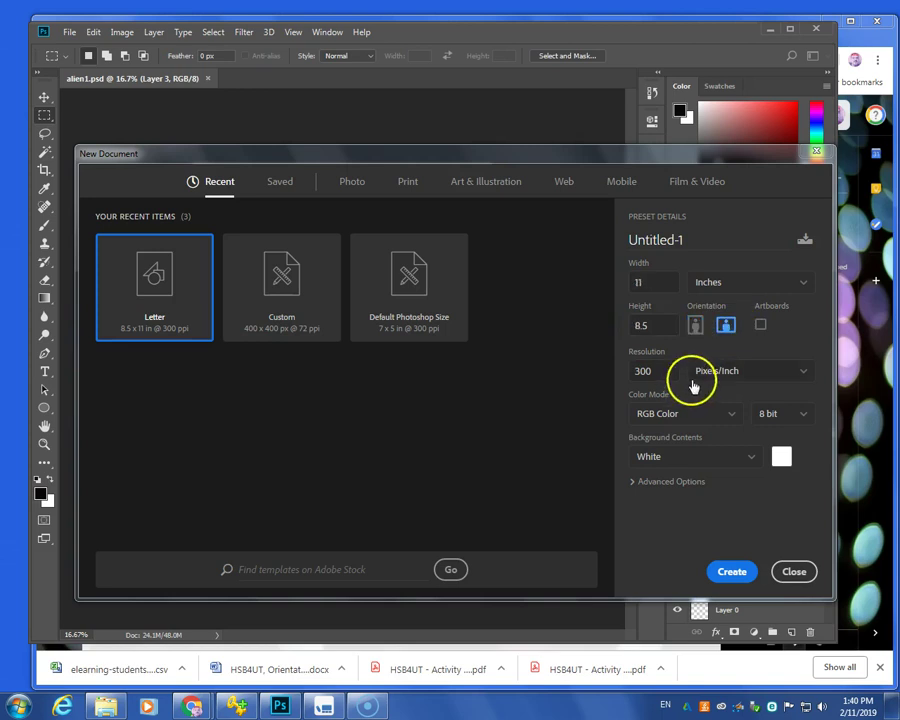
double_click(665, 327)
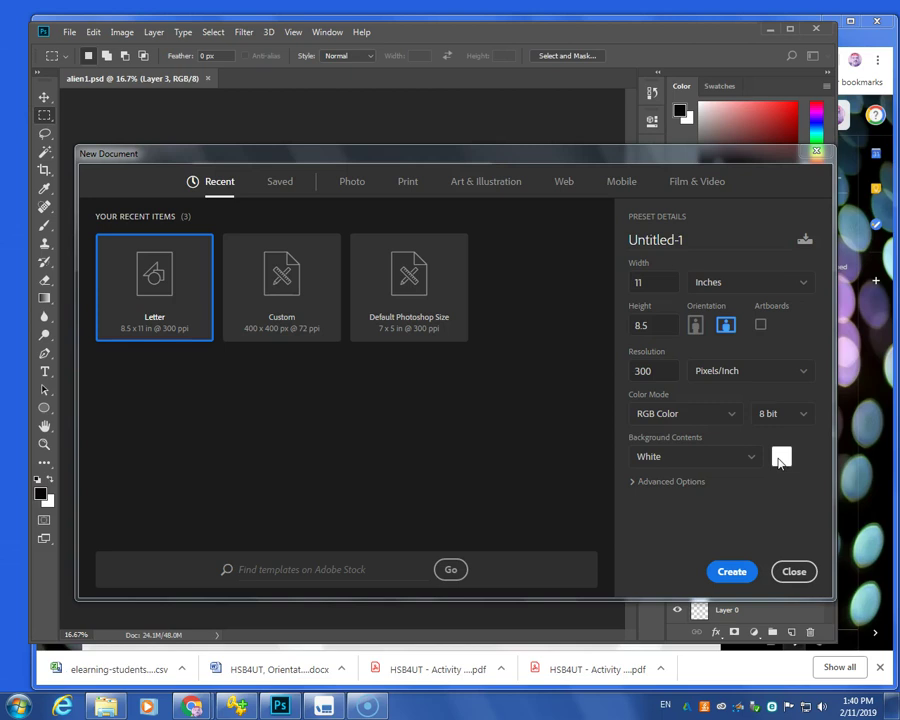
left_click(733, 572)
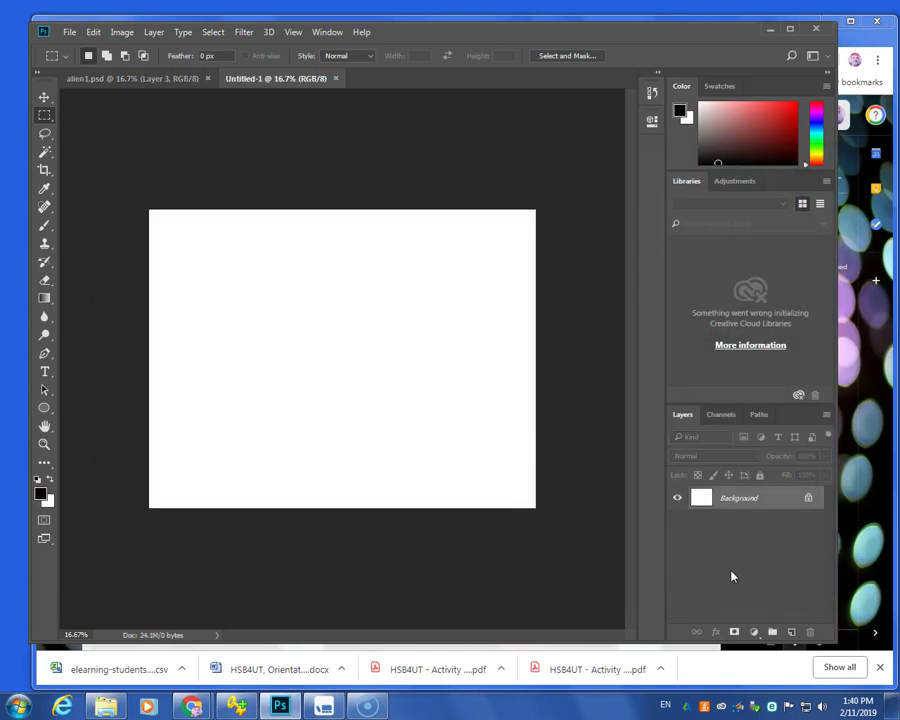
- Examine the blank canvas at different zoom levels and pan across it
left_click(683, 545)
key("ctrl+plus")
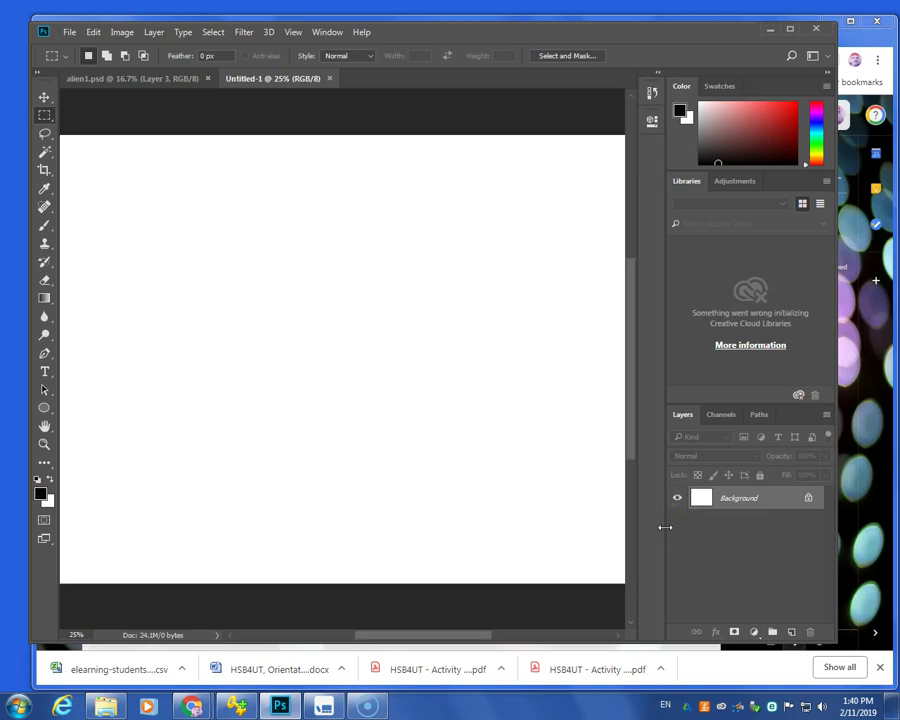
key("ctrl+minus")
key("ctrl+minus")
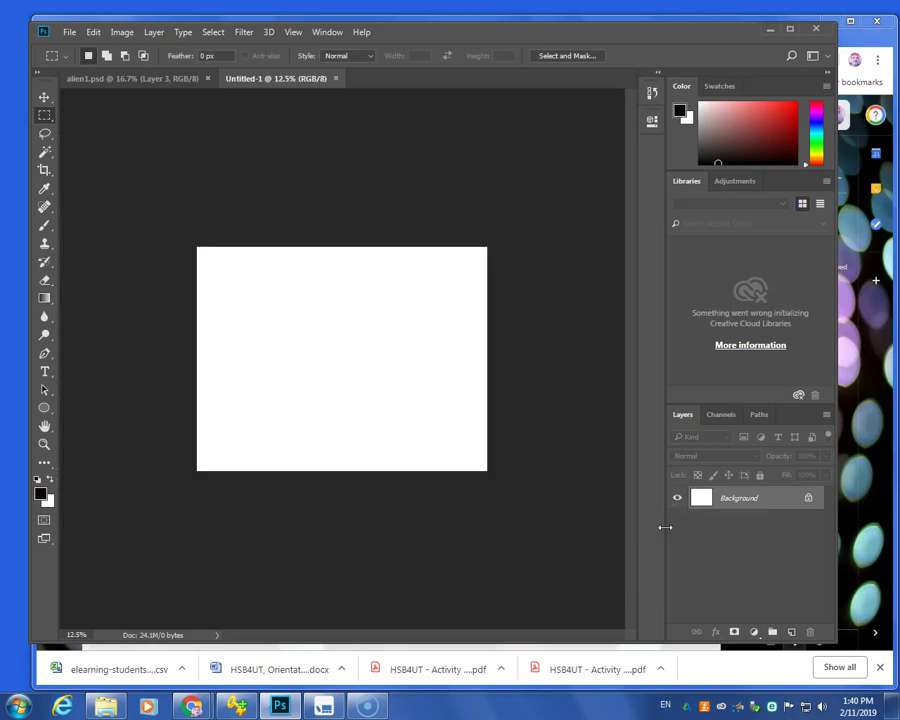
key("ctrl+plus")
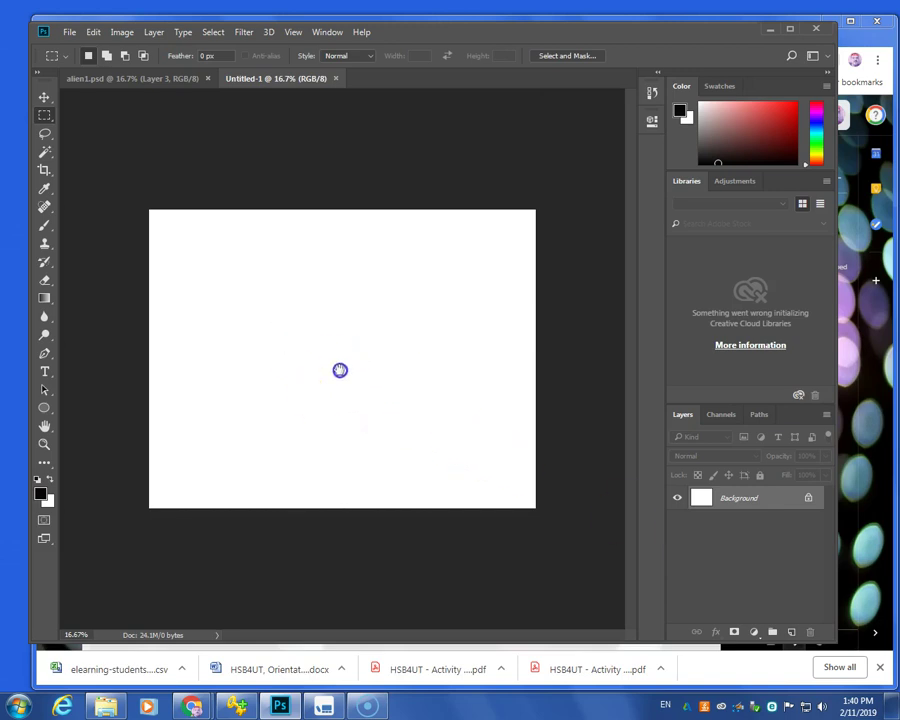
left_click(328, 399)
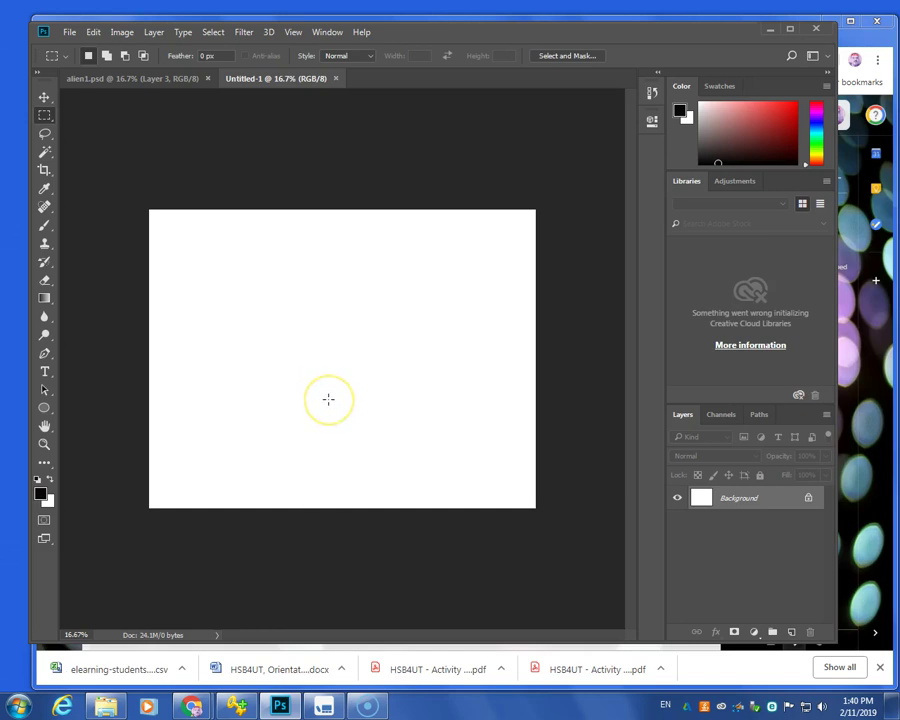
key("ctrl+plus")
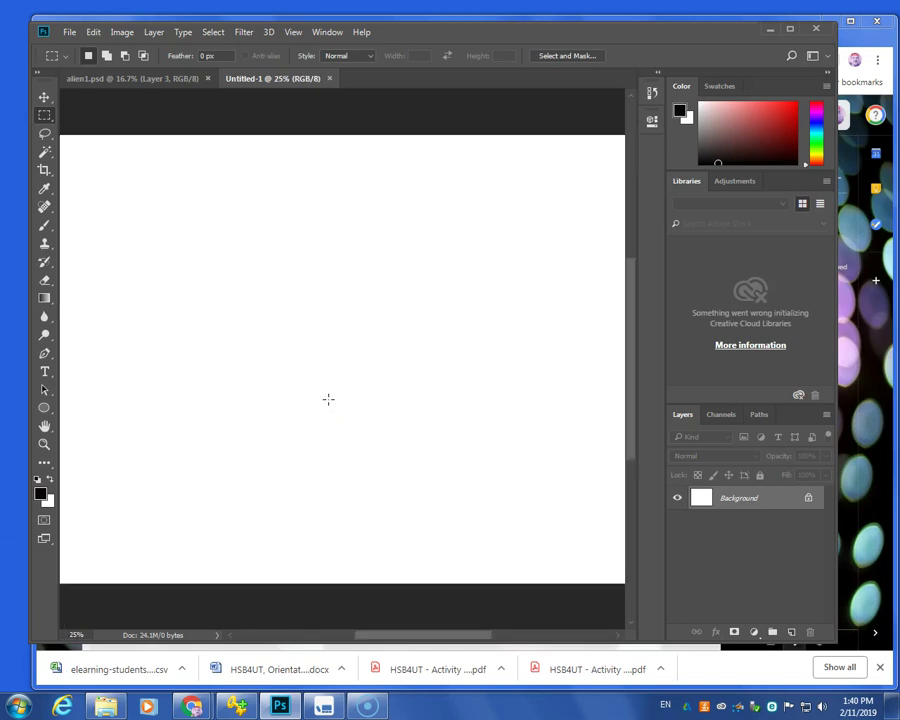
left_click(313, 349)
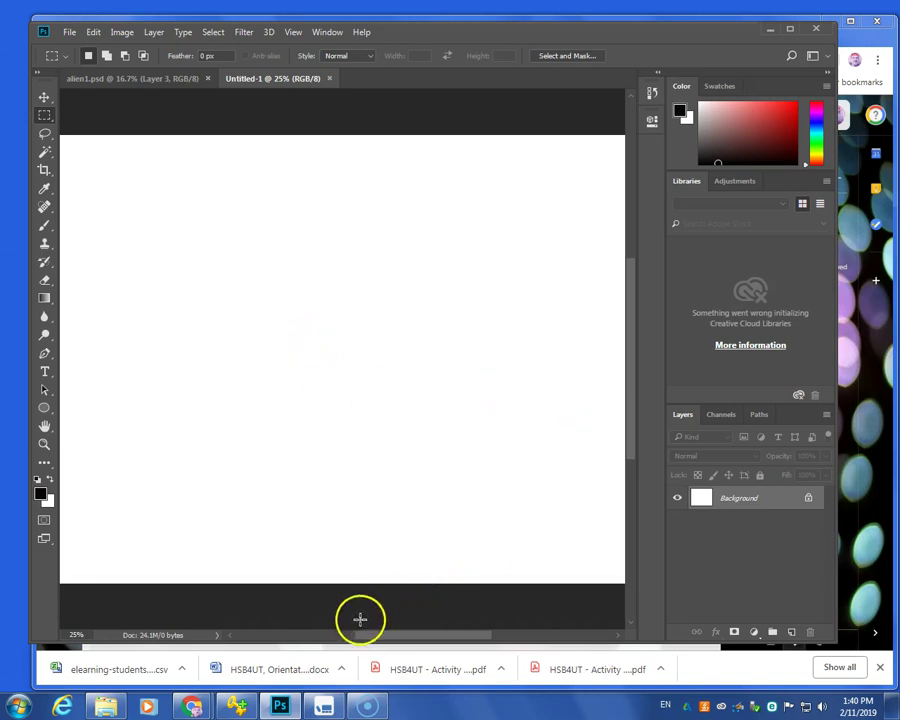
mouse_move(423, 632)
left_mouse_down()
mouse_move(416, 636)
mouse_move(428, 635)
left_mouse_up()
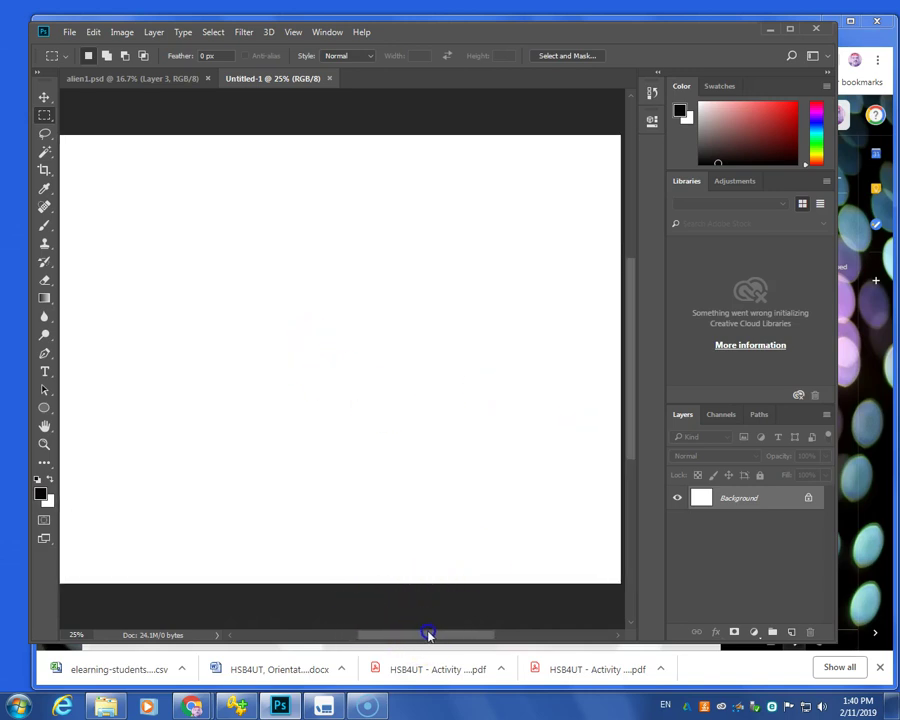
- Add a new empty layer above the Background with the Move tool active
left_click(43, 97)
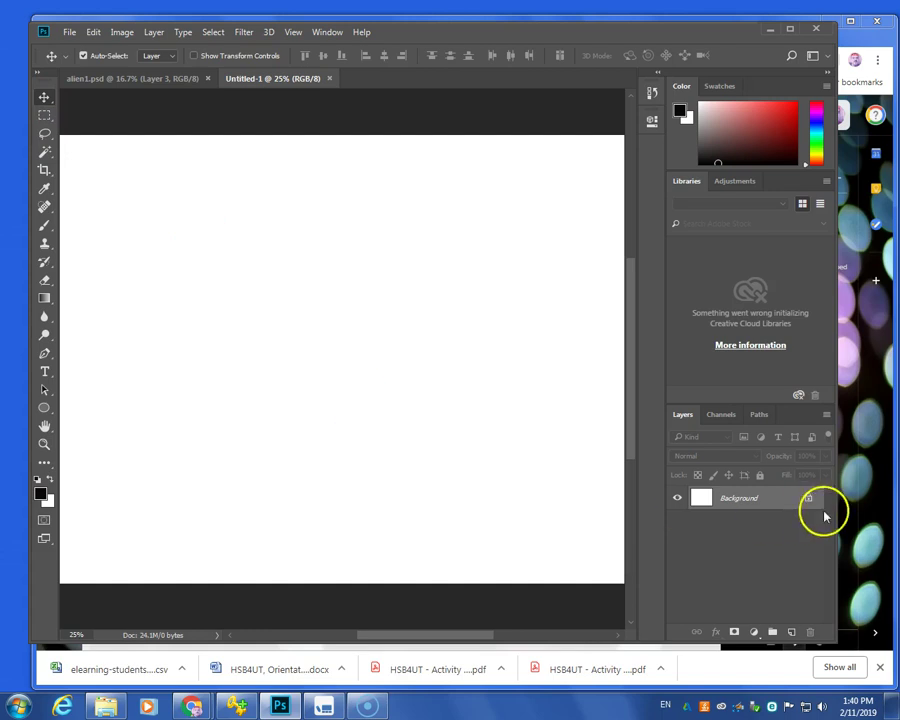
double_click(735, 499)
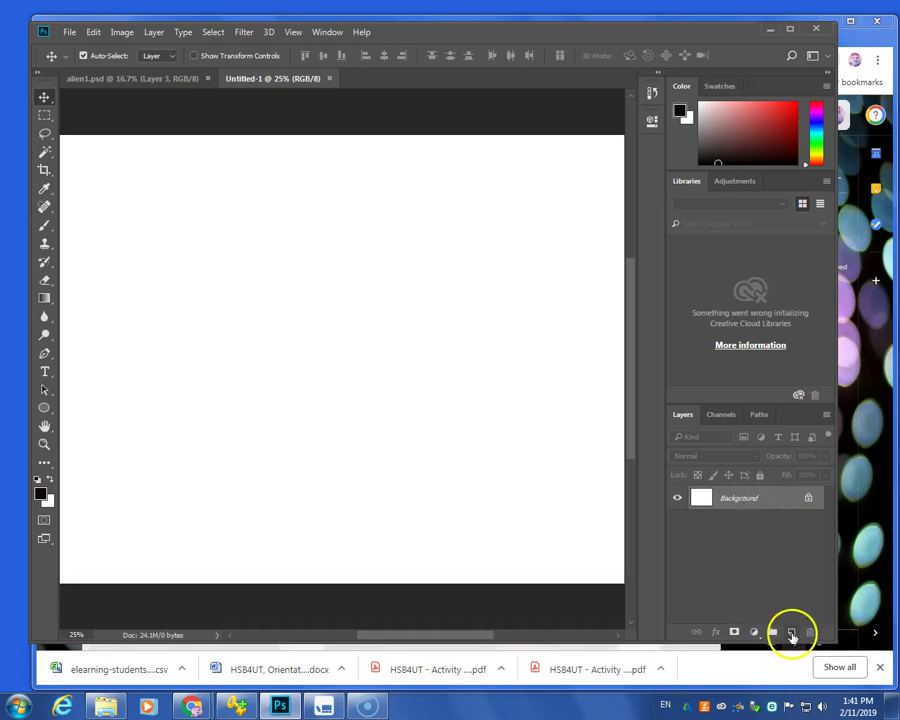
left_click(791, 634)
left_click(749, 510)
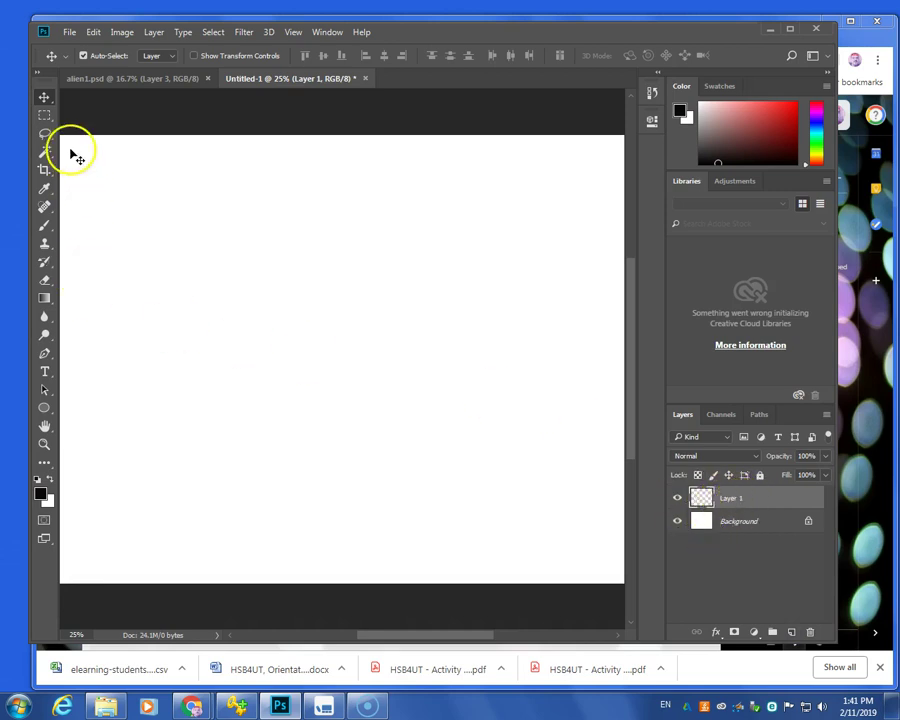
left_click(755, 510)
left_click_drag(757, 507, 85, 610)
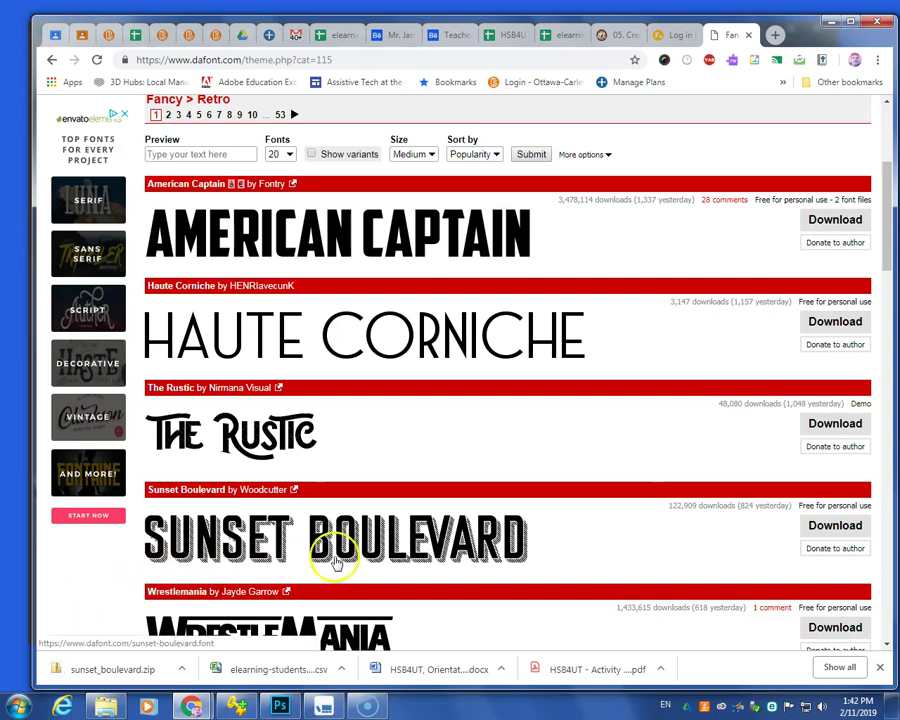
- Open the downloaded sunset_boulevard.zip from its folder on DATA (D:) and install the Sunset Boulevard font
scroll(330, 565, "up", 3)
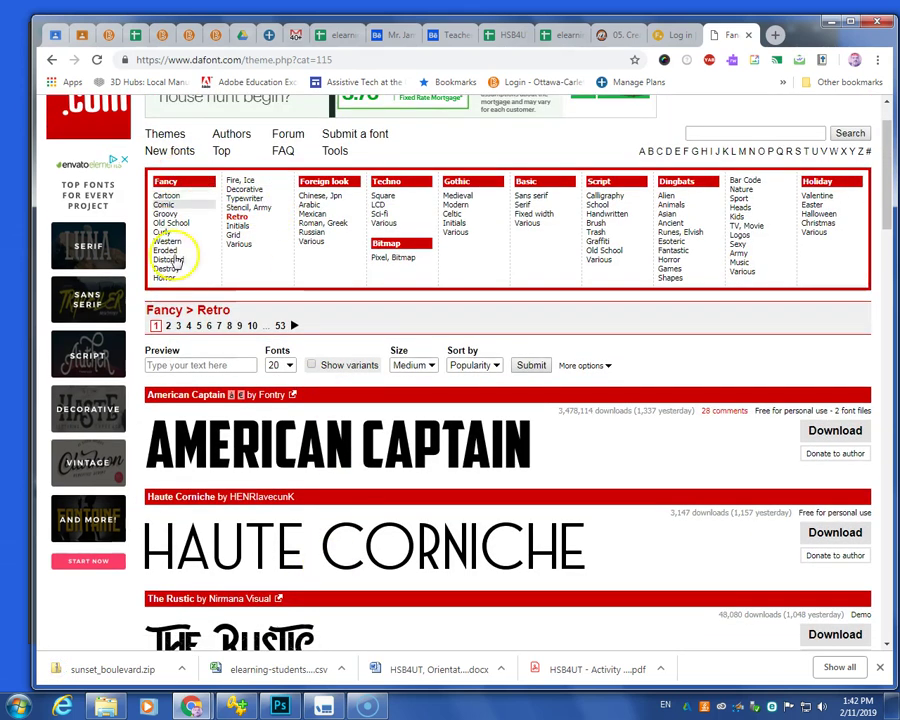
scroll(303, 400, "down", 3)
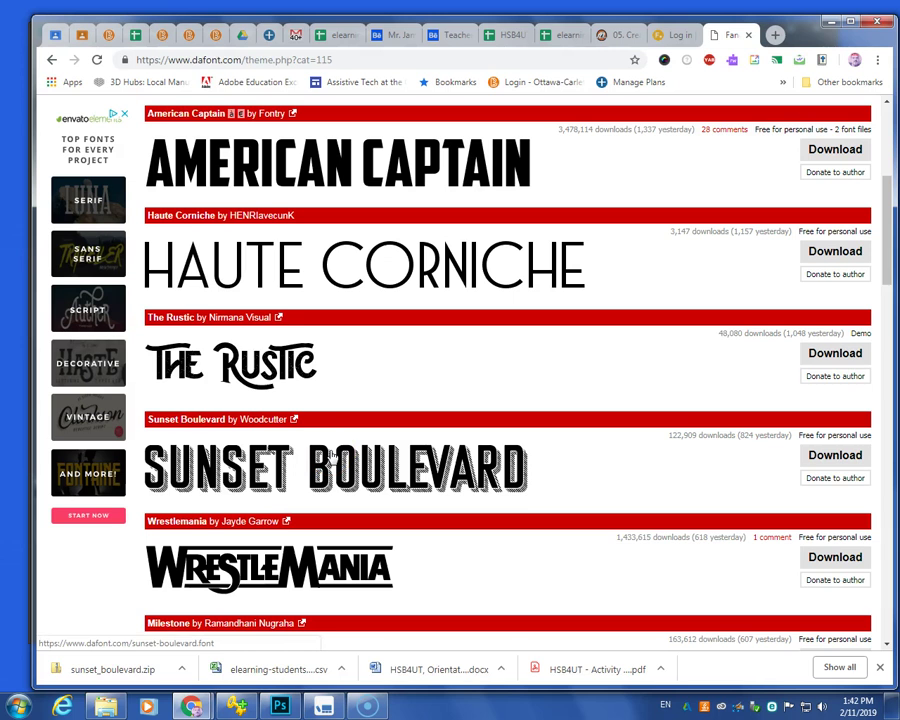
left_click(452, 477)
left_click(178, 670)
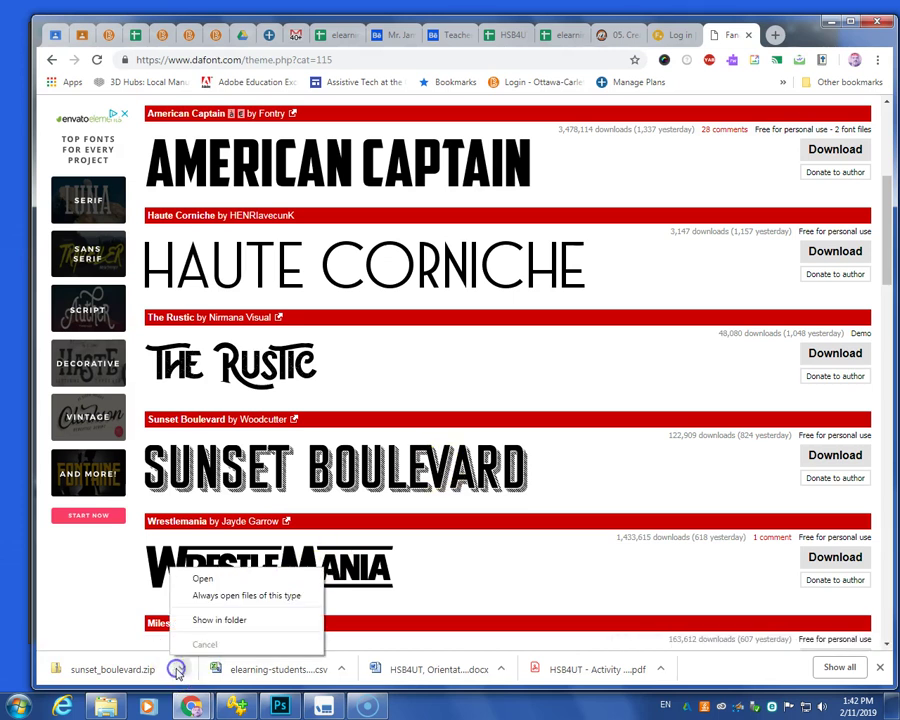
left_click(219, 620)
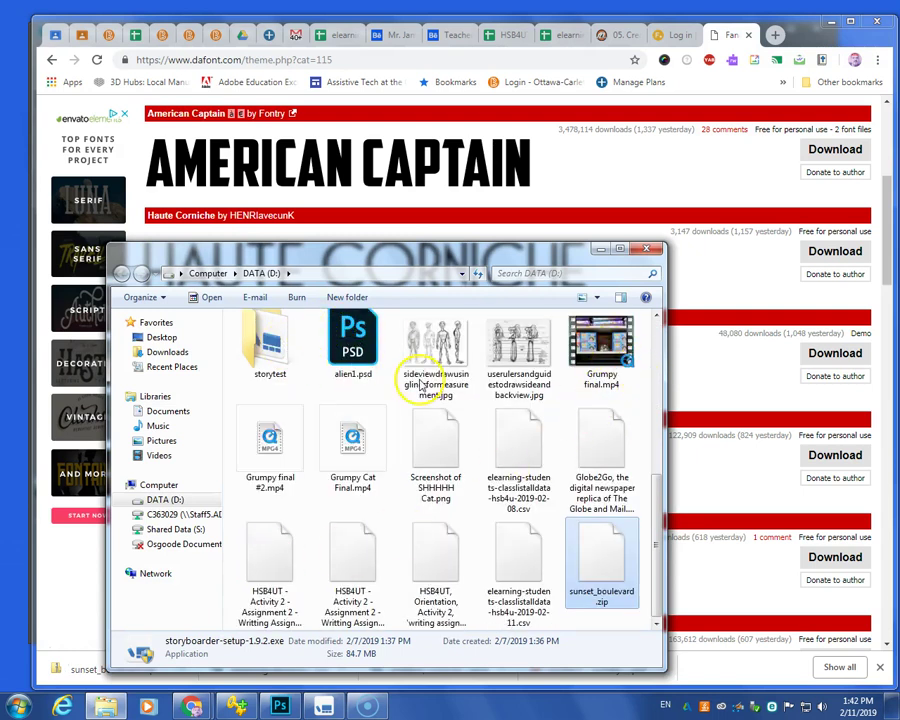
double_click(614, 563)
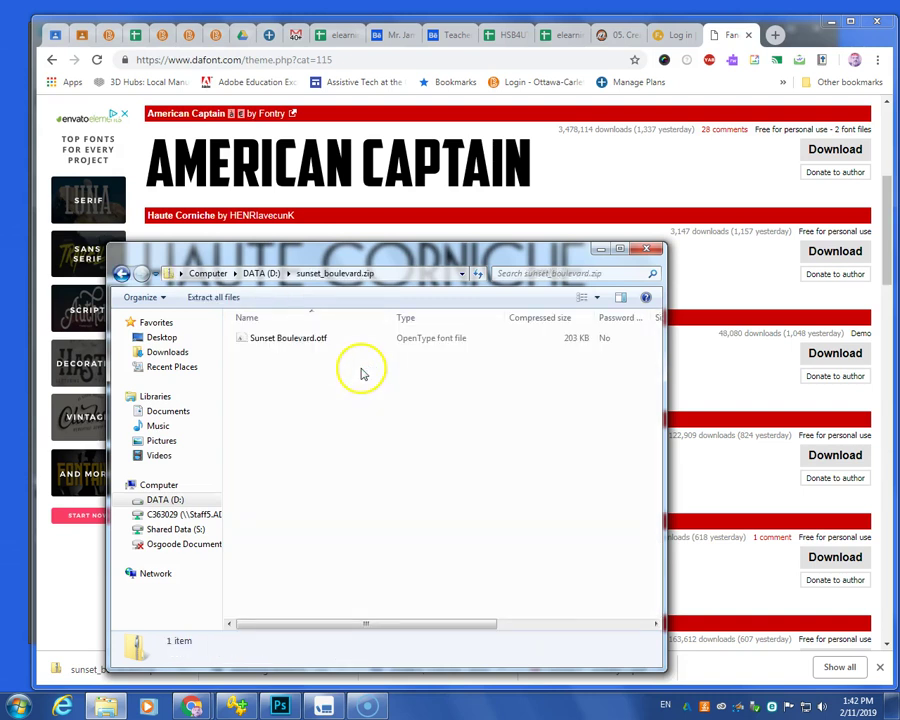
left_click(303, 340)
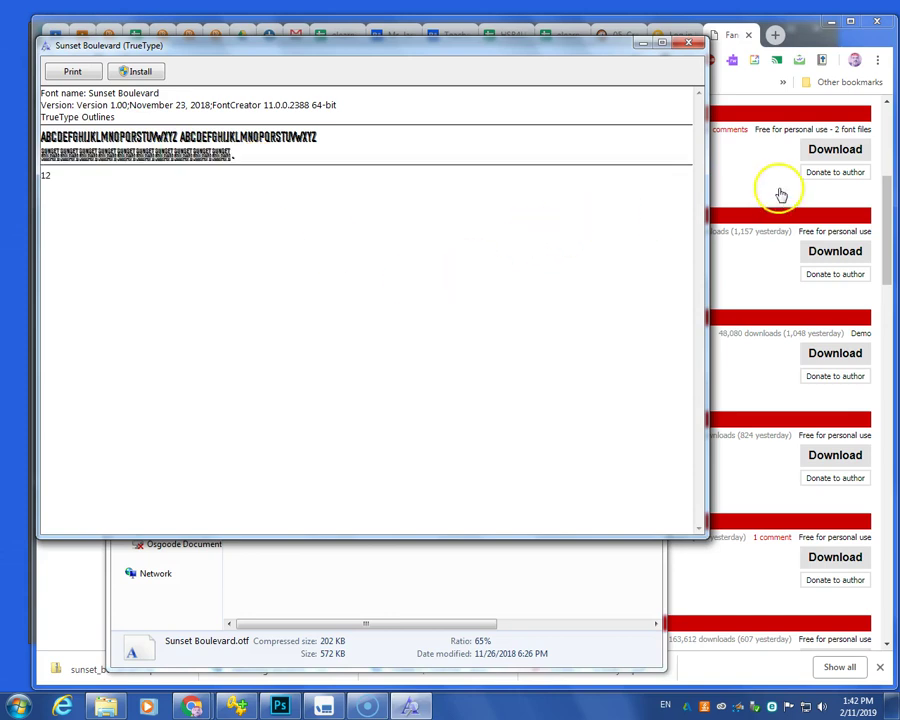
left_click(140, 72)
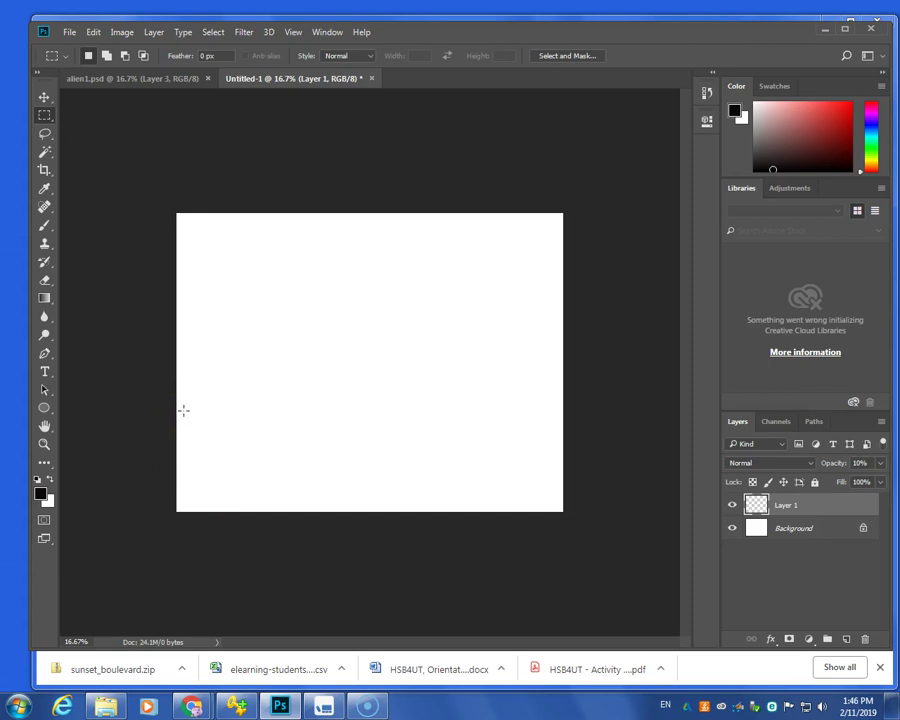
- Paint a freehand wavy test stroke across the canvas on the new layer with the black Brush
left_click(42, 494)
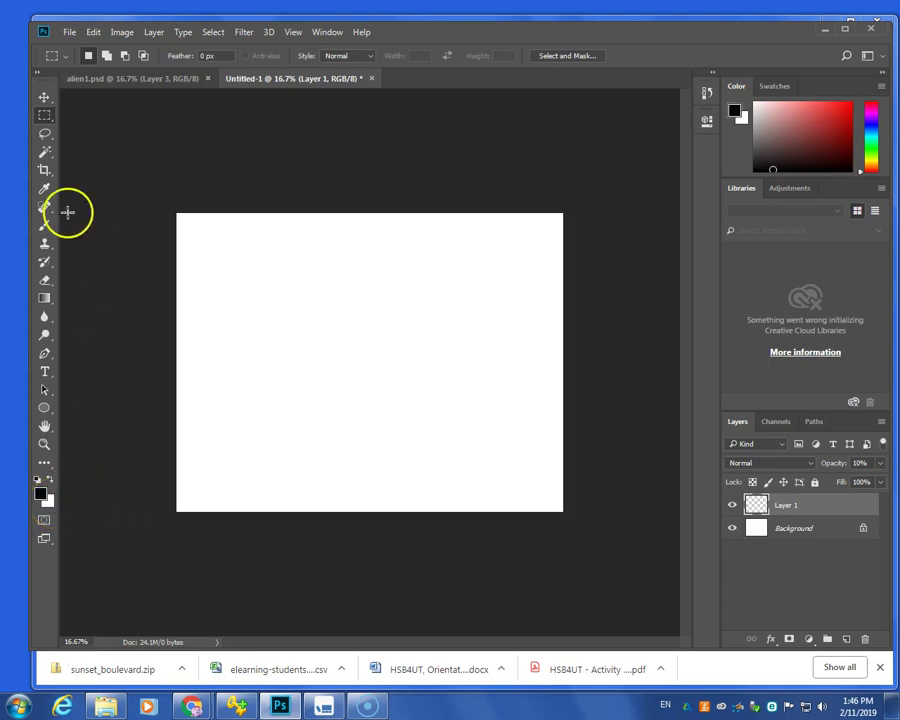
key("b")
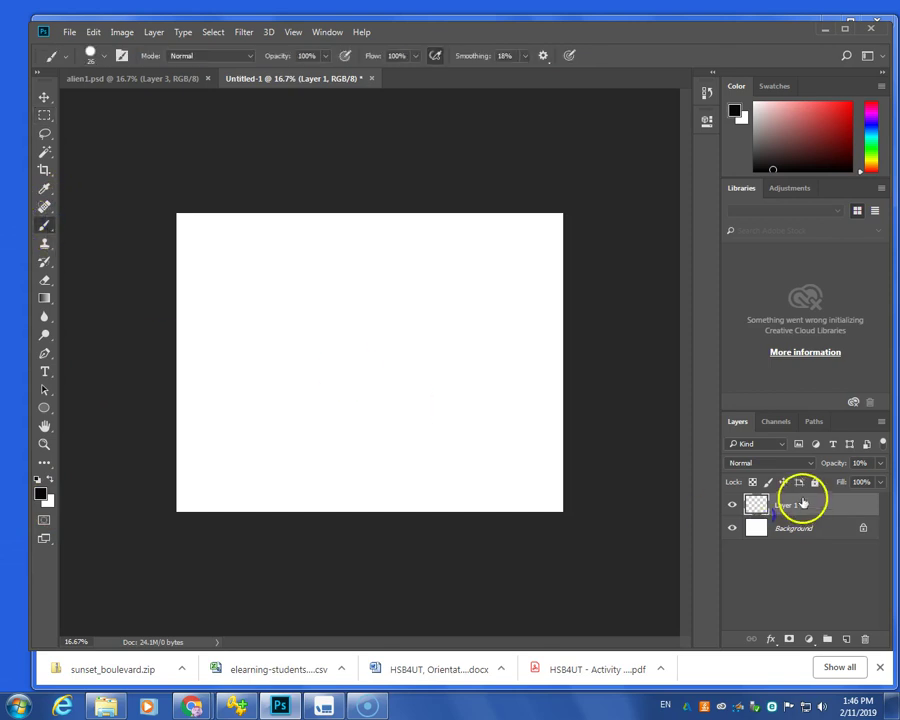
mouse_move(243, 303)
left_mouse_down()
mouse_move(265, 281)
mouse_move(327, 331)
mouse_move(341, 410)
mouse_move(275, 498)
mouse_move(378, 346)
left_mouse_up()
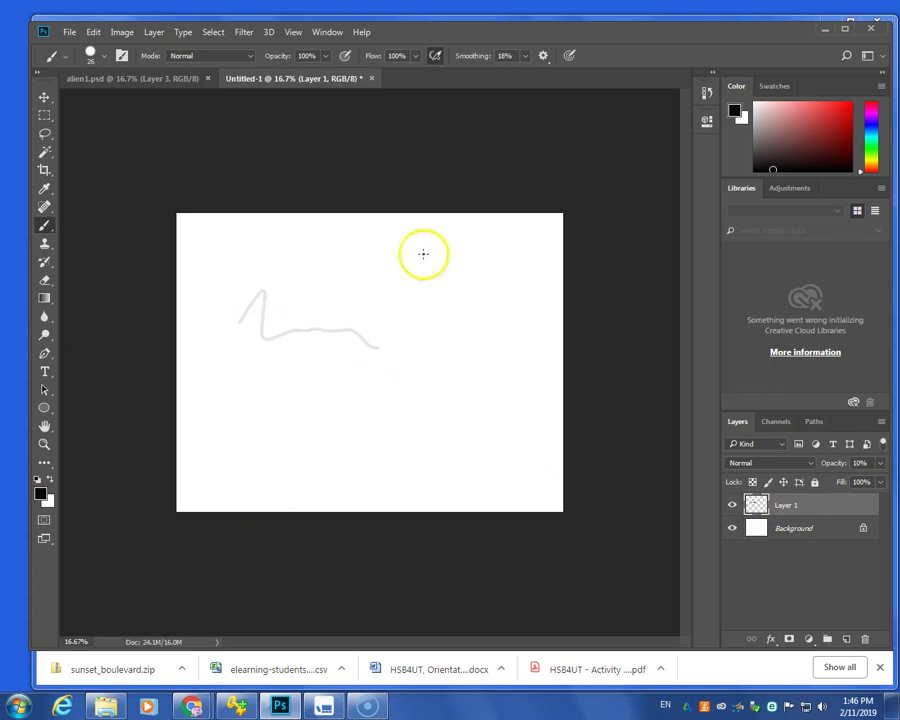
- Increase the brush smoothing and paint a short test stroke in the upper middle of the canvas
left_click(525, 56)
left_click_drag(524, 76, 572, 75)
left_click(368, 294)
left_click_drag(349, 294, 452, 272)
- Set the brush smoothing to 0%
left_click(473, 131)
left_click(526, 56)
left_click_drag(528, 70, 459, 73)
left_click(408, 352)
- Paint two short zigzag test strokes in the canvas's lower half and set the layer's opacity to 100%
left_click_drag(370, 378, 452, 369)
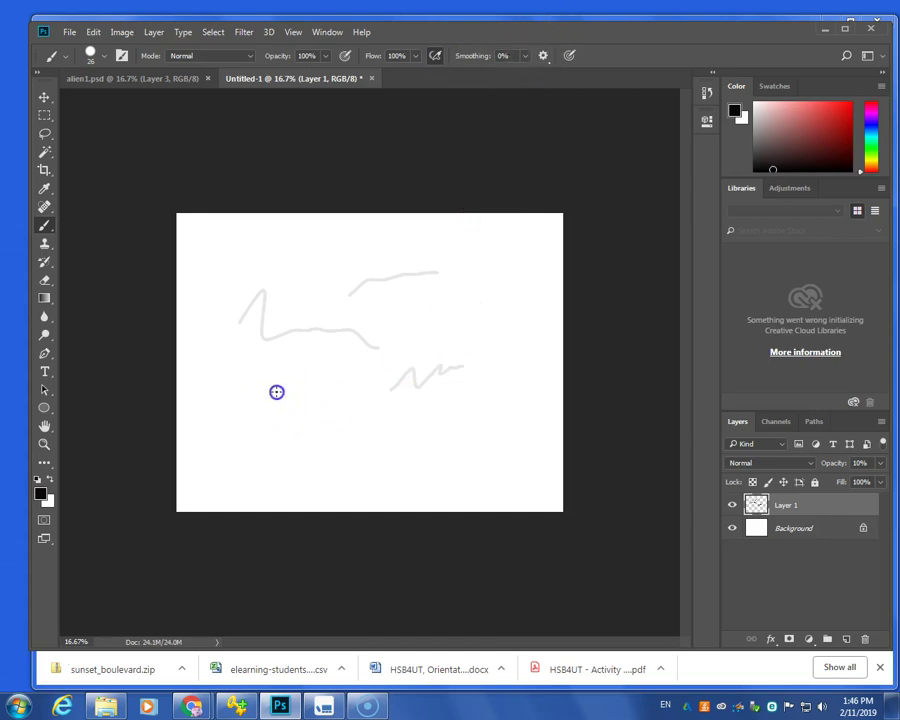
left_click_drag(337, 391, 337, 390)
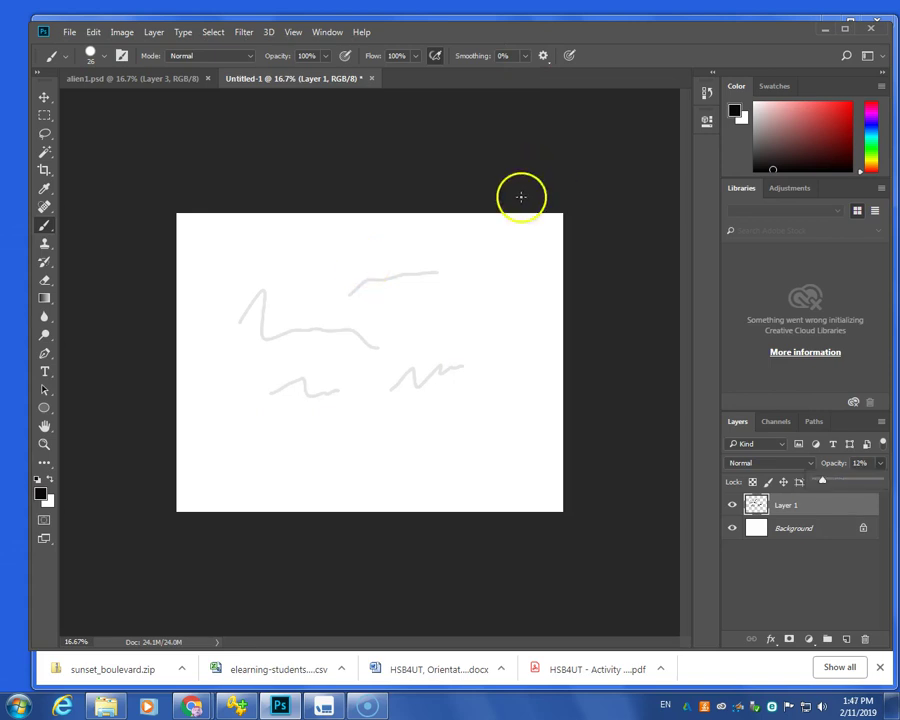
mouse_move(880, 463)
left_mouse_down()
mouse_move(828, 488)
mouse_move(888, 484)
left_mouse_up()
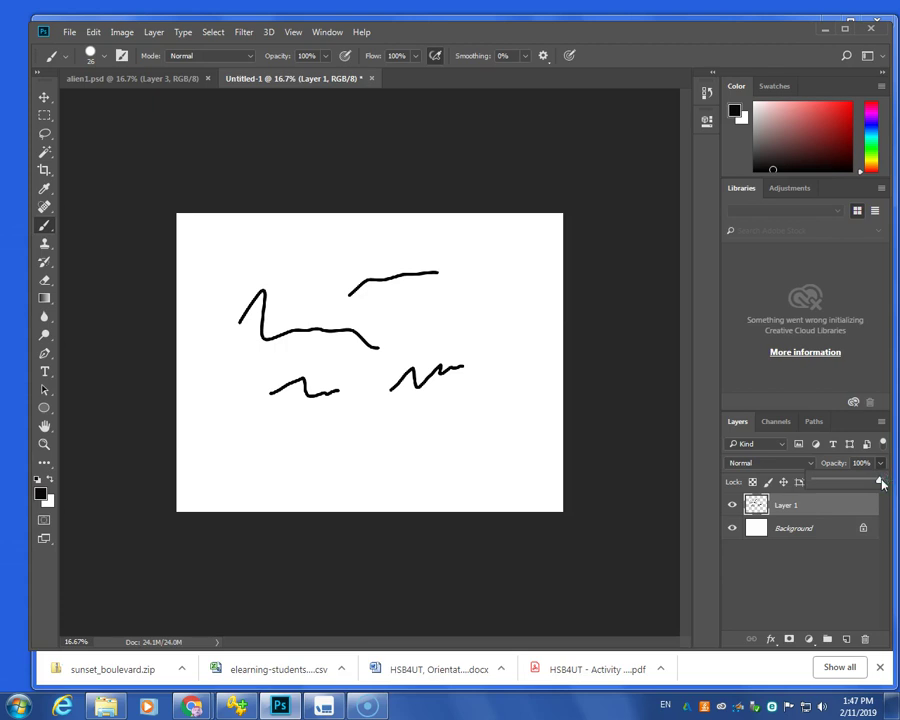
- Delete the layer containing the test strokes
left_click(799, 641)
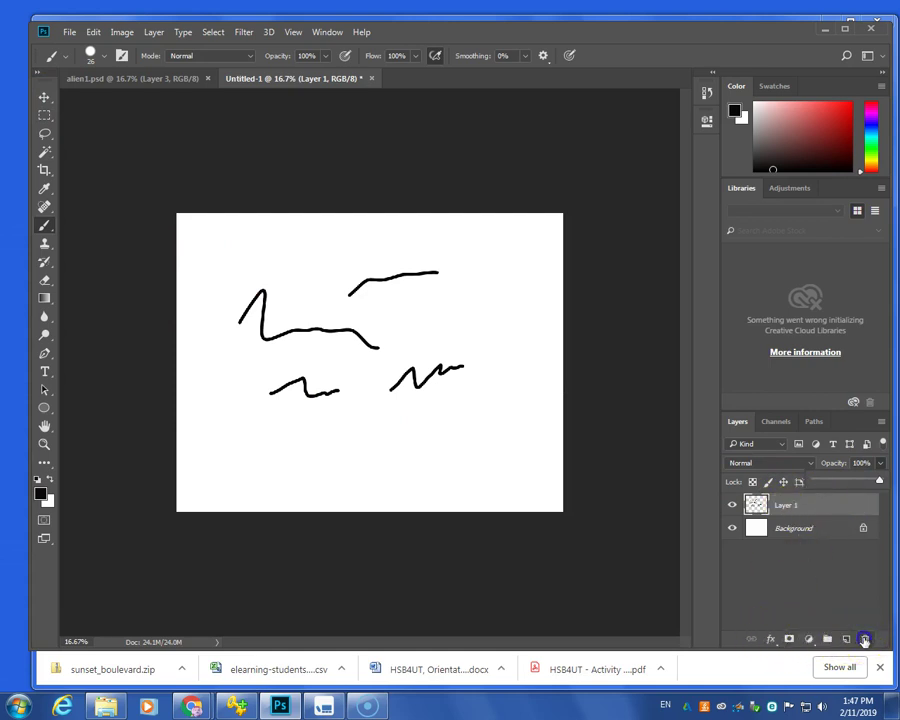
left_click(866, 641)
left_click(305, 243)
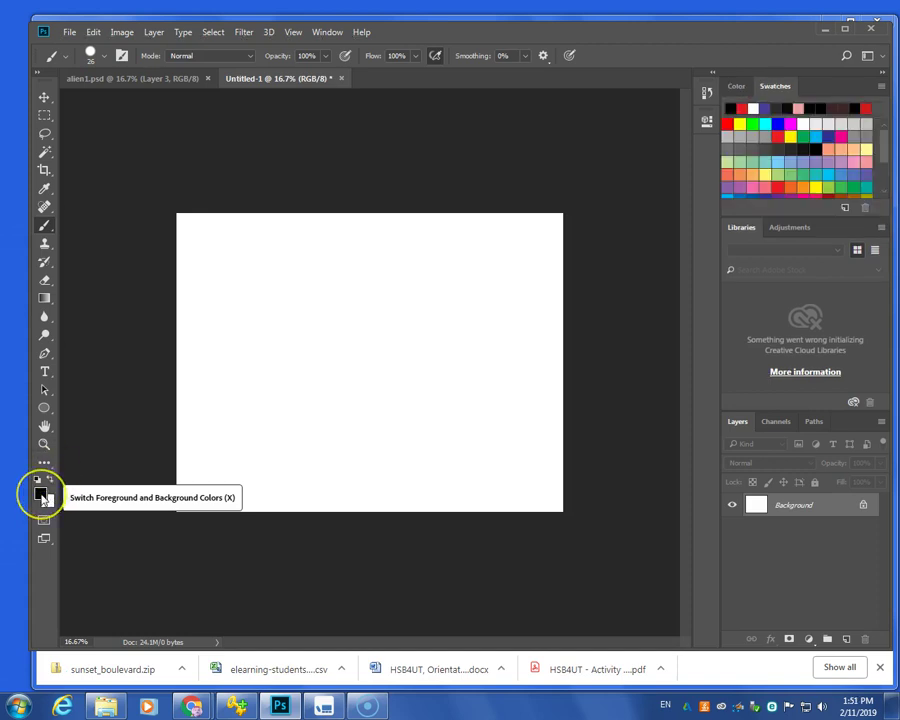
- Set the foreground color to dark blue, hex 2131a5
left_click(41, 494)
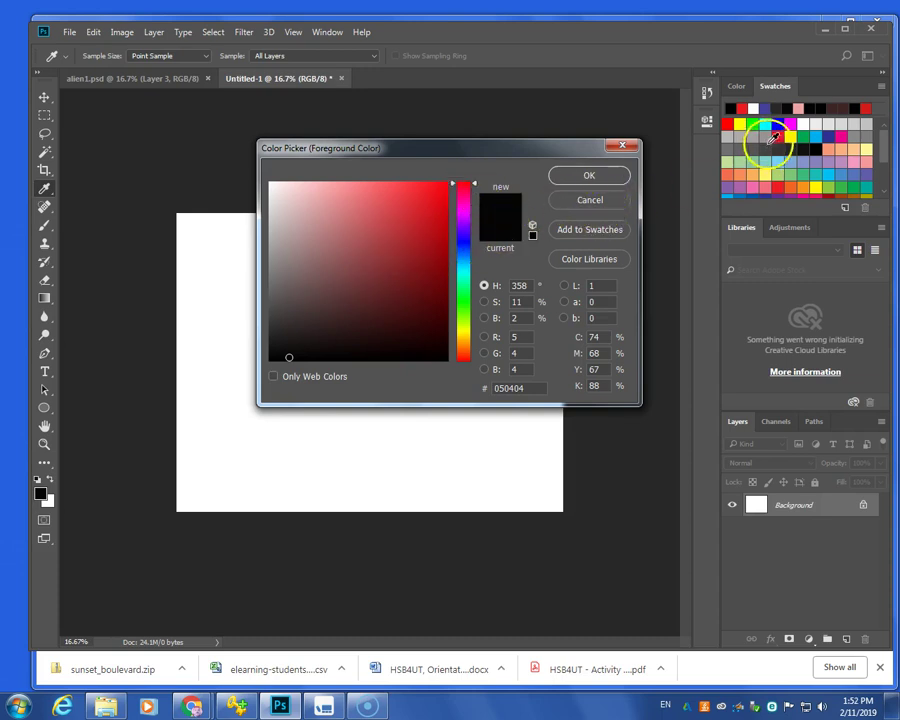
left_click(739, 88)
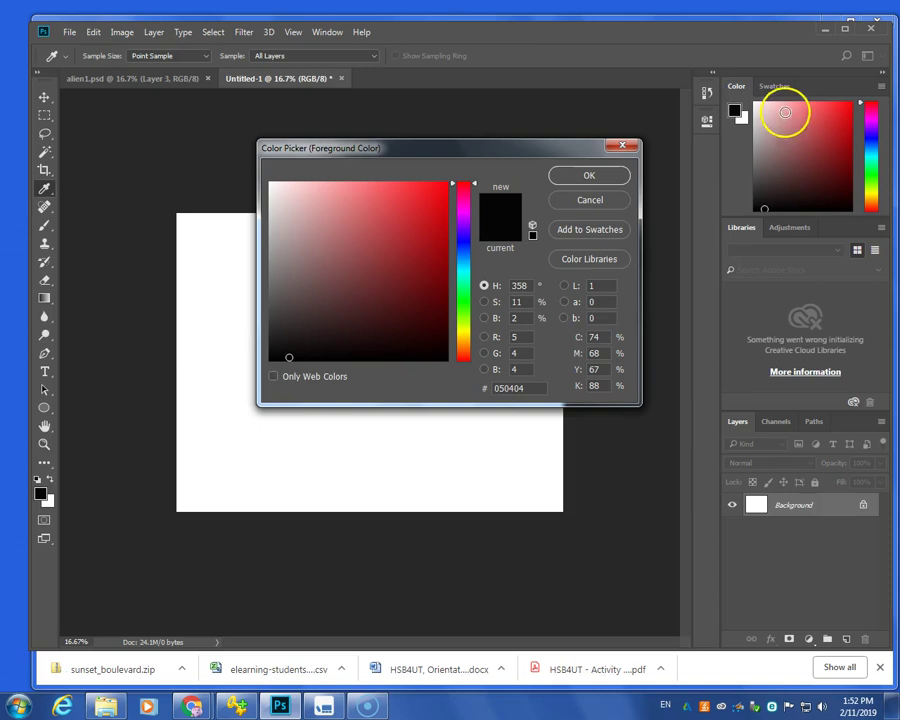
left_click(772, 87)
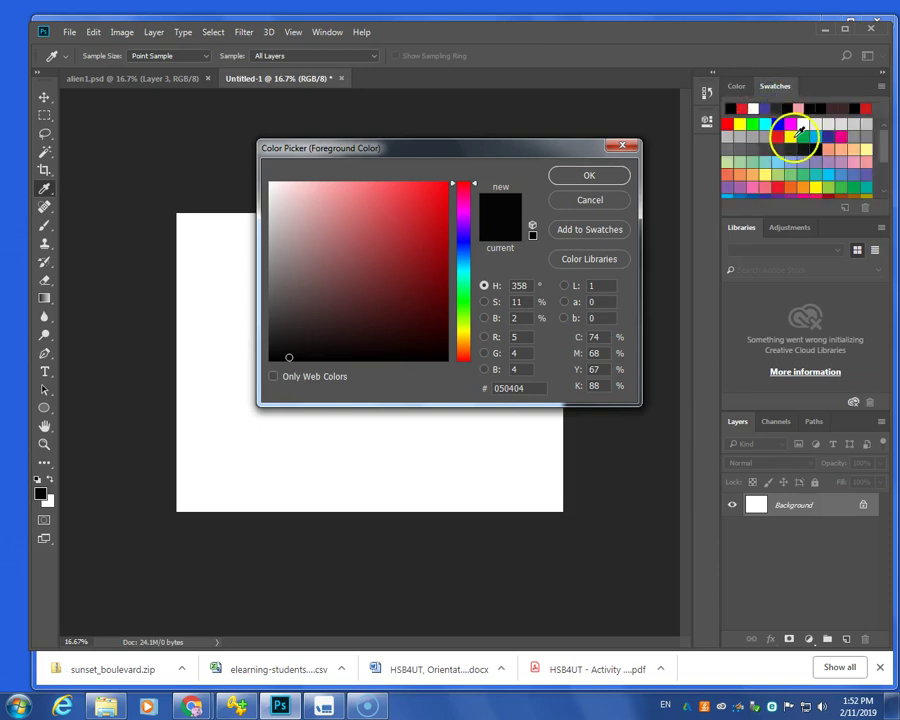
left_click(736, 87)
left_click(795, 130)
left_click(440, 221)
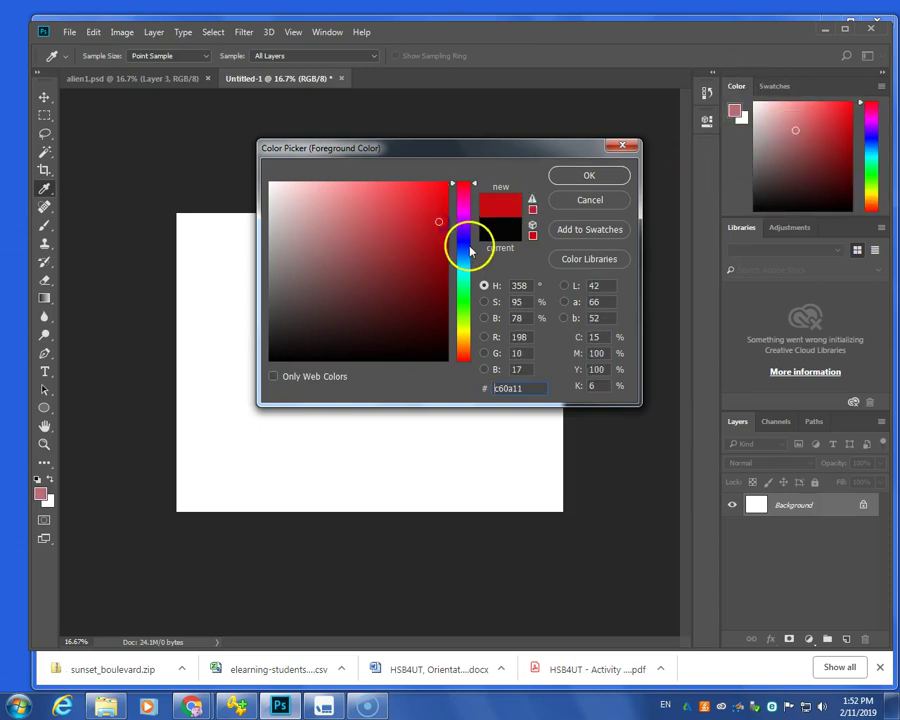
left_click(465, 245)
left_click(412, 245)
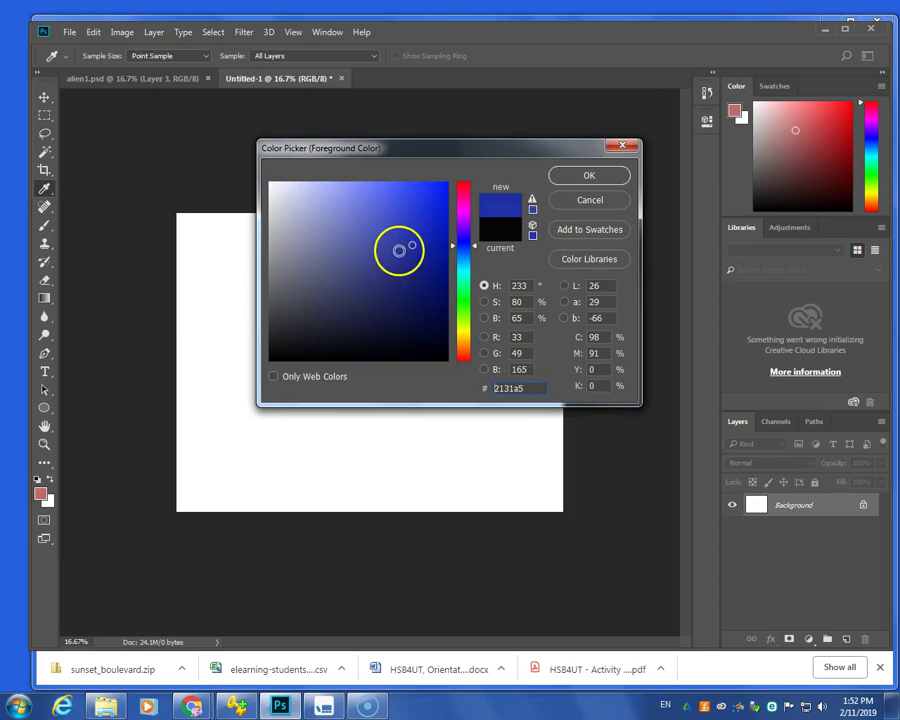
left_click(577, 175)
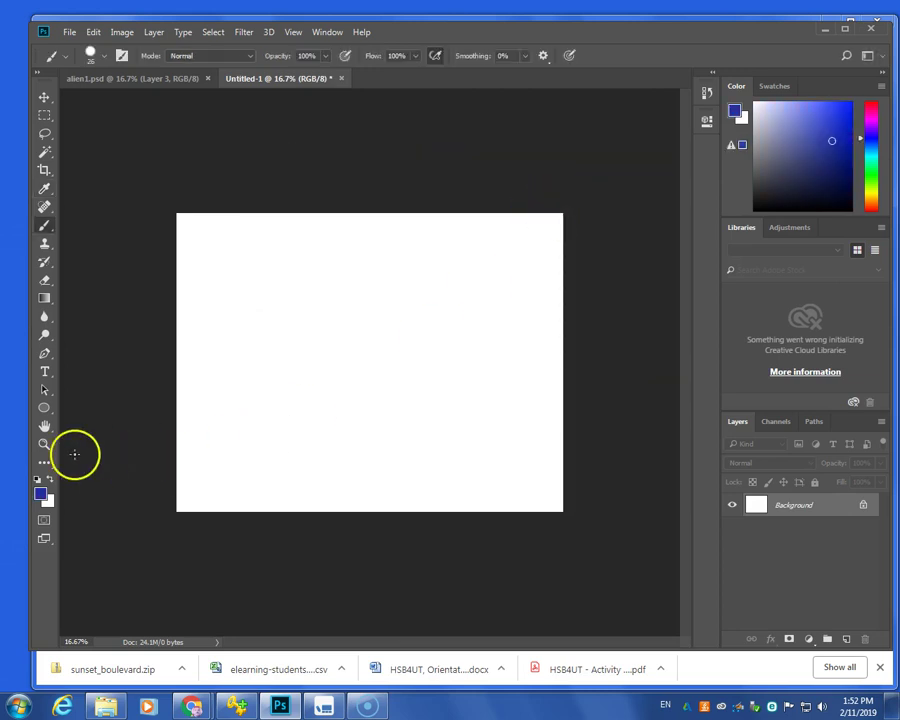
- Make the blue the background color and white the foreground, and fill the Background layer with the blue
left_click(52, 481)
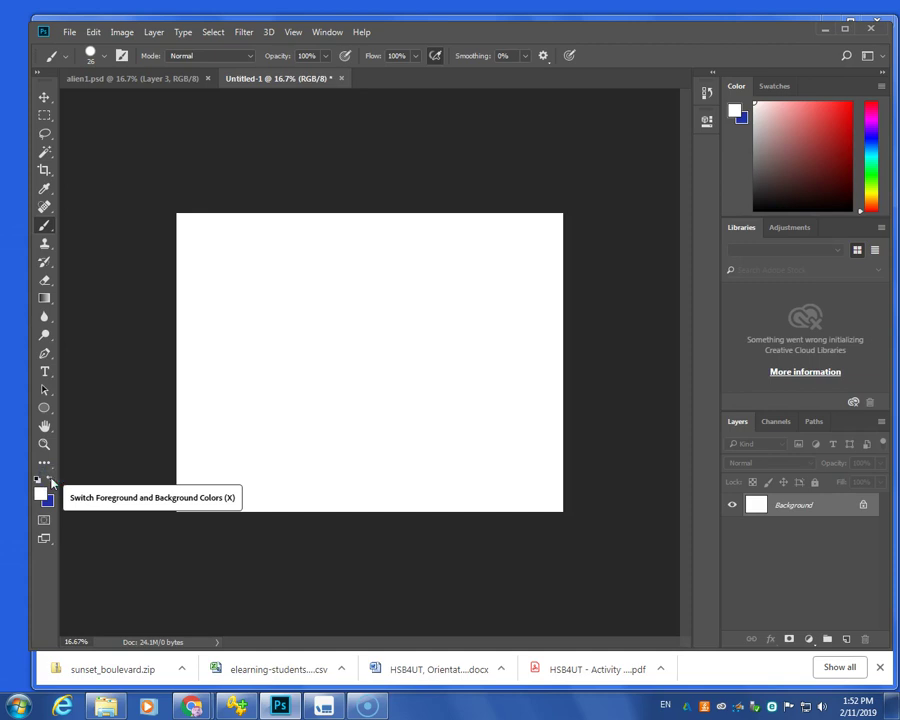
key("ctrl+BackSpace")
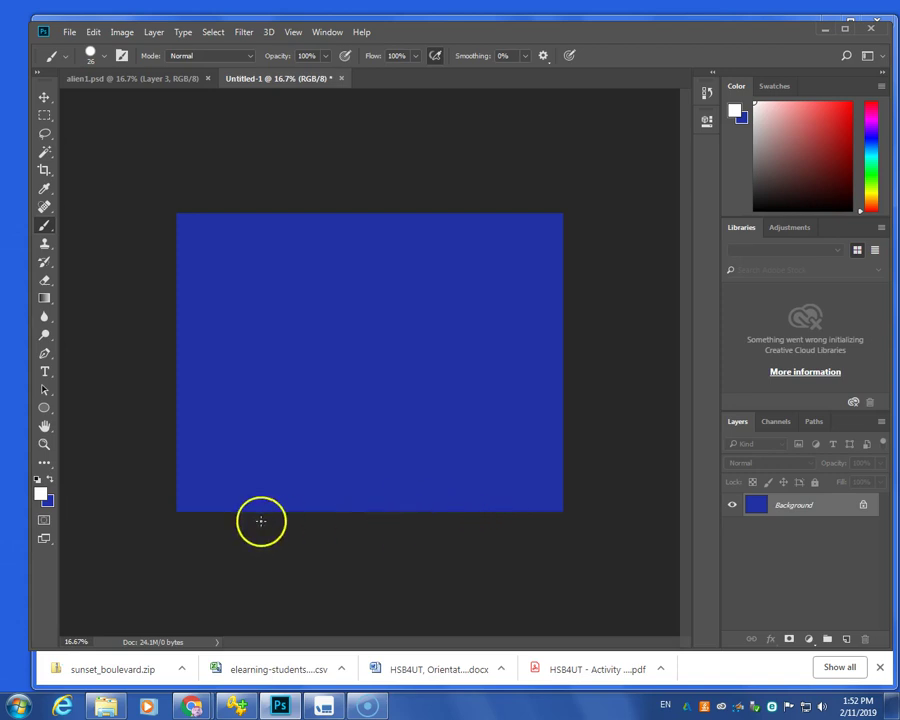
left_click(51, 479)
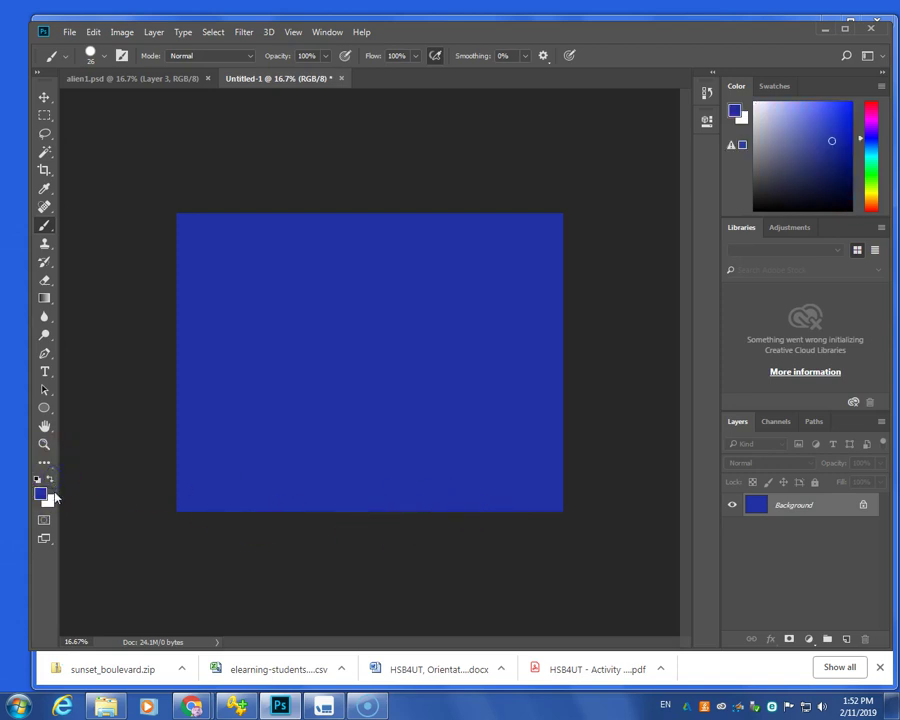
left_click(50, 480)
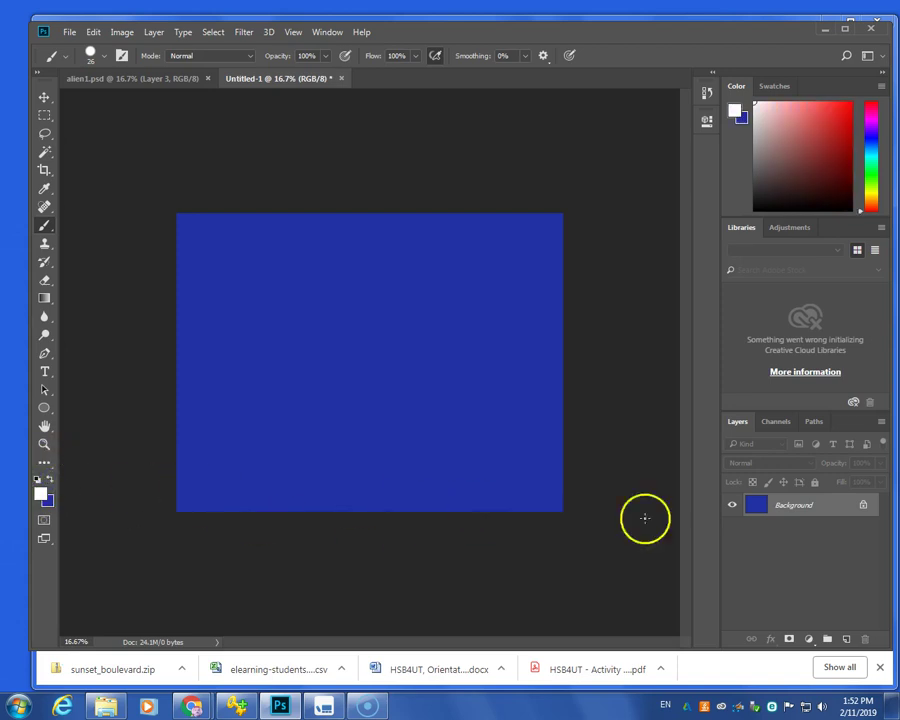
- Convert the locked Background into a regular layer with its default name and add a new empty layer above it
double_click(802, 510)
left_click(565, 227)
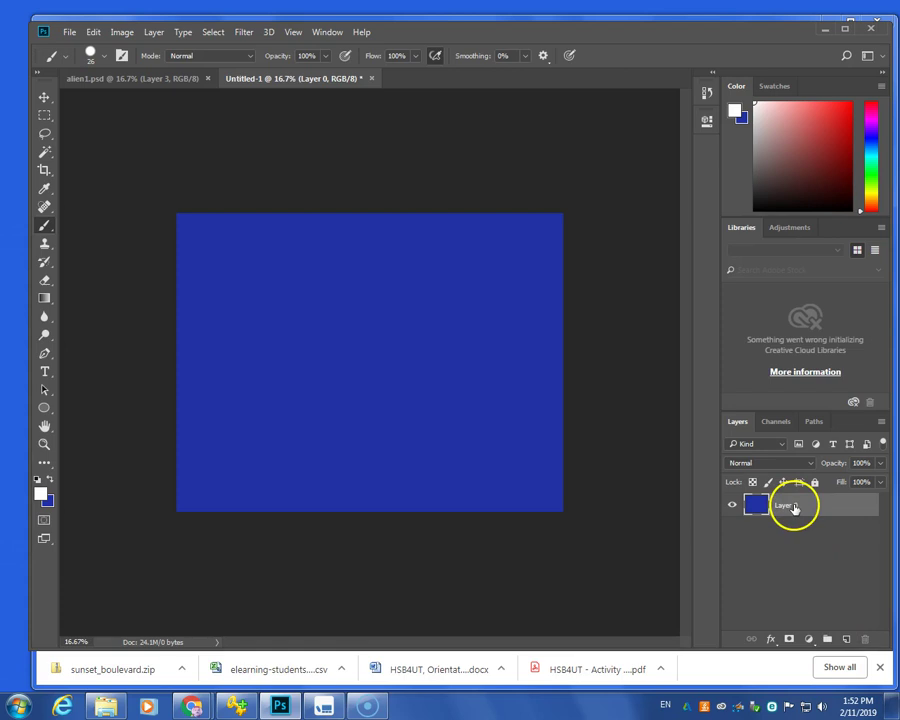
left_click(846, 638)
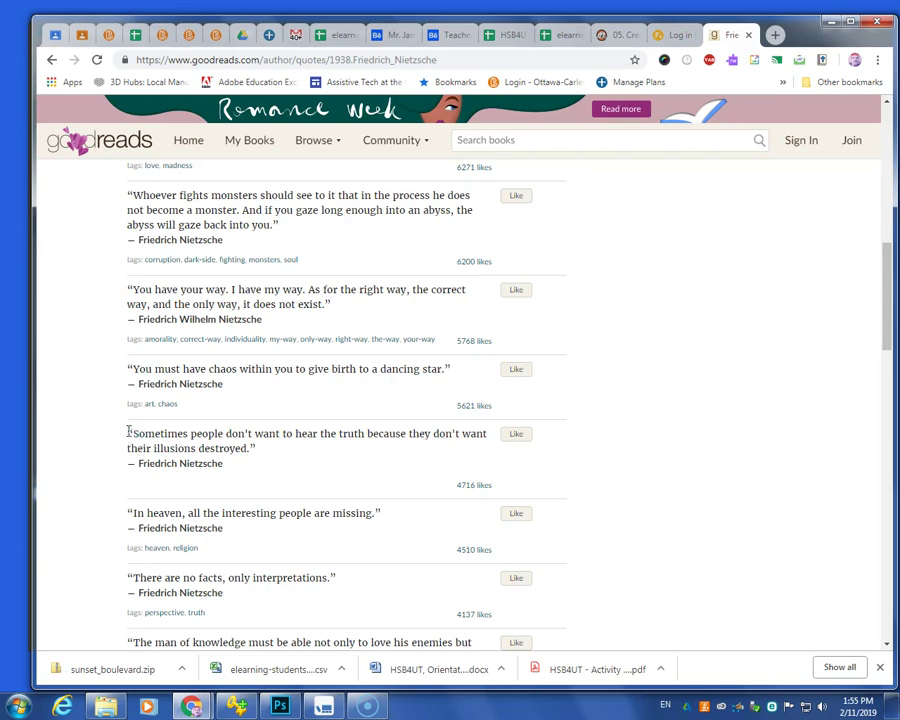
- Copy the Nietzsche quote beginning "Sometimes people don't want to hear the truth" with its attribution from Goodreads, and return to Photoshop
left_click_drag(135, 437, 208, 462)
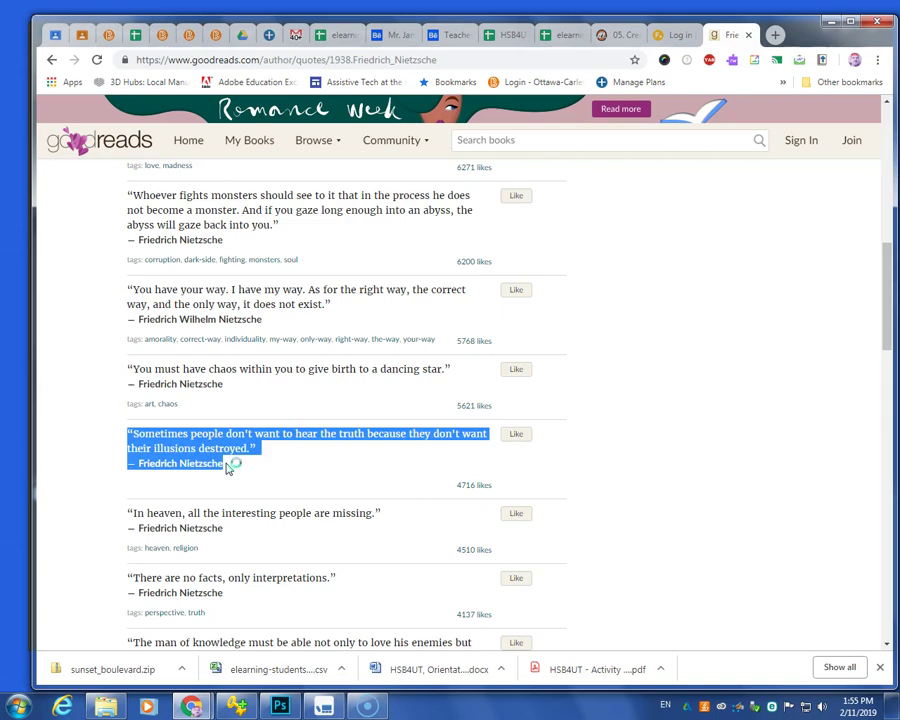
left_click(283, 706)
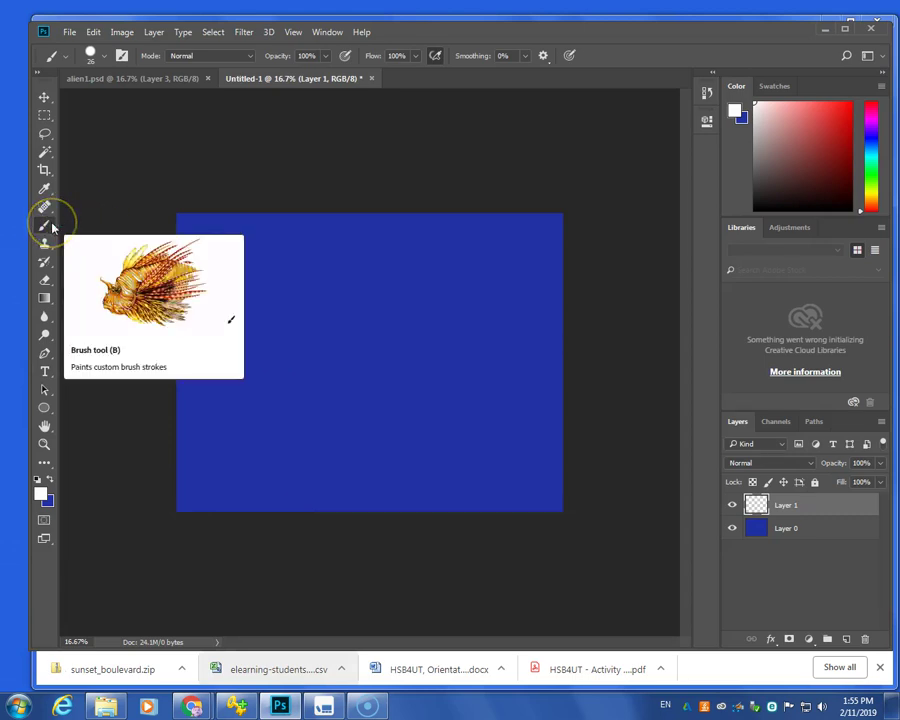
- Choose the Type tool and set its font to Sunset Boulevard Regular
left_click(45, 373)
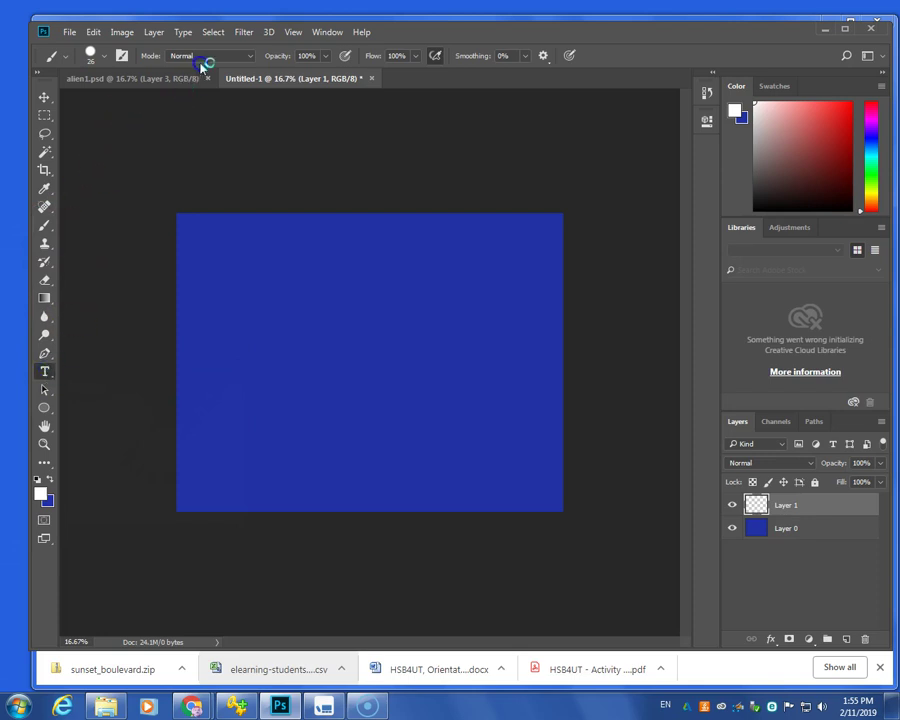
left_click(251, 58)
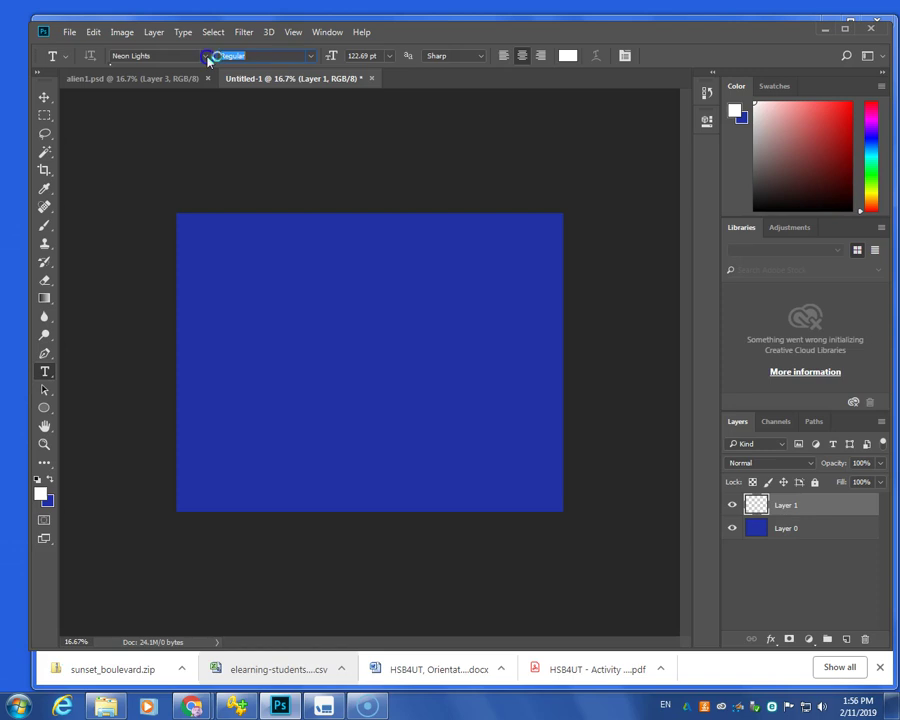
left_click(173, 57)
type("sun")
left_click(208, 109)
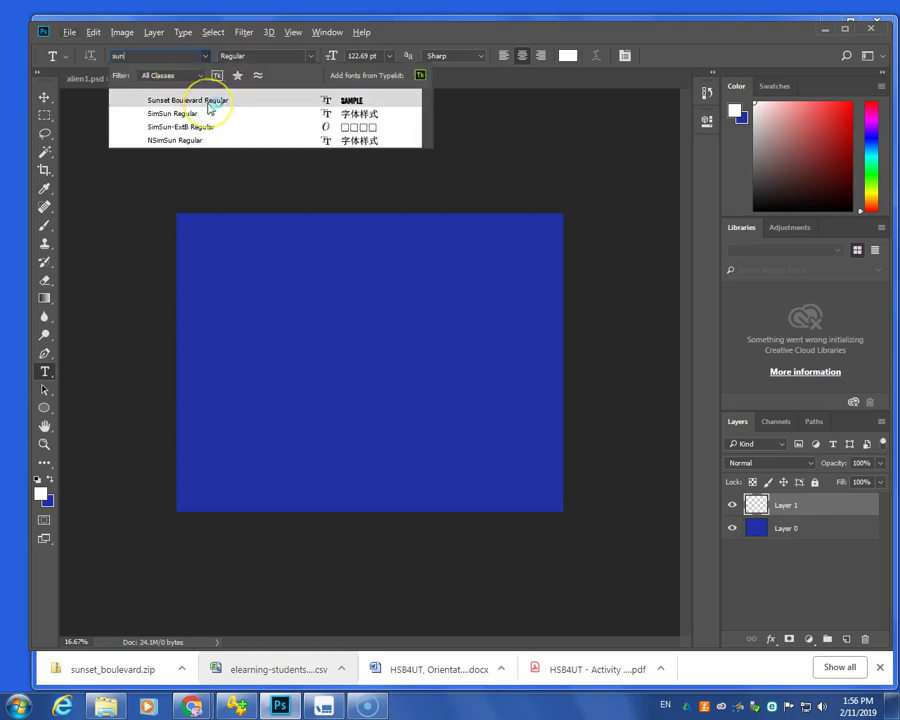
left_click(208, 101)
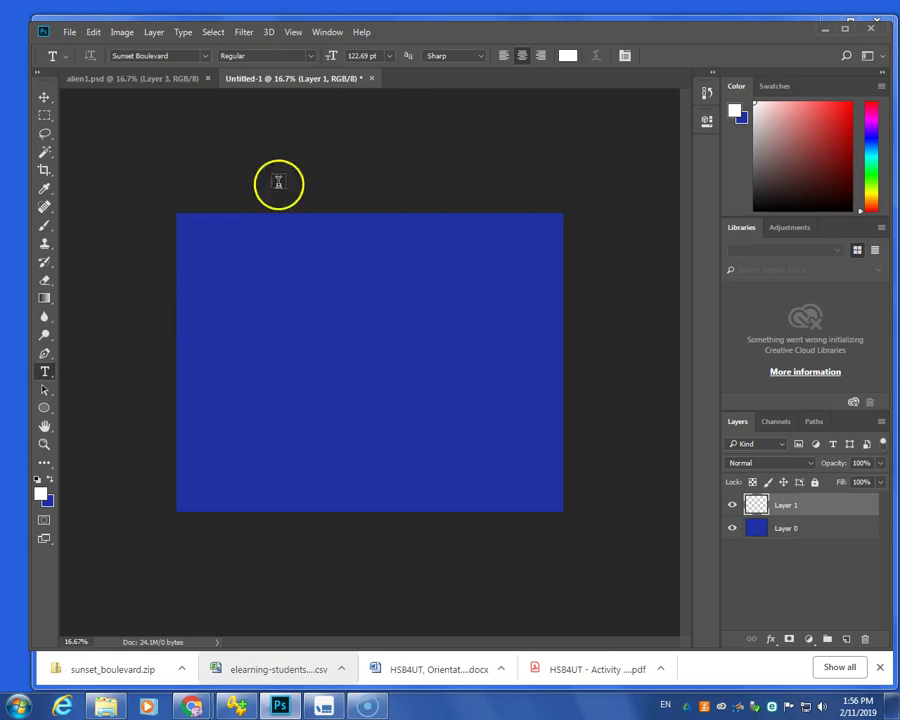
- Start a text line in the canvas's upper left area at 90 pt and paste the copied quote into it
left_click(232, 323)
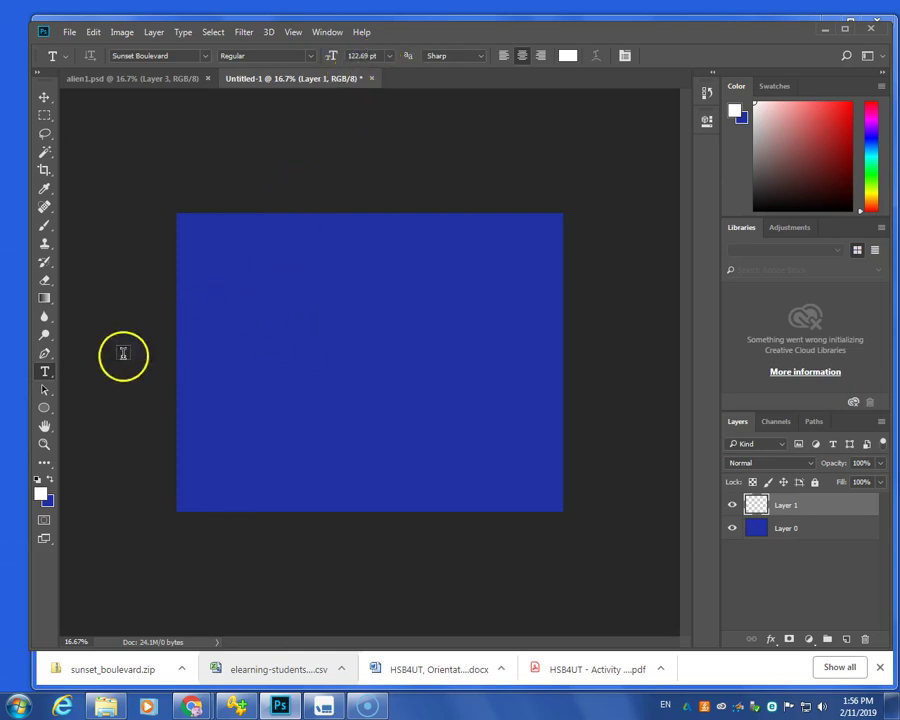
left_click(230, 305)
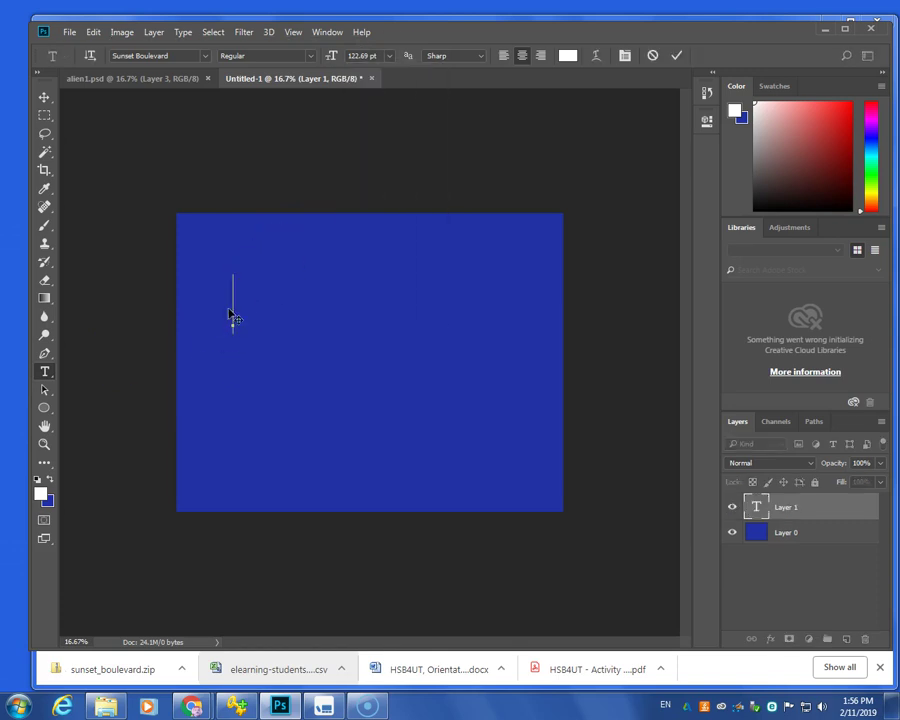
left_click(374, 57)
type("90")
key("Return")
key("ctrl+v")
left_click(234, 312)
left_click(343, 252)
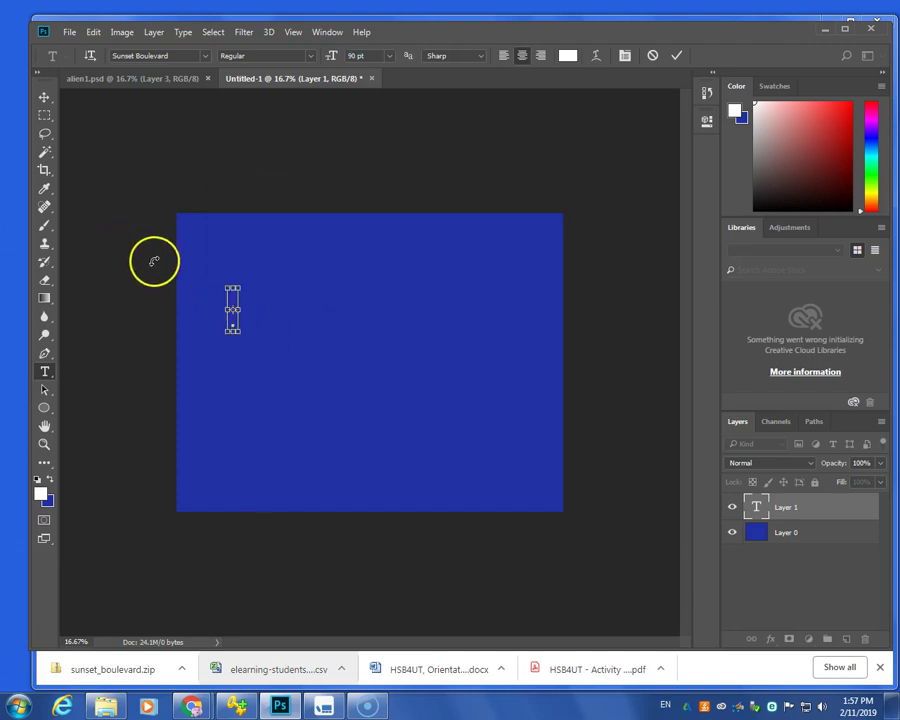
key("ctrl+v")
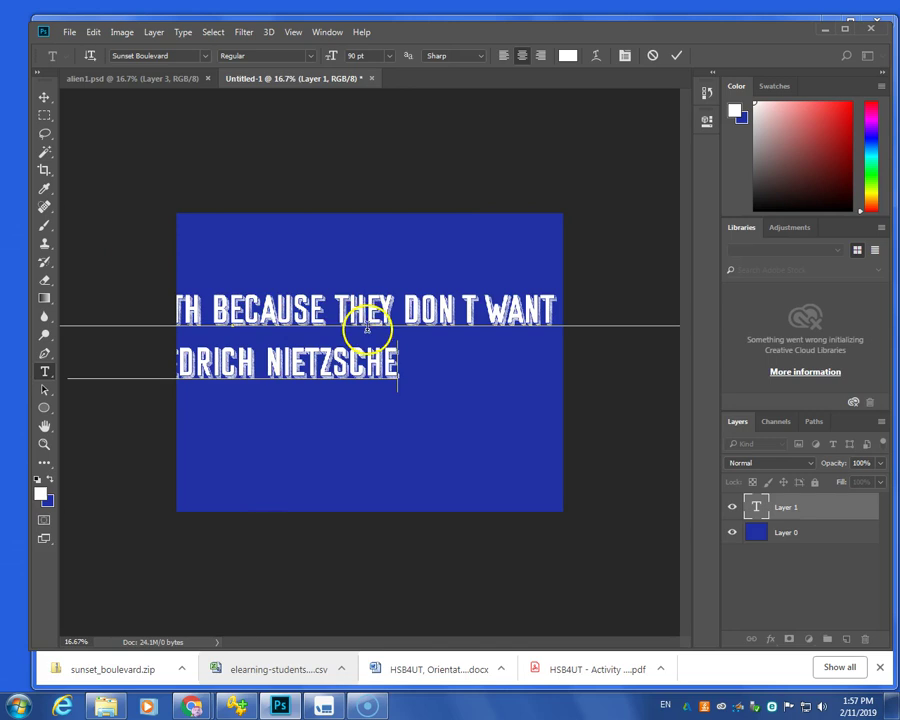
- Insert a line break before "they don't want" in the quote and set the selected text's size to 60 pt
left_click(340, 313)
key("Return")
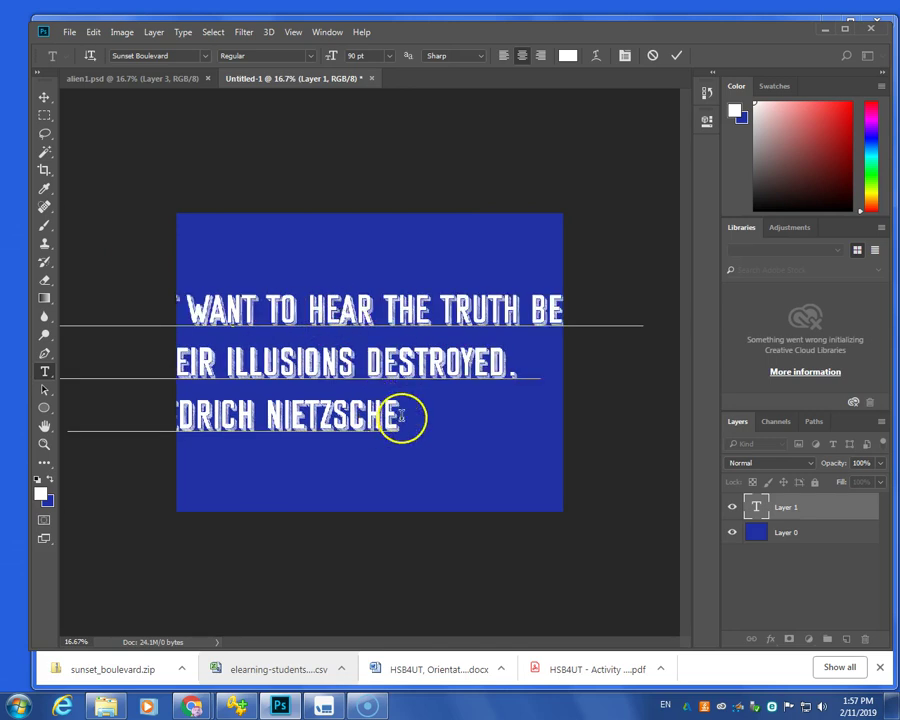
key("ctrl+a")
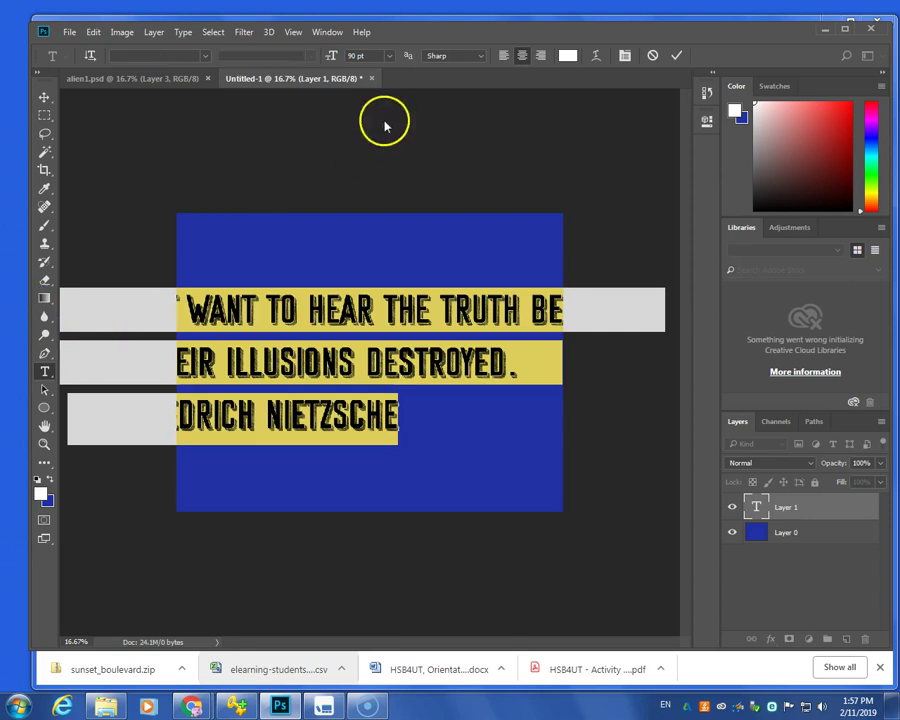
left_click(389, 55)
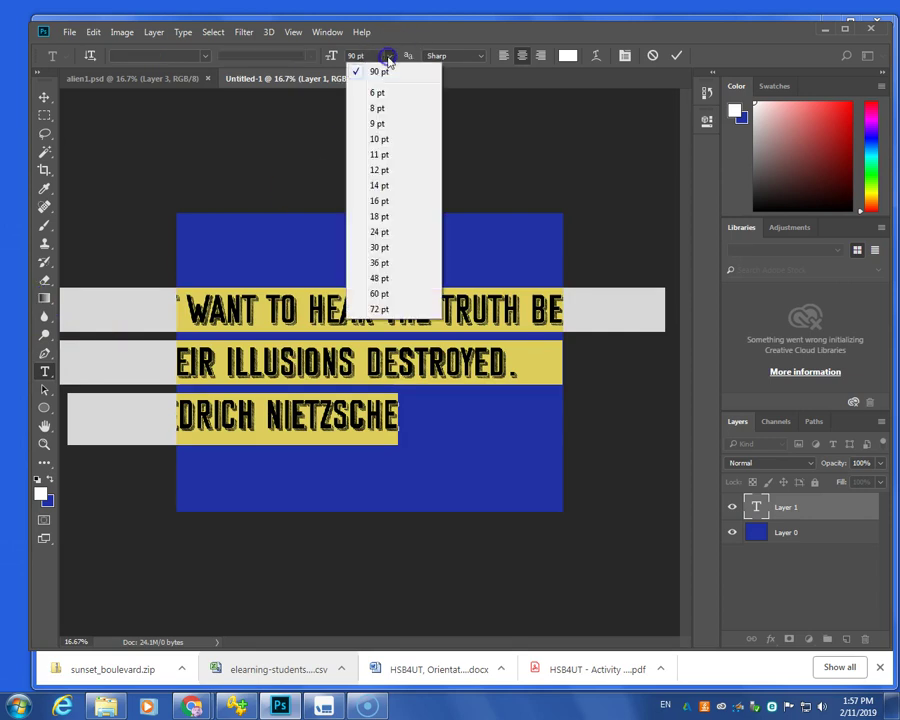
left_click(380, 294)
- Move the quote text to the right until its opening word lies fully on the canvas
left_click(44, 97)
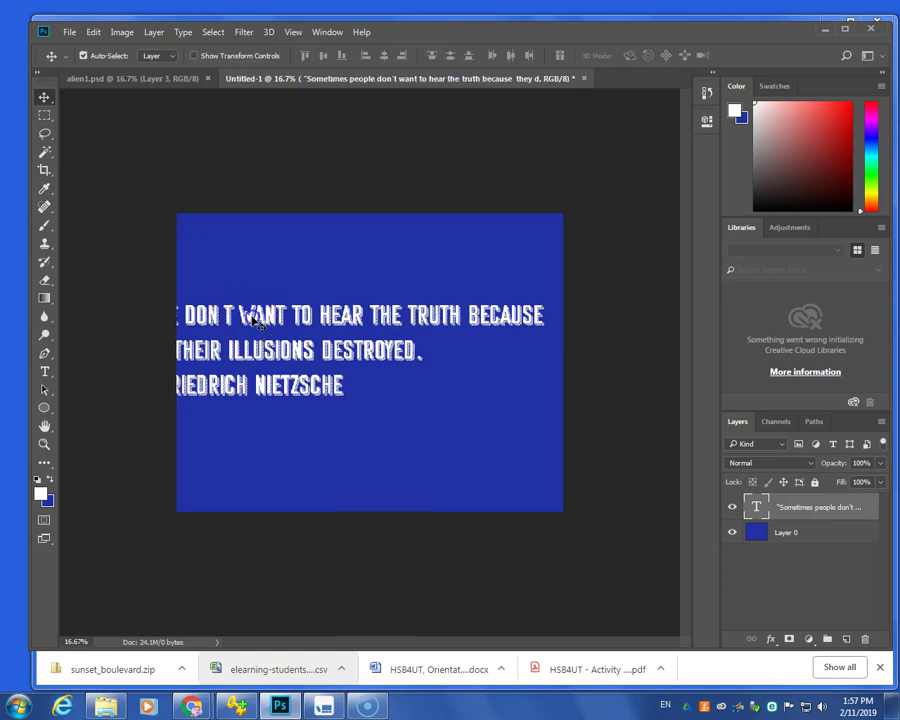
left_click_drag(247, 318, 302, 318)
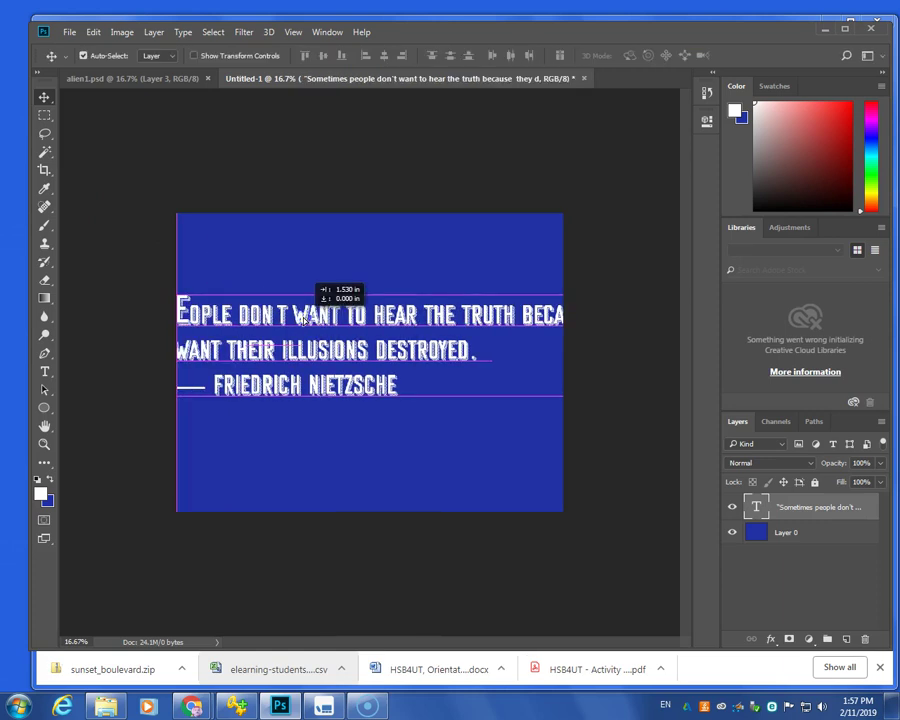
left_click_drag(302, 318, 473, 323)
left_click_drag(360, 318, 425, 320)
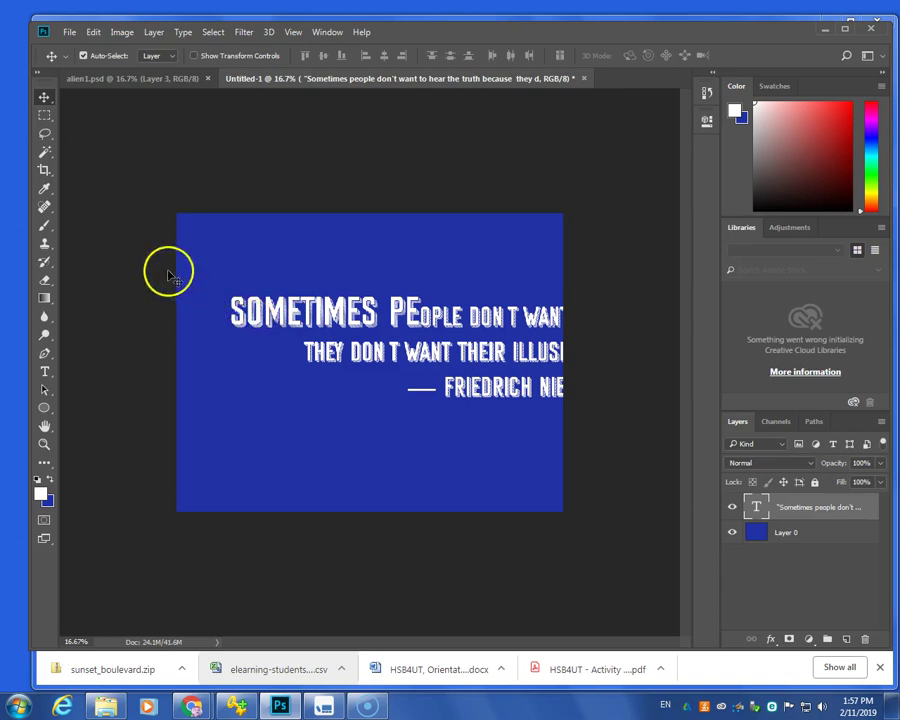
- Delete the oversized opening letters "Sometimes pe" from the quote's first line
left_click(45, 372)
left_click(423, 316)
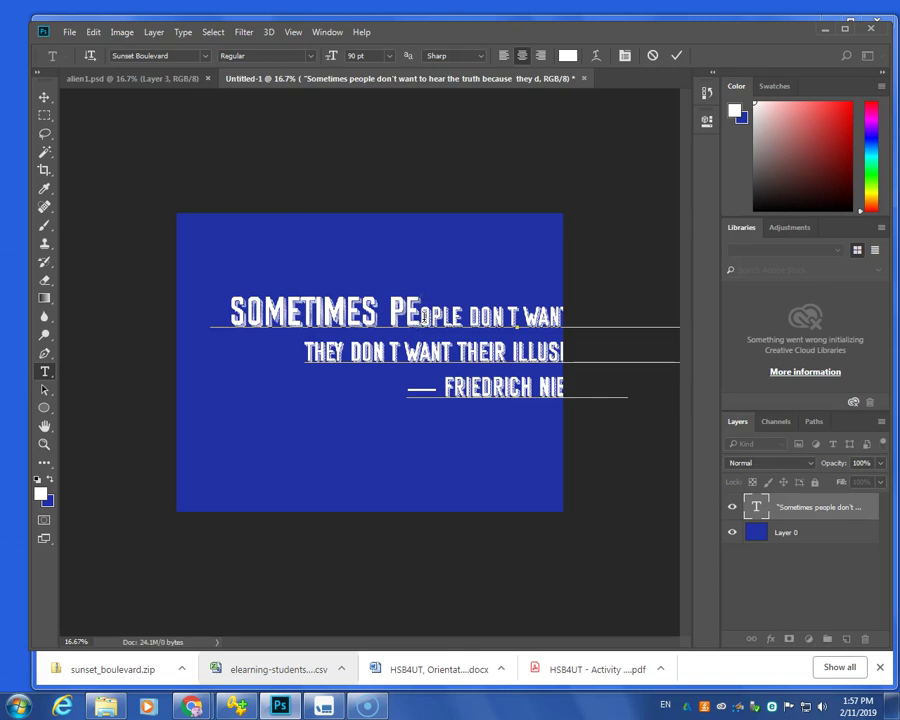
key("BackSpace")
key("BackSpace")
key("BackSpace")
key("BackSpace")
key("BackSpace")
key("BackSpace")
key("BackSpace")
key("BackSpace")
key("BackSpace")
key("BackSpace")
key("BackSpace")
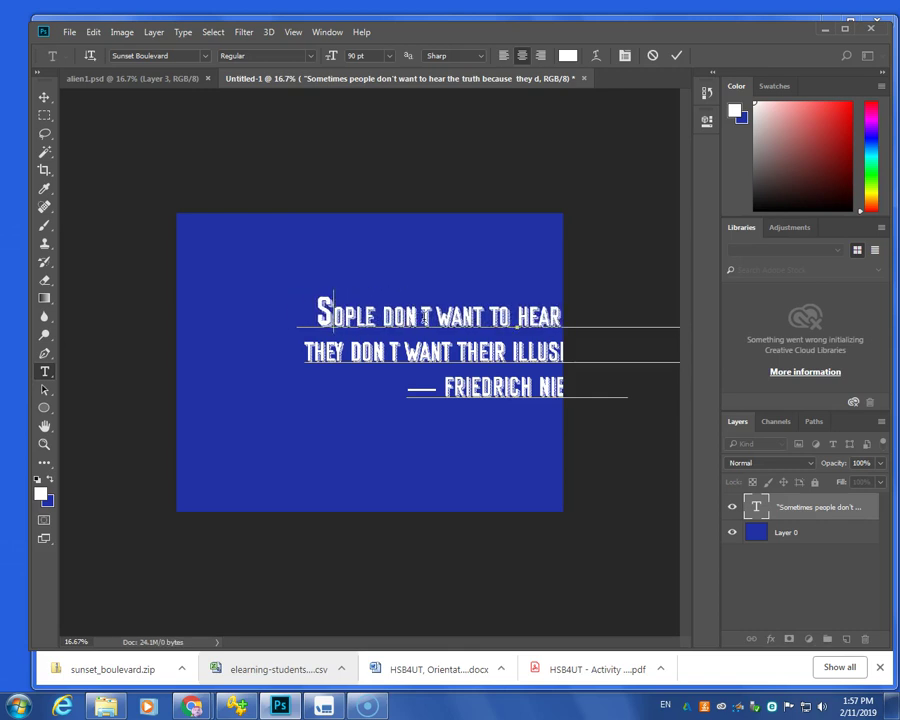
key("BackSpace")
key("ctrl+z")
key("BackSpace")
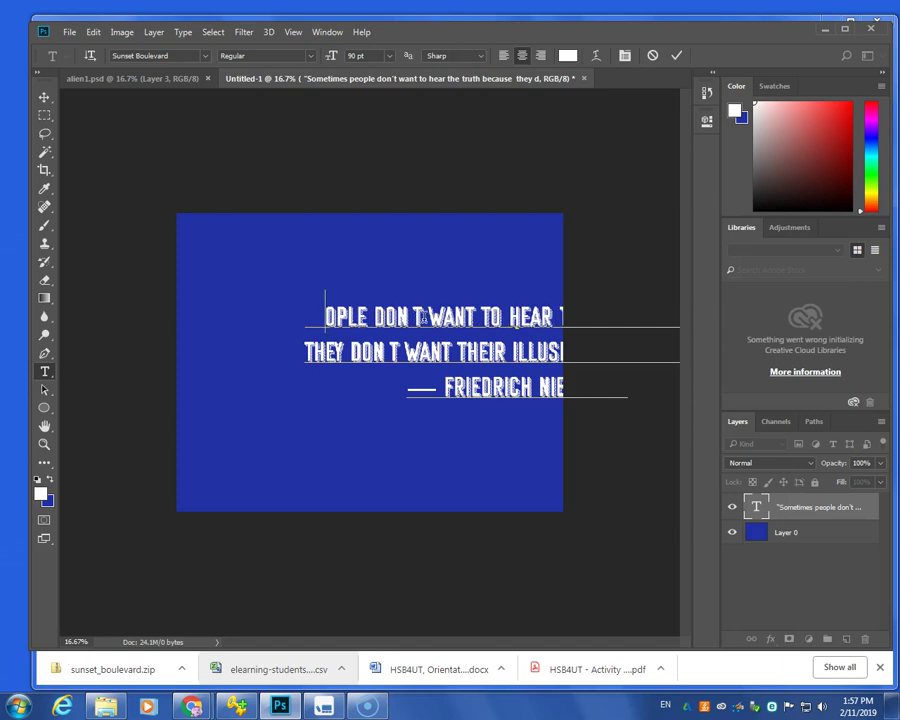
key("ctrl+z")
key("BackSpace")
key("ctrl+z")
key("BackSpace")
- Retype the missing opening as "SOMTIMES PE" at 60 pt
left_click(389, 55)
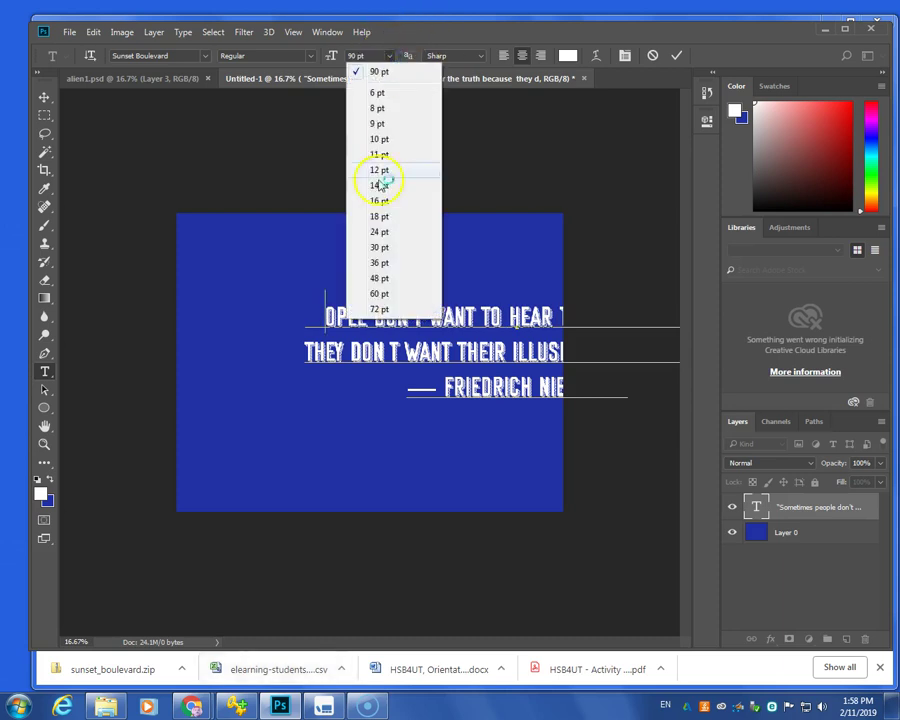
left_click(380, 293)
type("SOMTIMES PE")
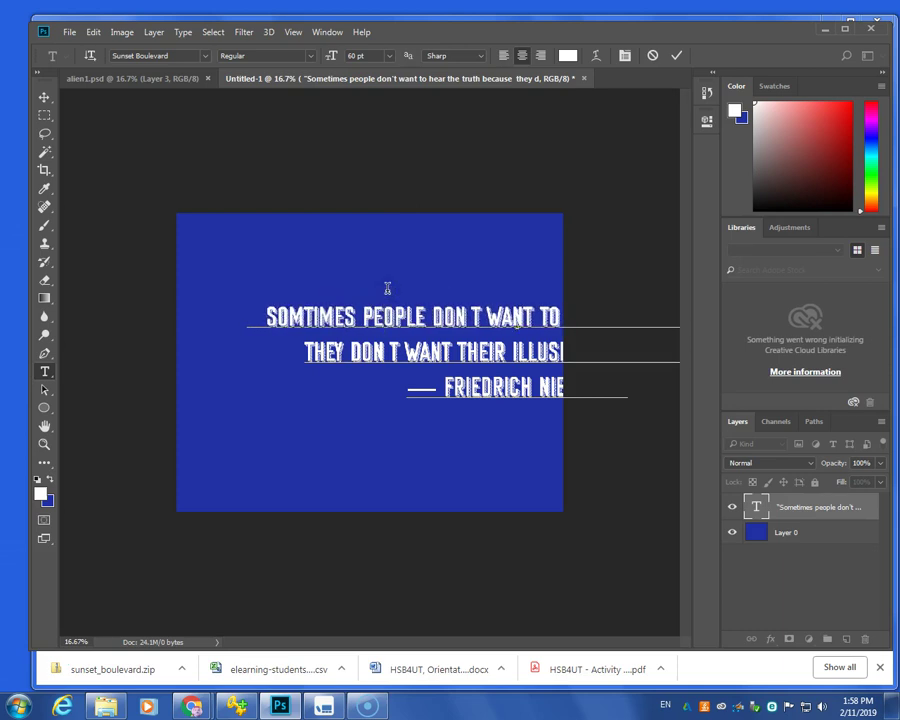
- Set the whole quote text to 48 pt and move it left until its opening word sits near the canvas's left edge
left_click_drag(268, 317, 727, 398)
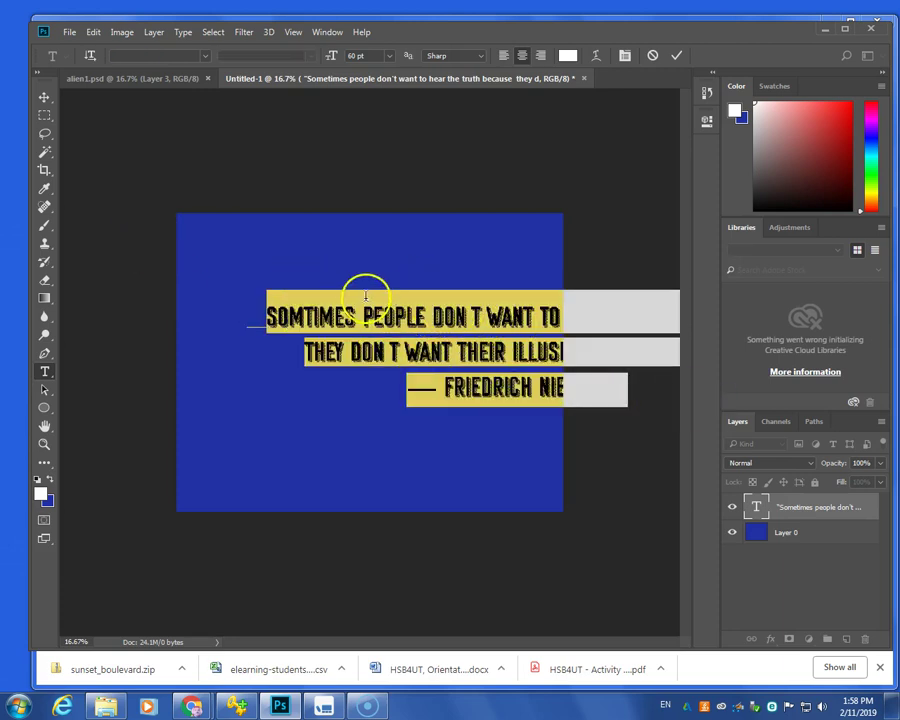
left_click(389, 55)
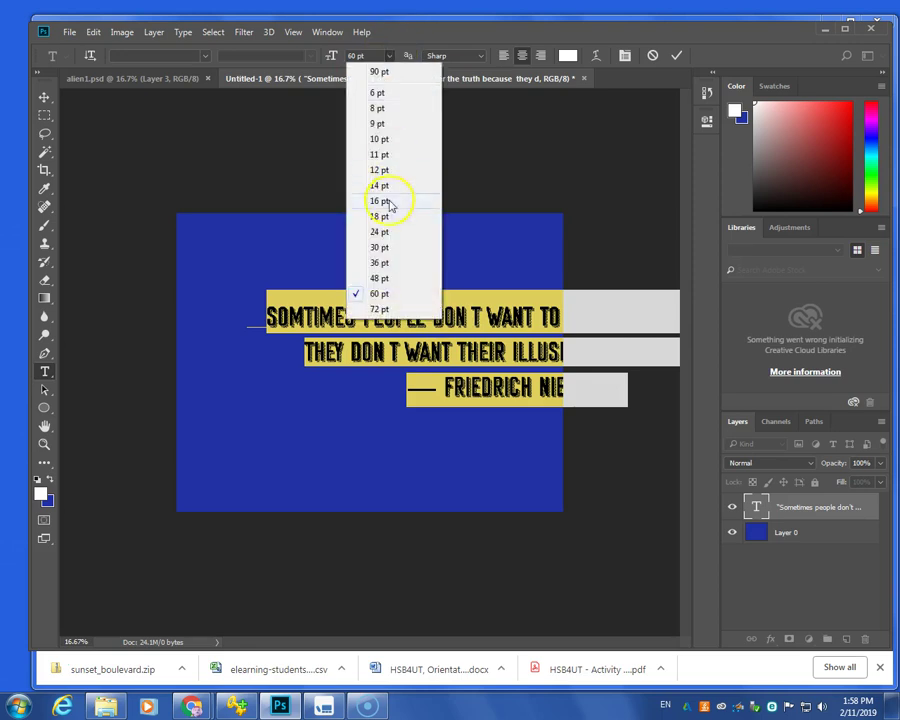
left_click(385, 280)
left_click(44, 97)
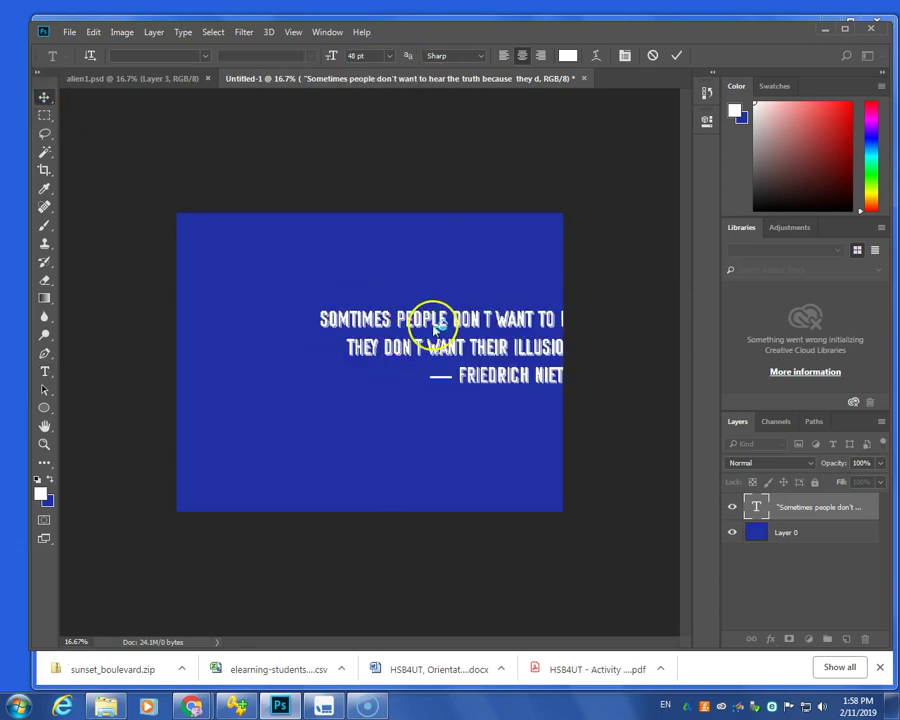
left_click(44, 97)
left_click_drag(483, 324, 359, 324)
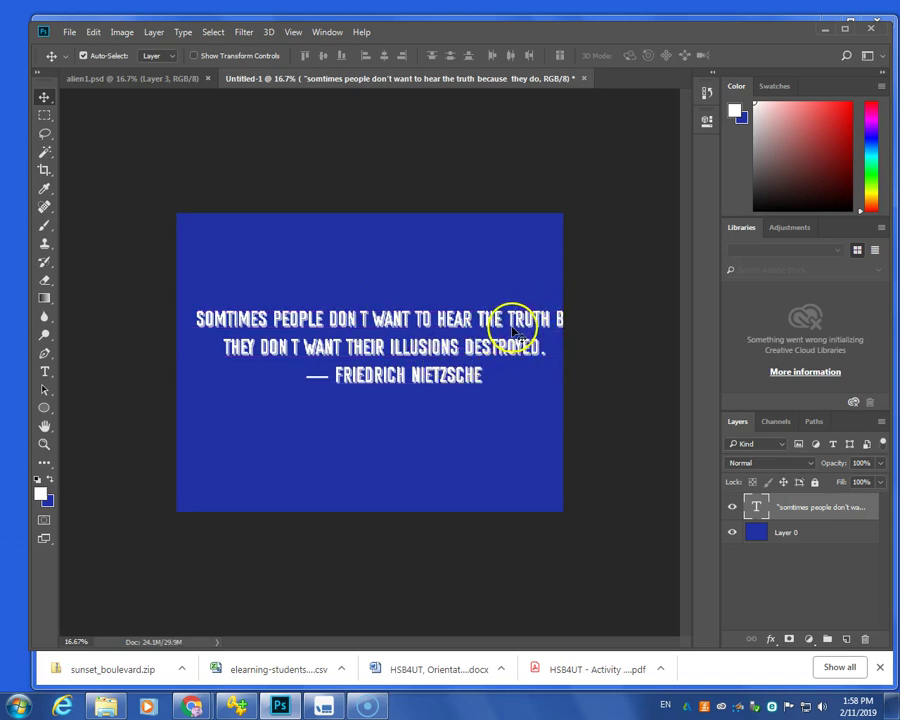
- Rebreak the quote so new lines start at "because" and "illusions", and move the text left until its first line fits the canvas
left_click(44, 371)
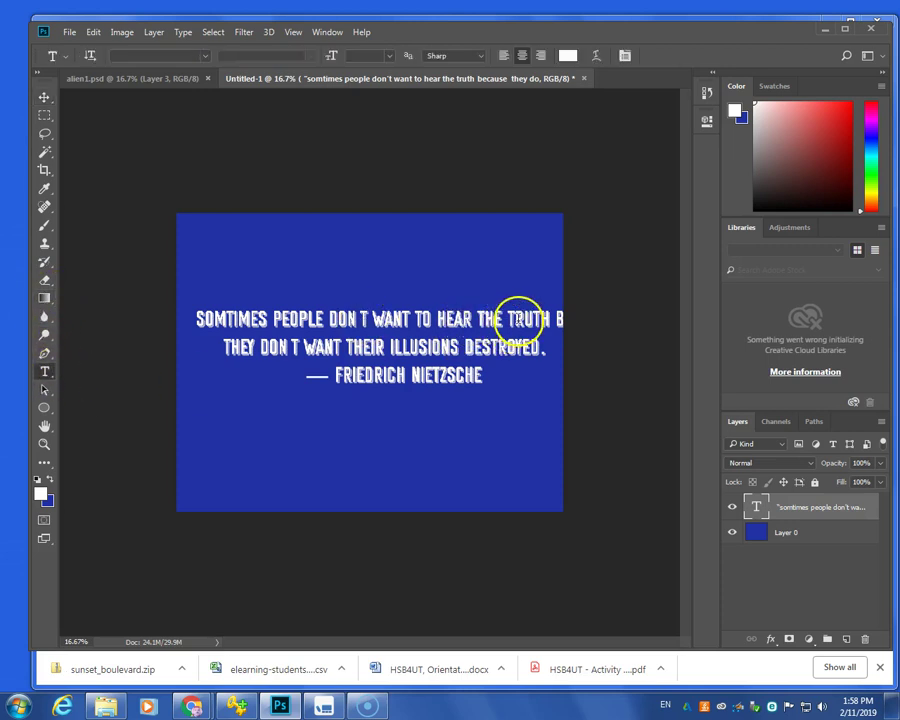
left_click(553, 318)
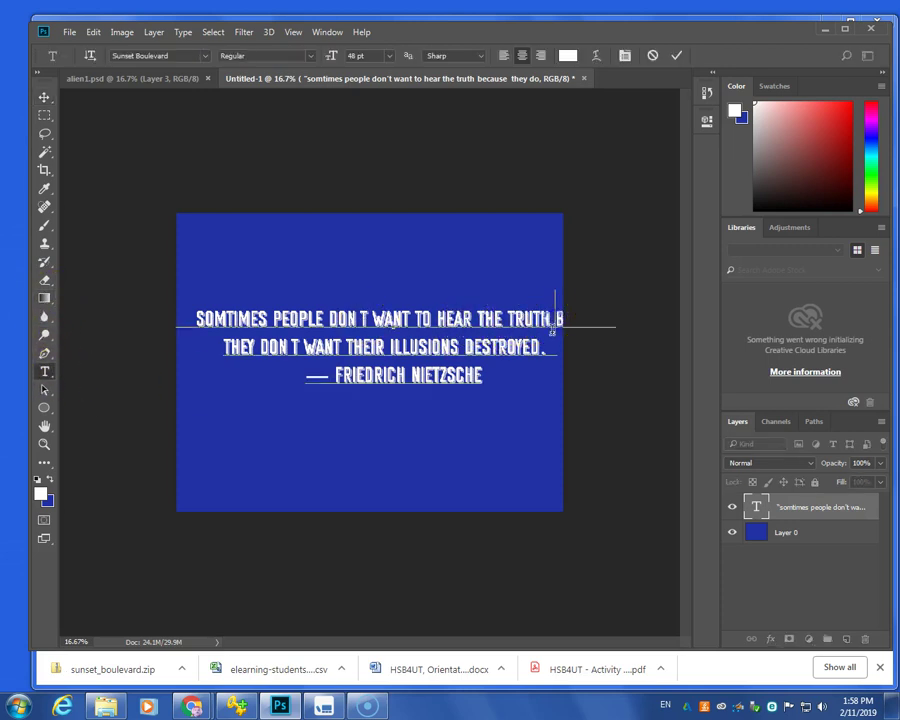
key("Return")
left_click(468, 347)
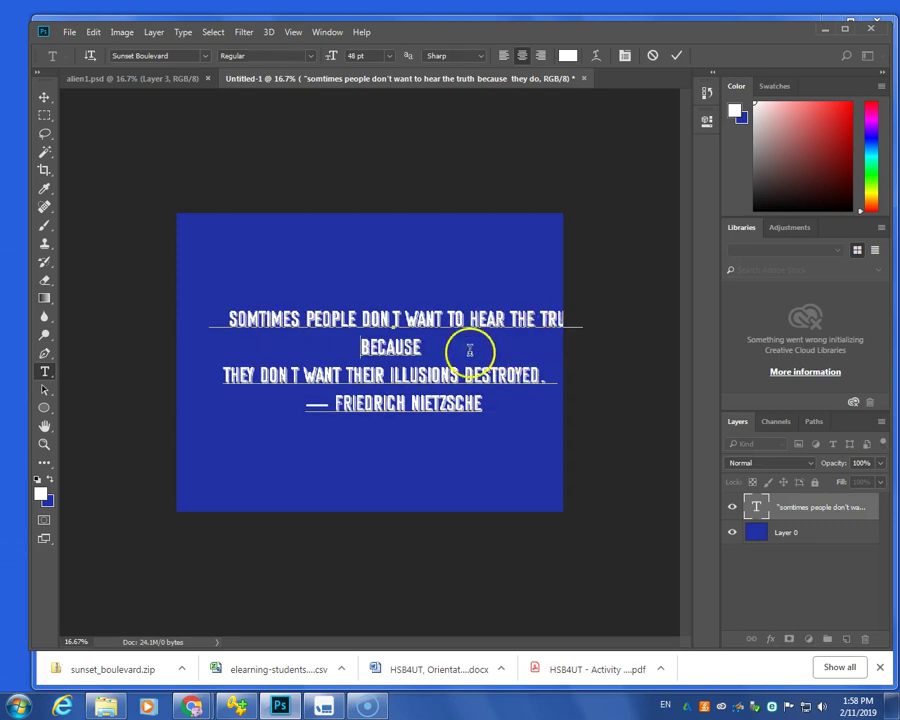
key("Delete")
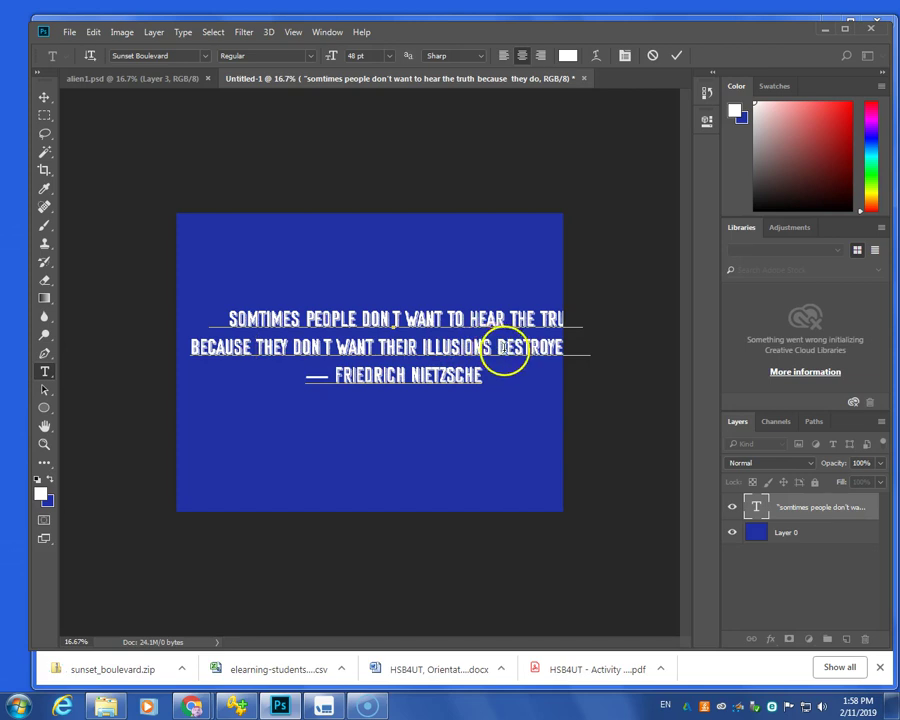
left_click(421, 350)
key("Return")
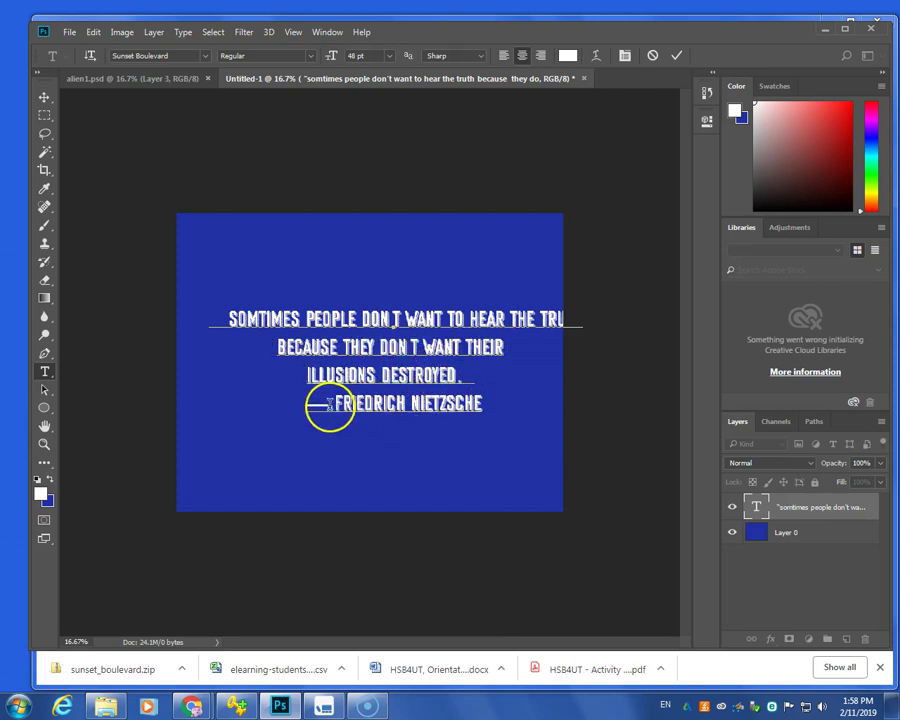
left_click(44, 97)
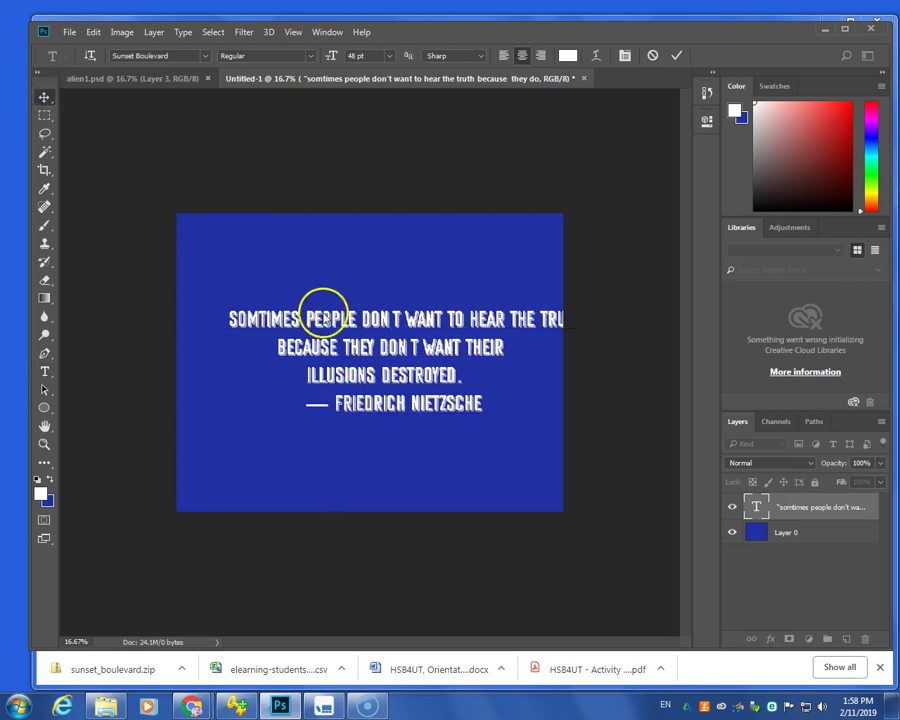
left_click_drag(338, 317, 302, 313)
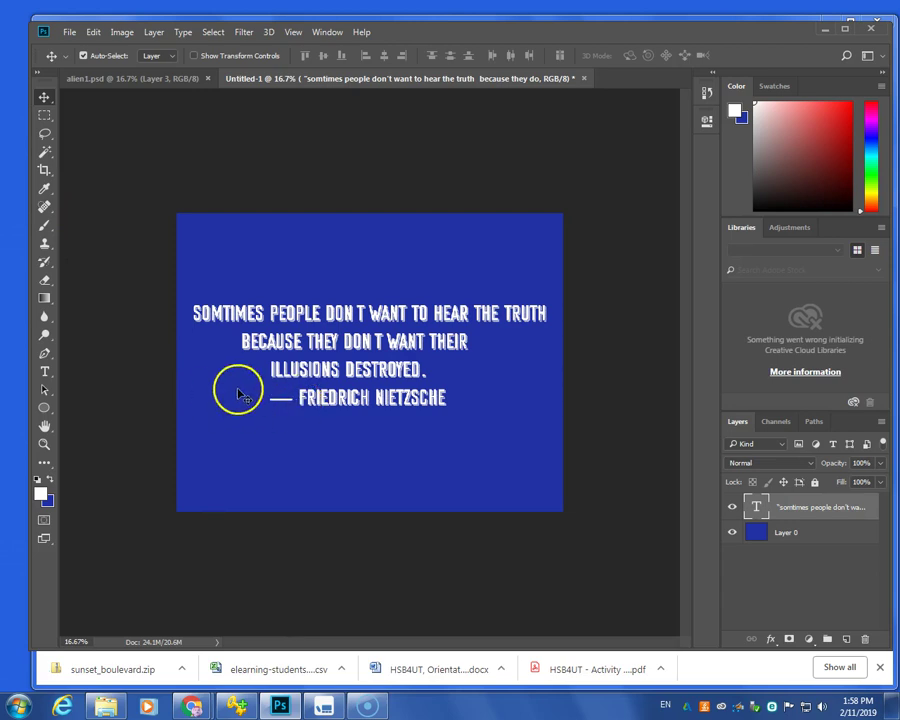
- Remove the dash before "Friedrich Nietzsche" and separate the name from the quote with a blank line
left_click(44, 371)
left_click(290, 398)
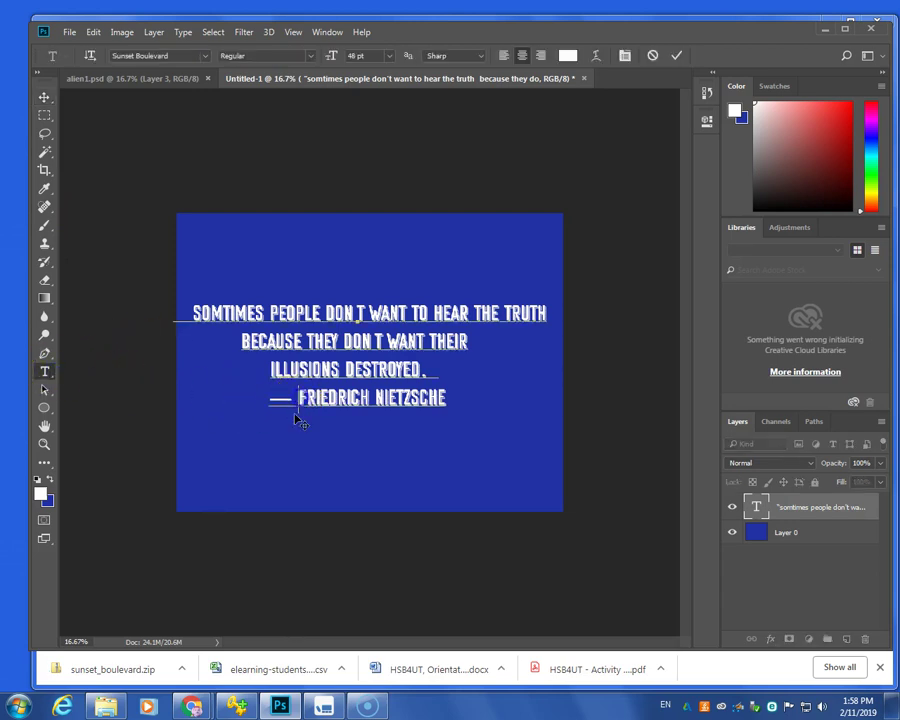
key("BackSpace")
key("BackSpace")
key("BackSpace")
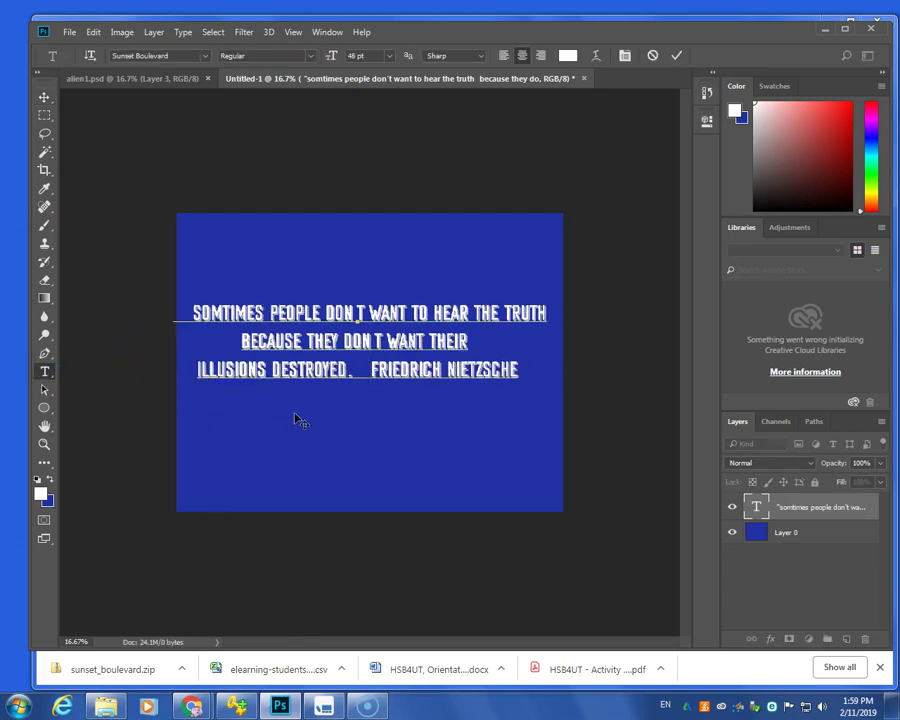
key("Return")
key("Return")
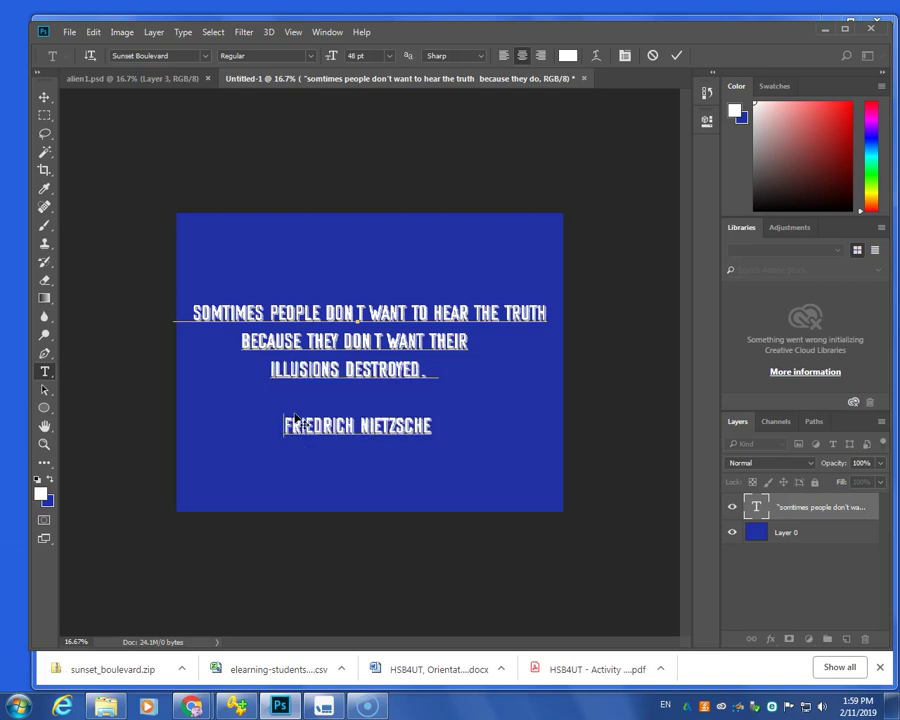
- Set the author line "Friedrich Nietzsche" in the Blackadder ITC font
left_click_drag(286, 413, 475, 418)
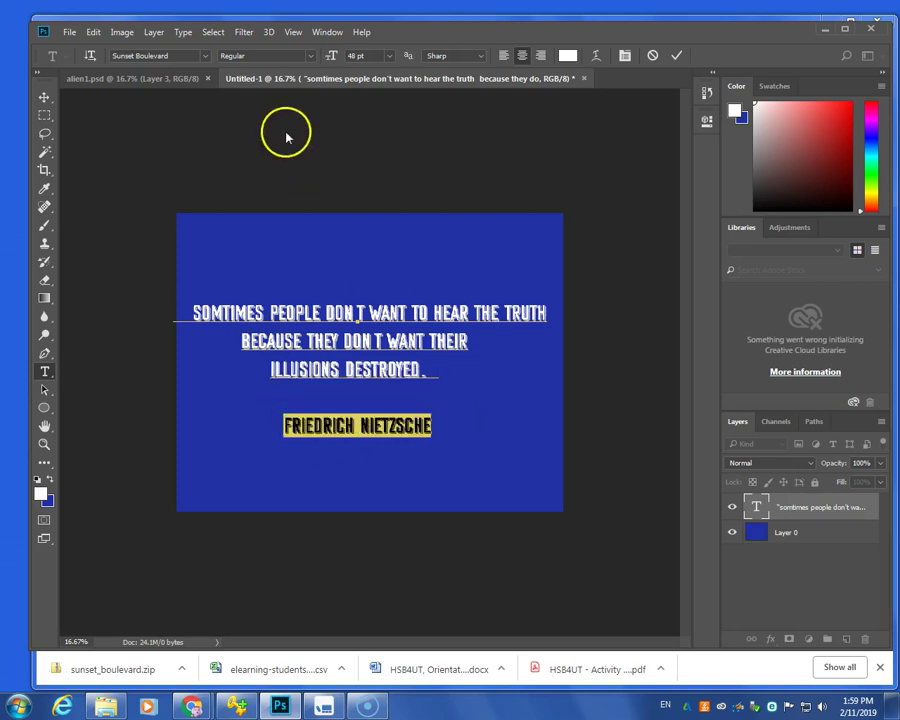
left_click(205, 56)
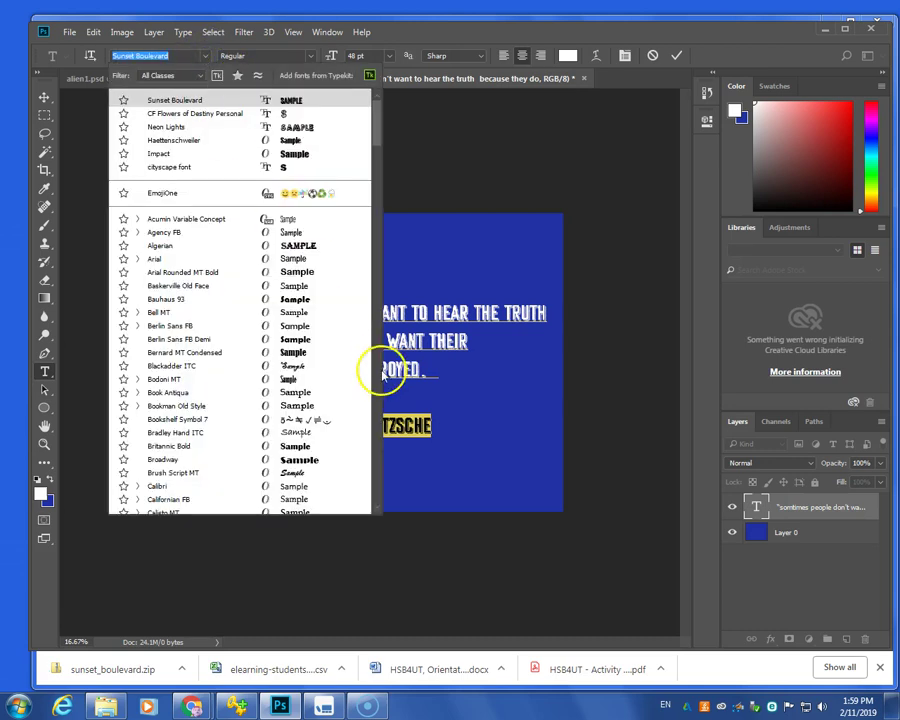
left_click(302, 366)
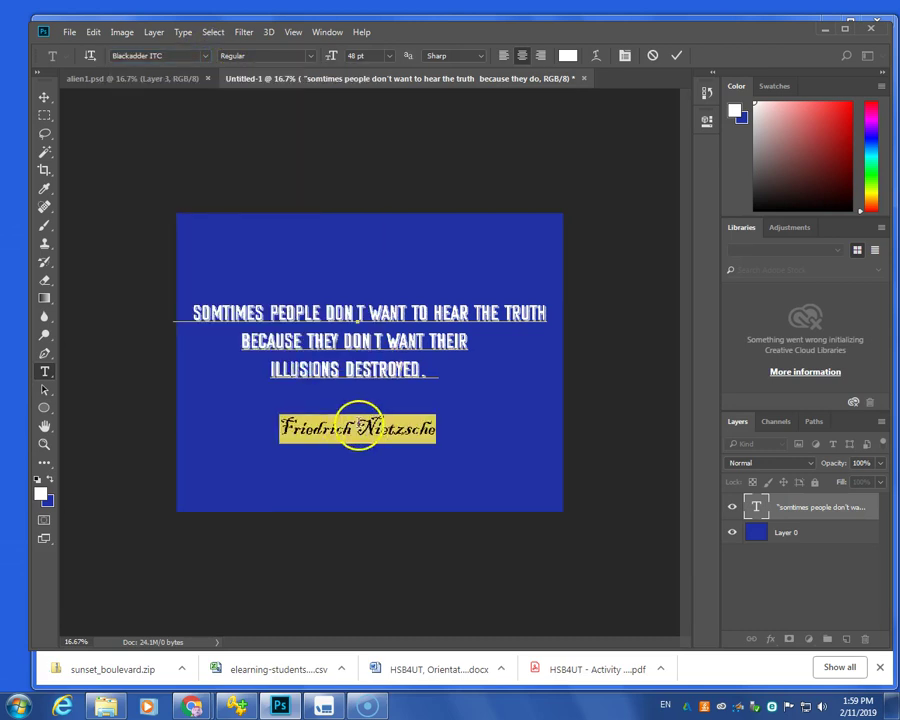
left_click(326, 404)
- Remove the author's name from the quote text so the layer holds only the quote, and commit the edit
left_click_drag(284, 427, 467, 436)
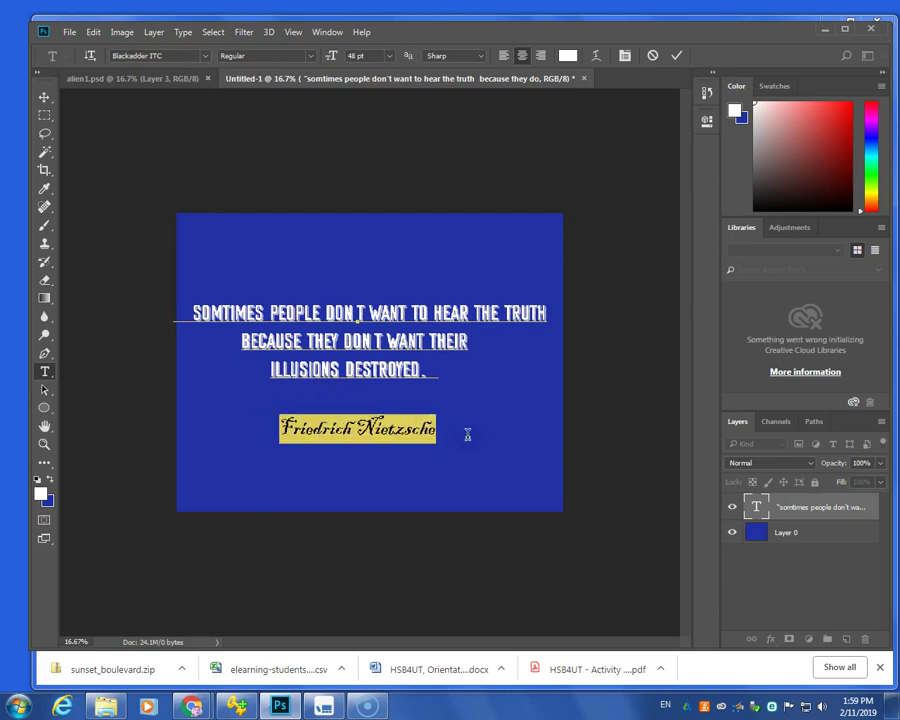
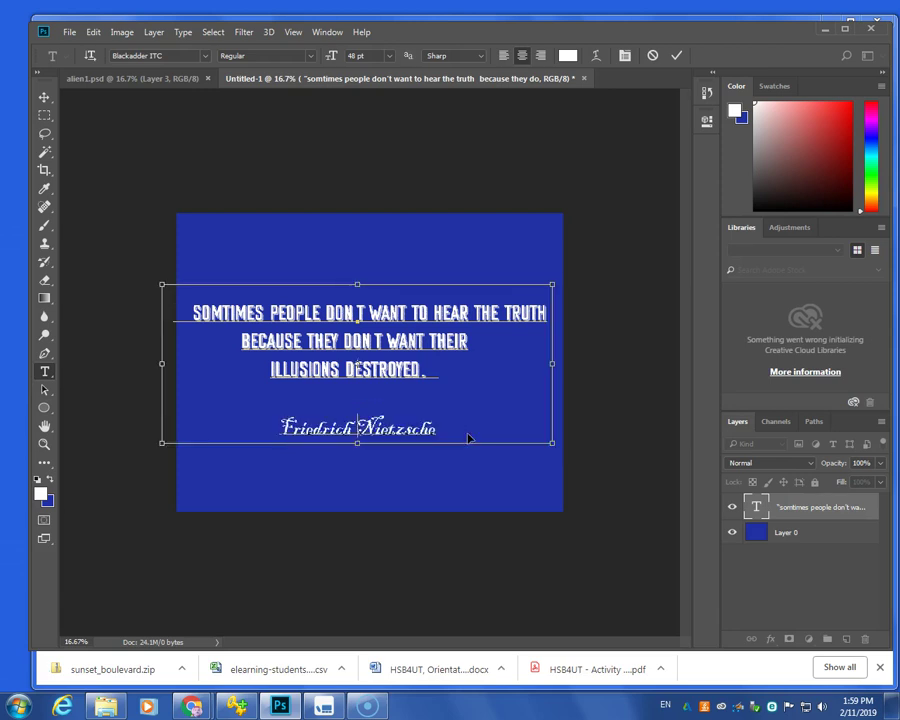
key("BackSpace")
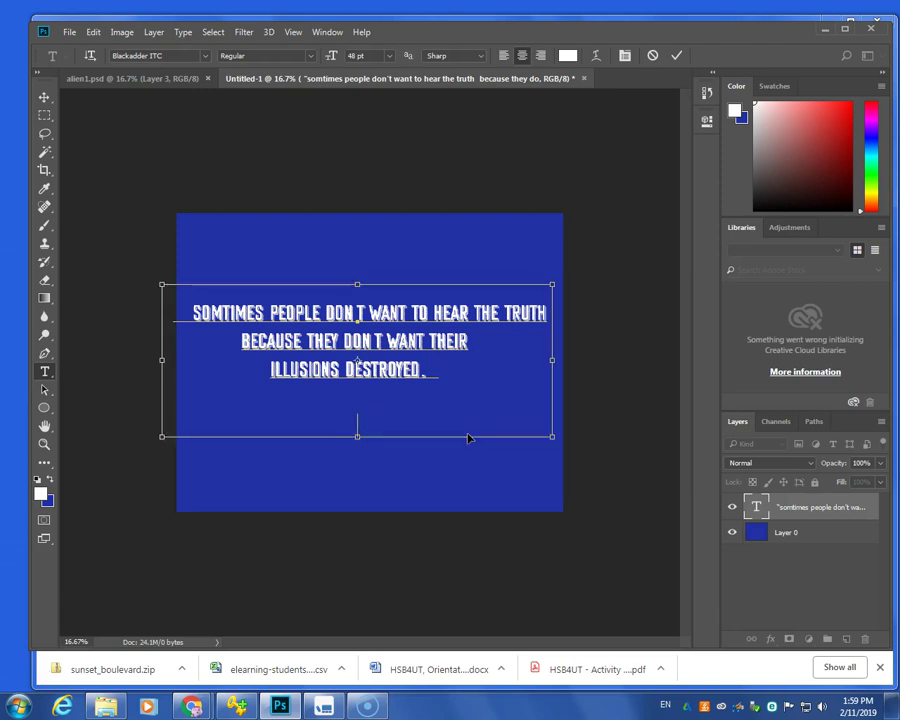
key("ctrl+z")
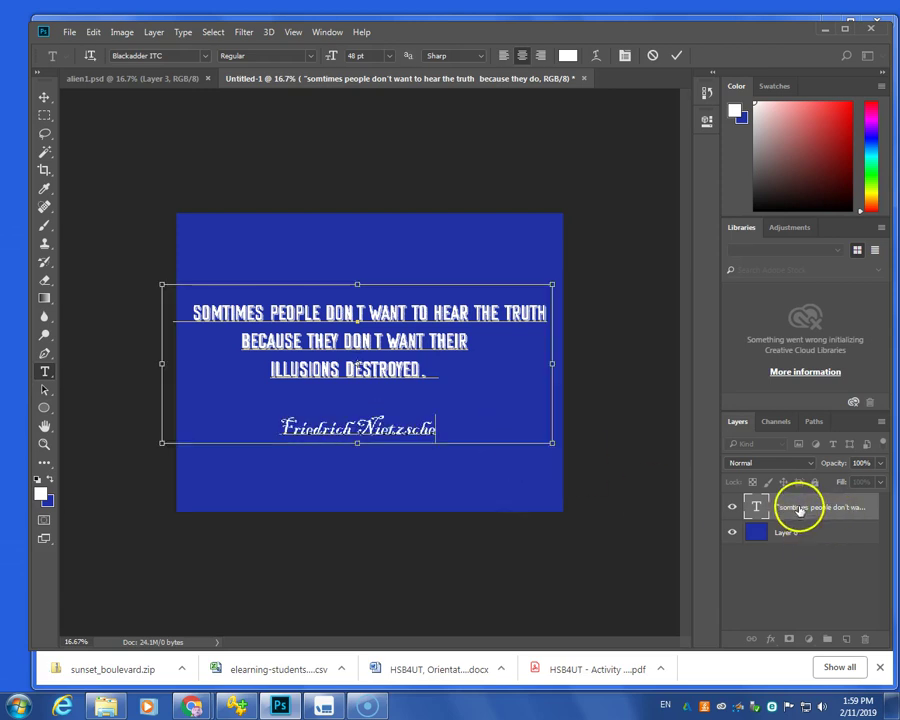
key("ctrl+z")
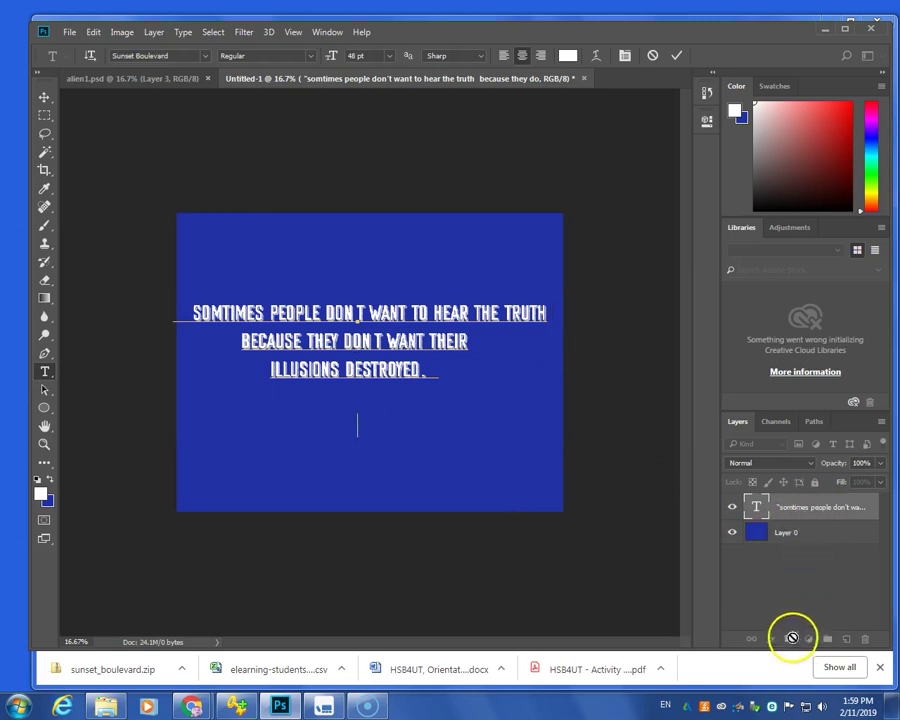
left_click(44, 97)
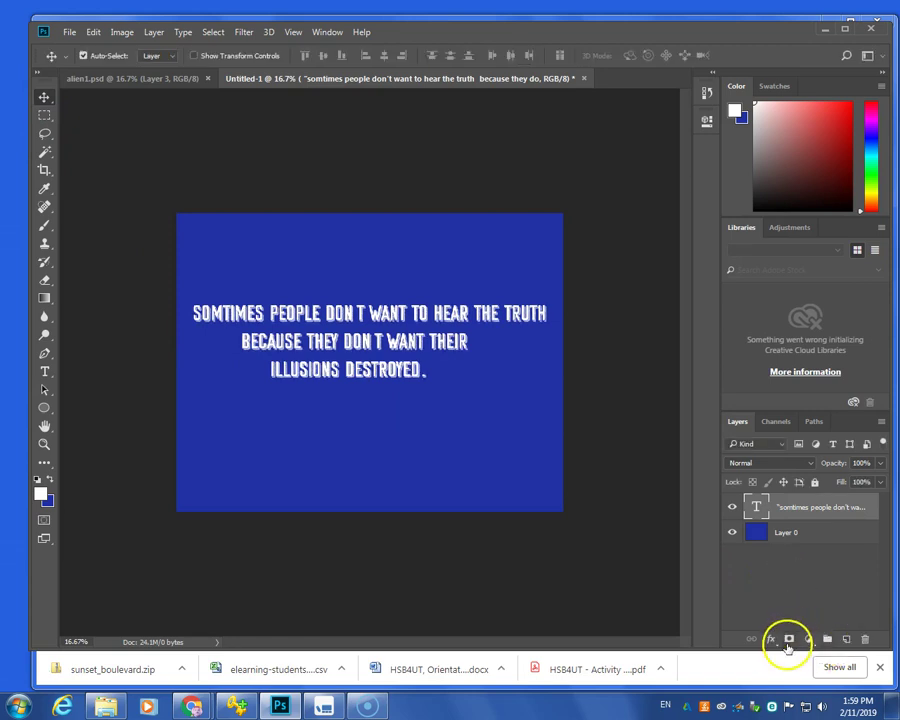
- Add a new layer and place "Friedrich Nietzsche" on it as separate 48 pt Blackadder ITC text below the quote
left_click(846, 638)
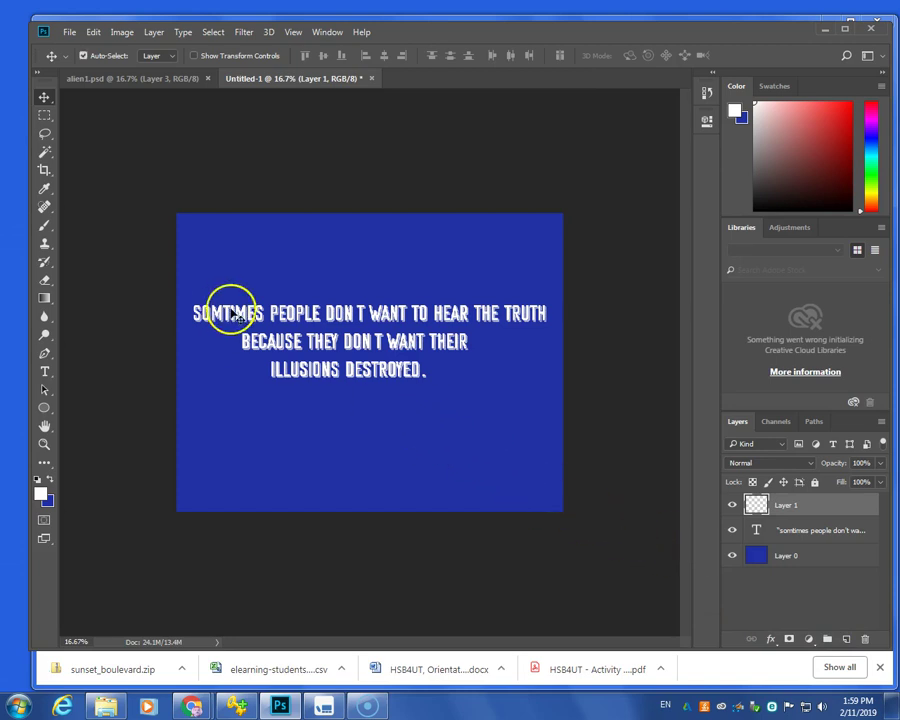
left_click(45, 373)
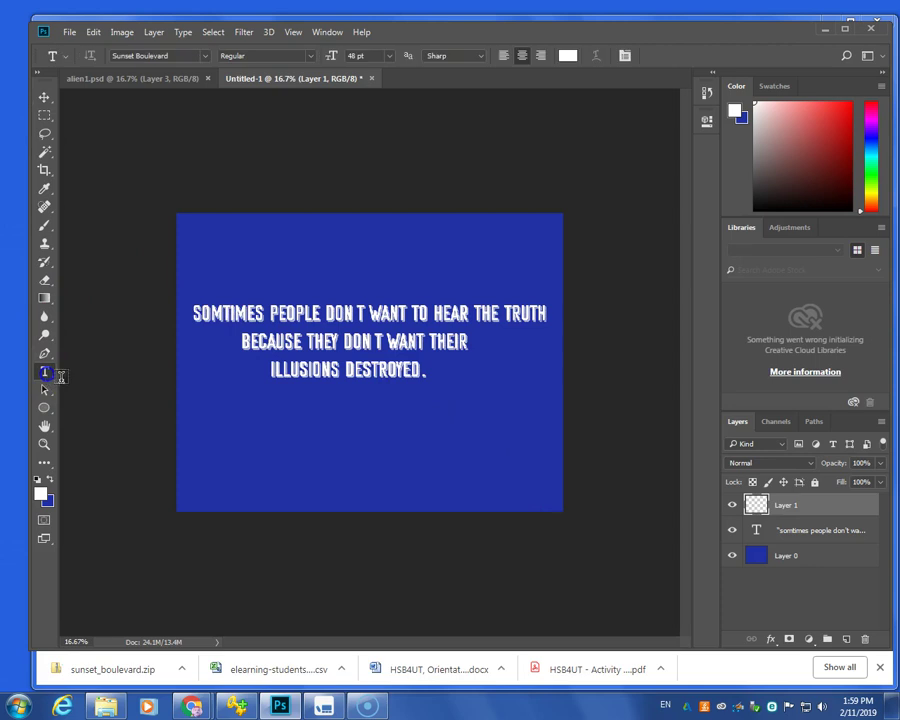
left_click(376, 414)
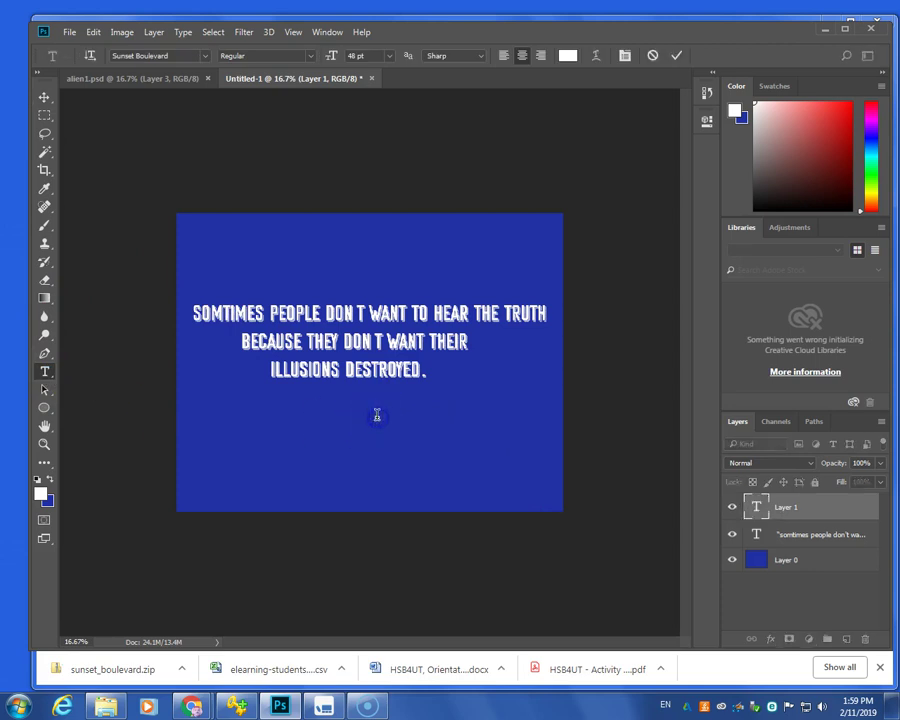
type("Friedrich Nietzsche")
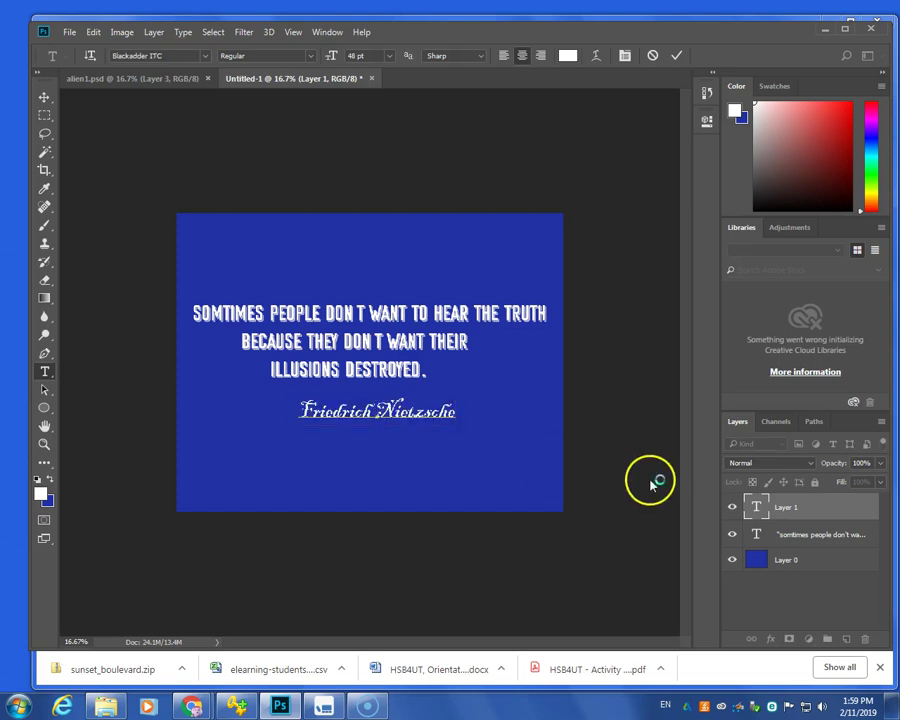
- Nudge the quote slightly right and move the author's name to the lower right, just beneath the quote's last line
left_click(44, 97)
mouse_move(262, 313)
left_mouse_down()
mouse_move(265, 304)
mouse_move(262, 313)
left_mouse_up()
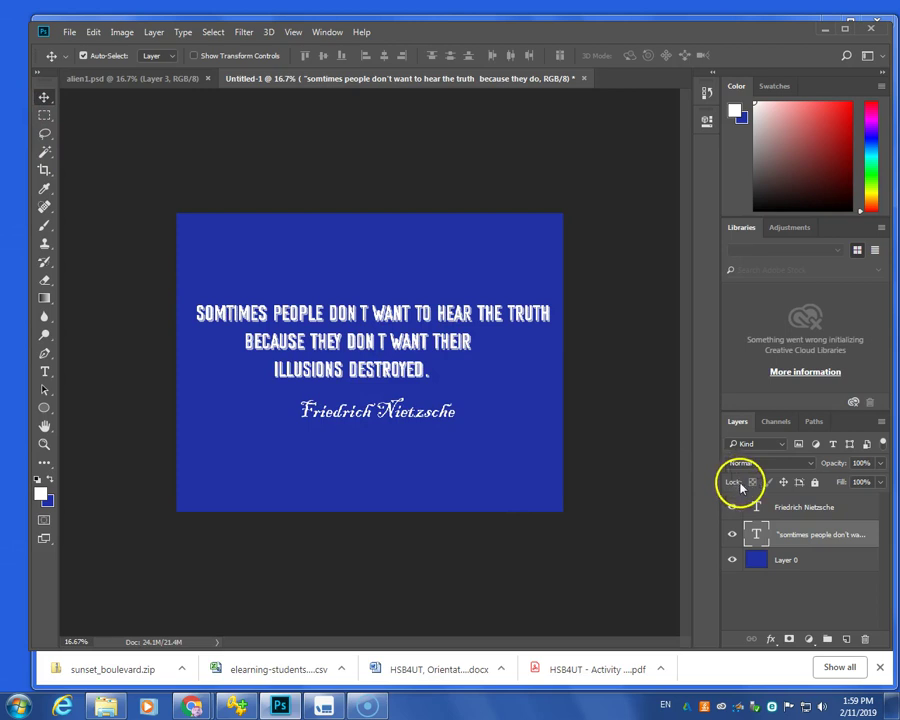
left_click(798, 508)
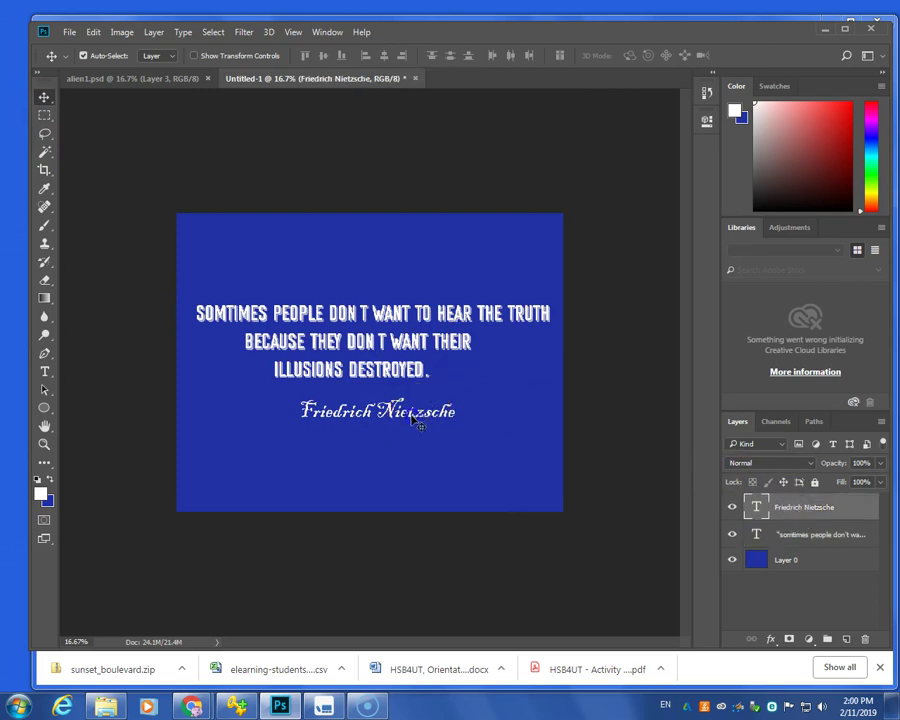
left_click_drag(412, 416, 492, 407)
- Start a custom gradient for the background layer, adding color stops at 28% and 67%
left_click(375, 423)
key("g")
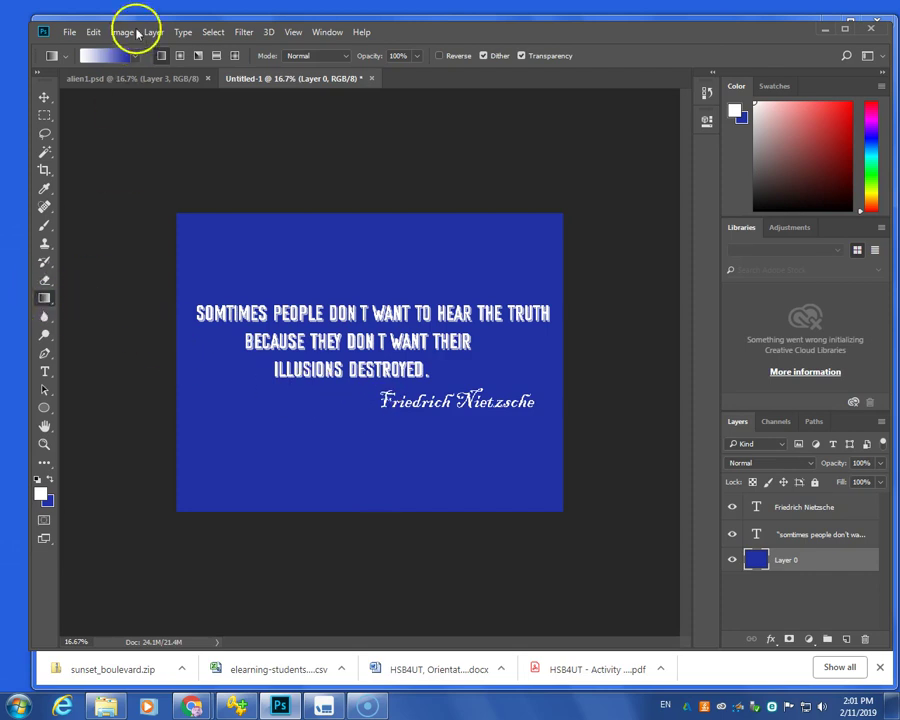
left_click(113, 58)
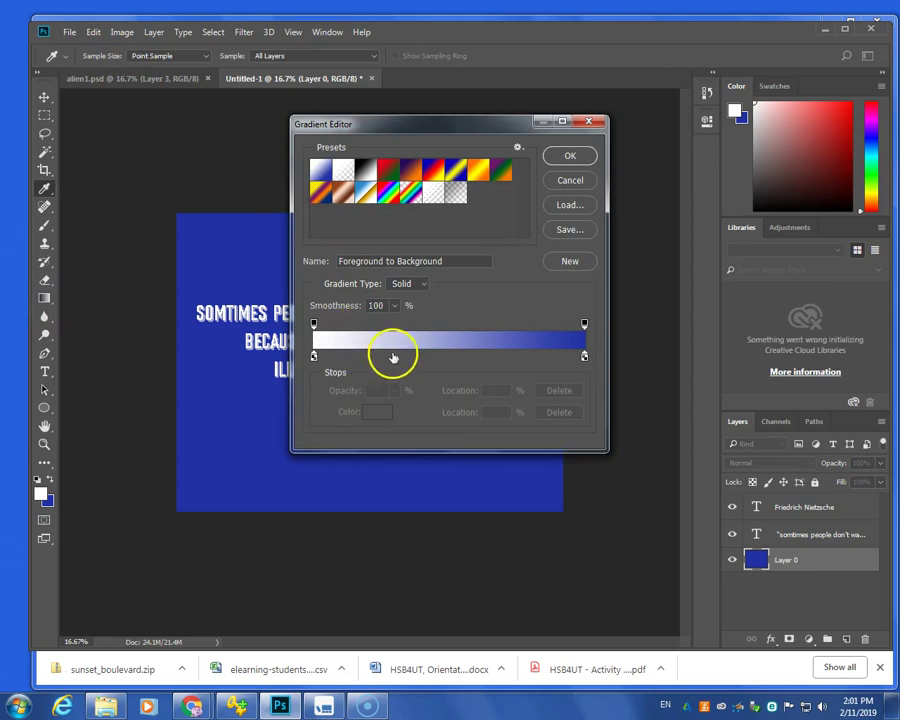
left_click(392, 356)
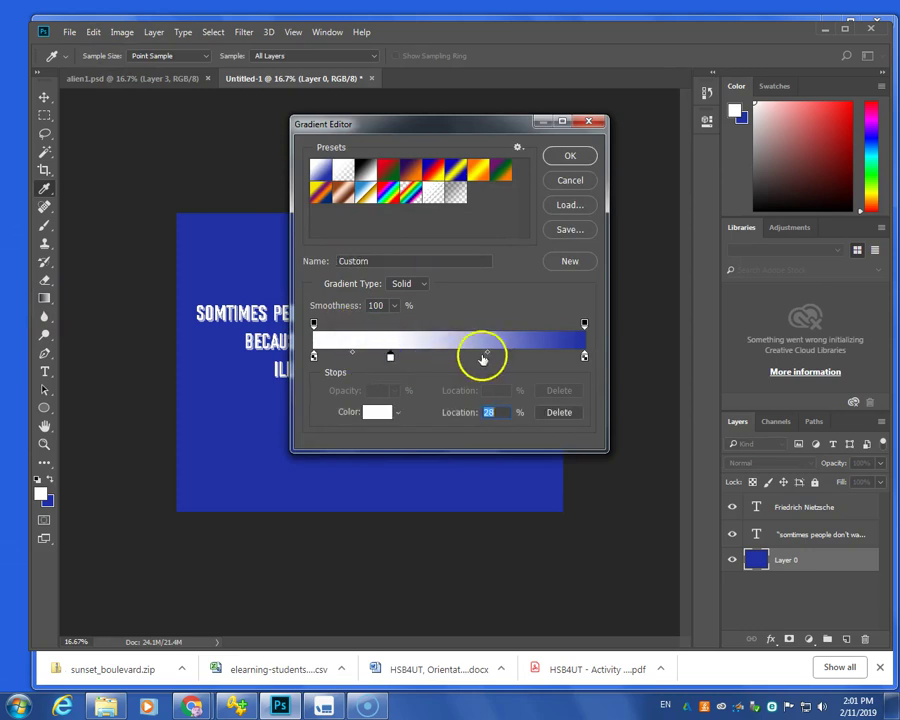
left_click_drag(482, 357, 496, 358)
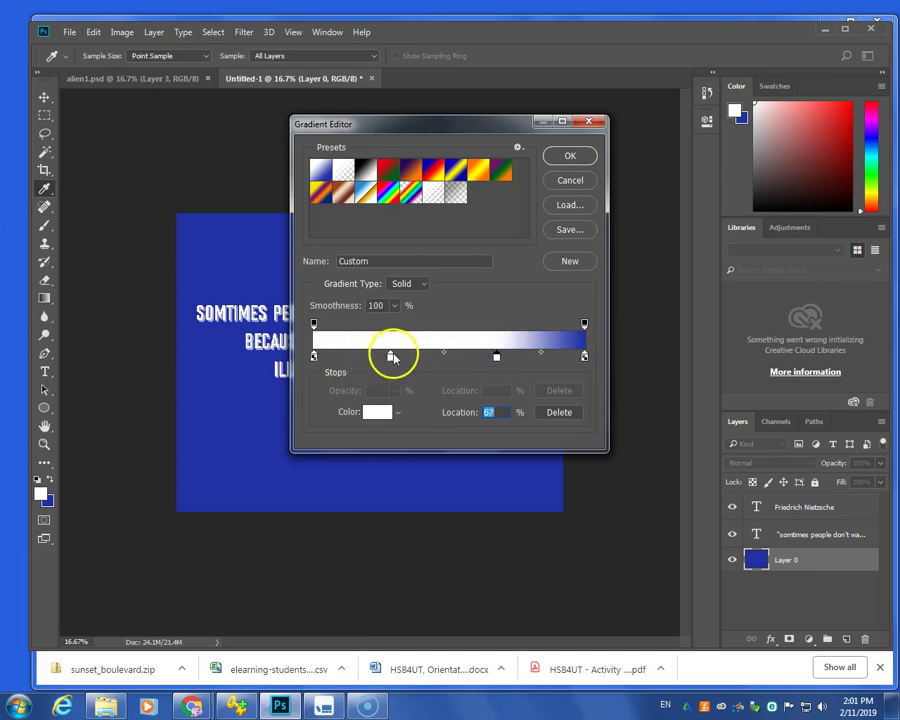
- Open the gradient's first stop color for editing, and recolor the 67% stop to blue-violet 3d1ce1
left_click(314, 357)
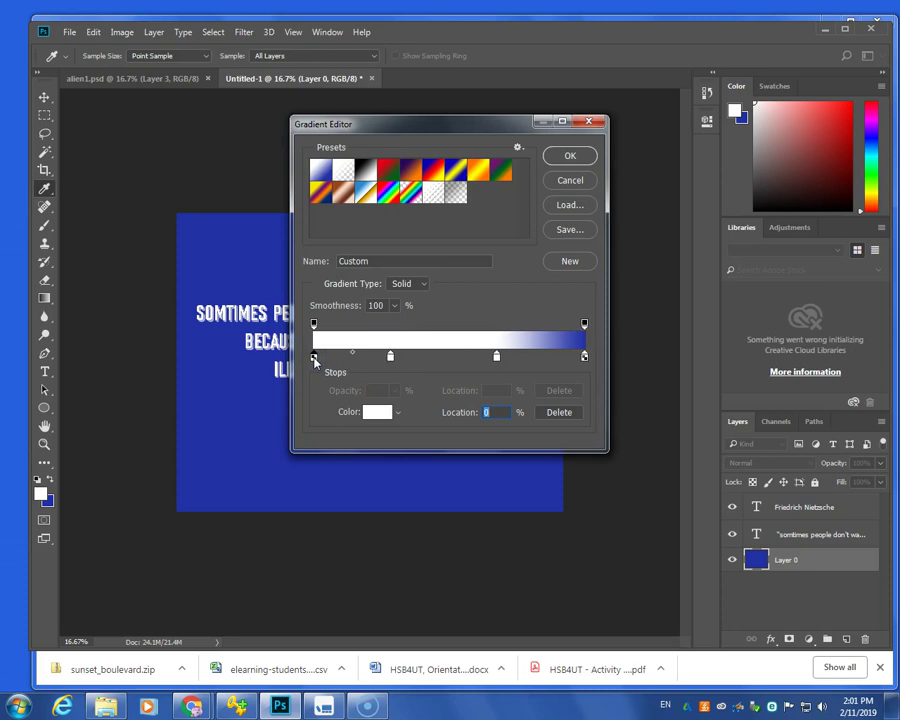
double_click(314, 357)
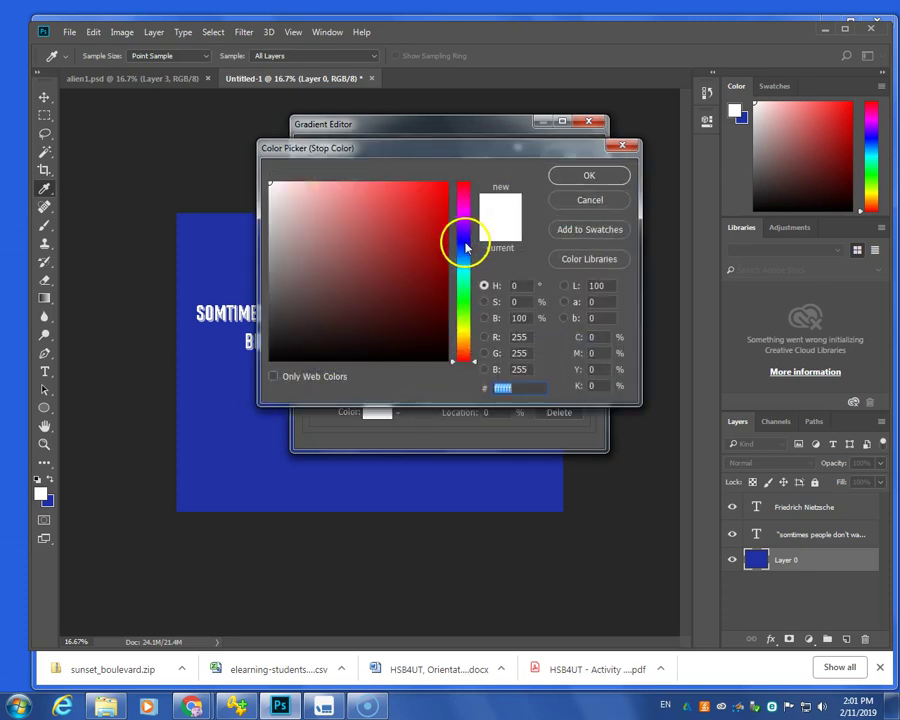
left_click(465, 245)
left_click(572, 175)
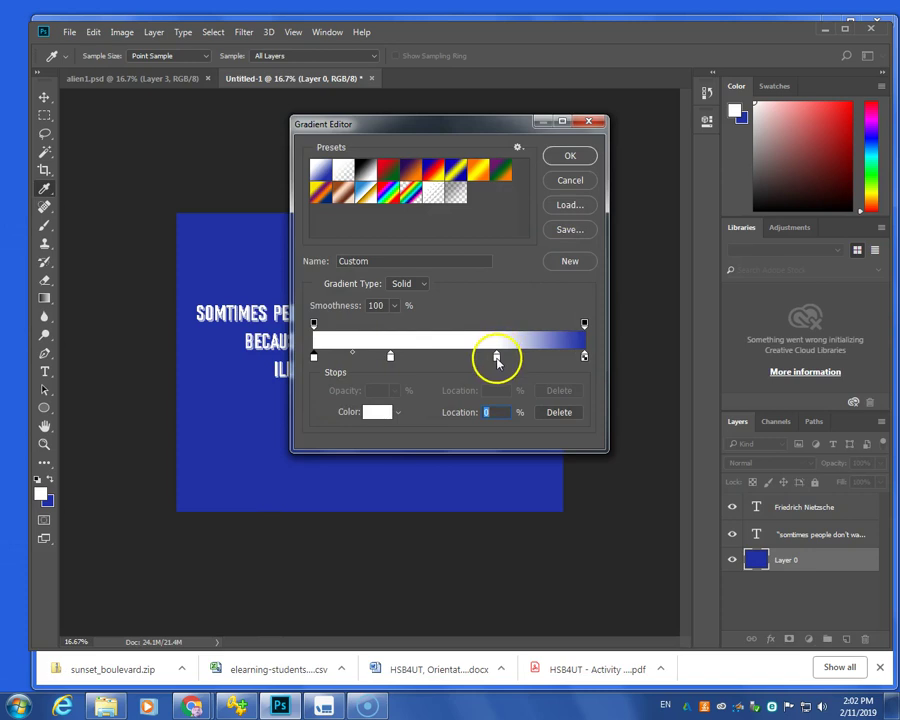
double_click(497, 357)
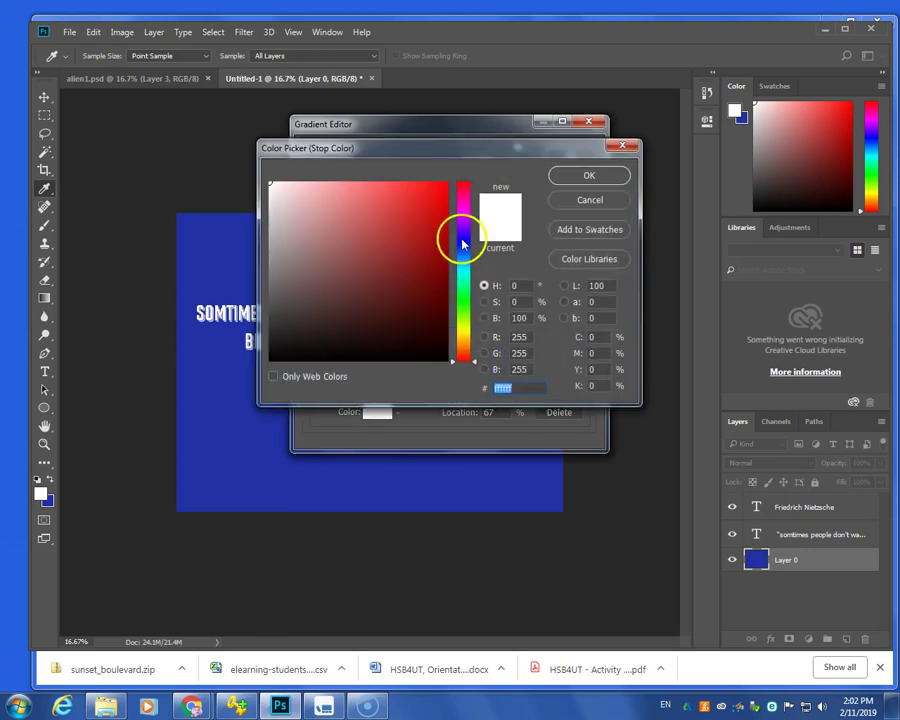
left_click(460, 237)
left_click(426, 203)
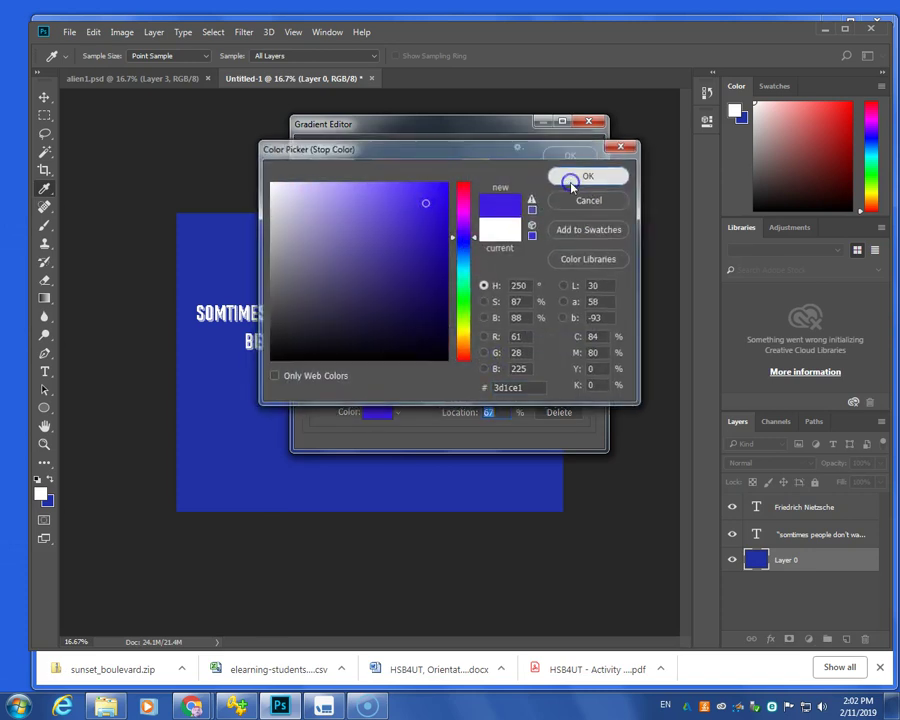
left_click(570, 176)
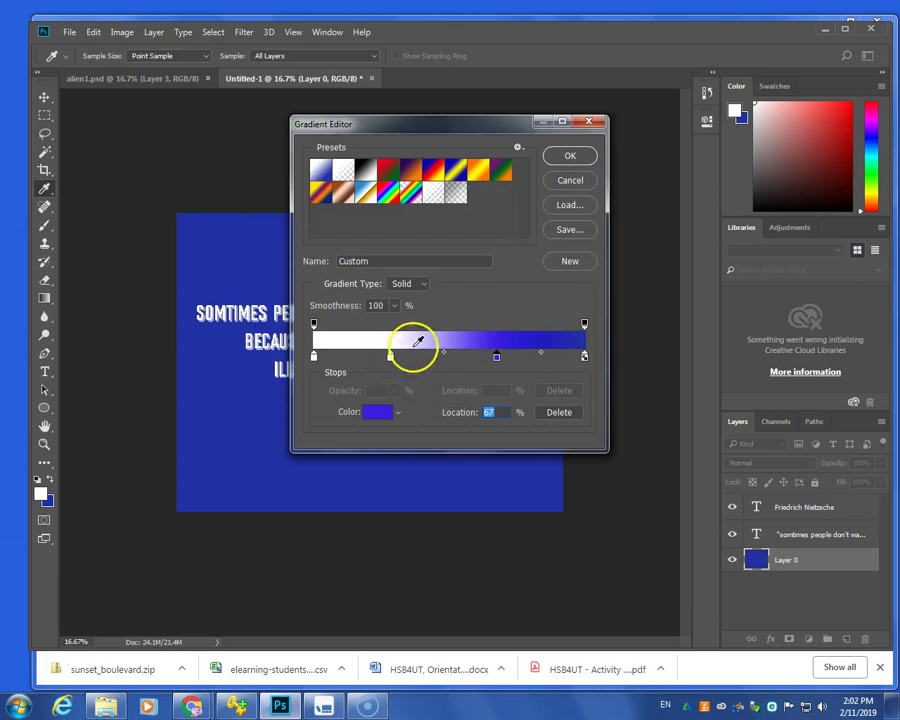
- Look through the available color swatches and discard the custom gradient edits
left_click(780, 87)
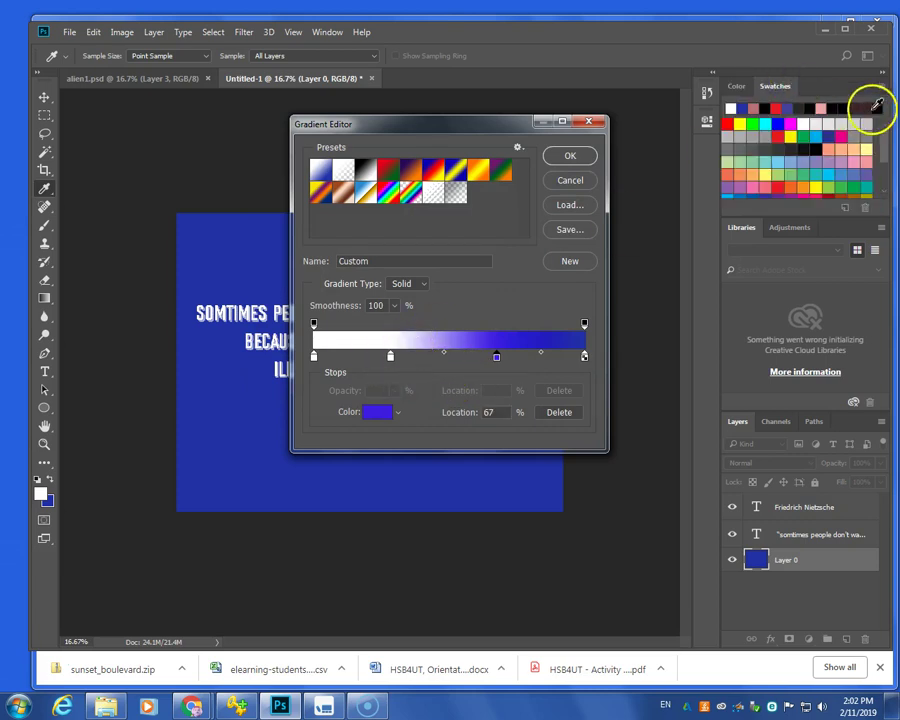
left_click(882, 177)
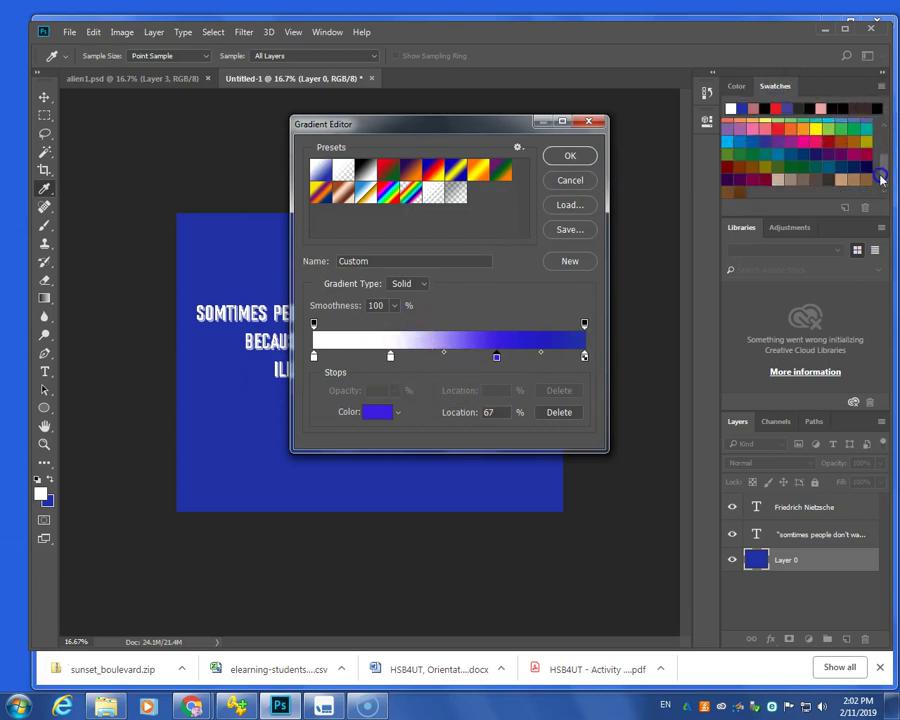
left_click(569, 181)
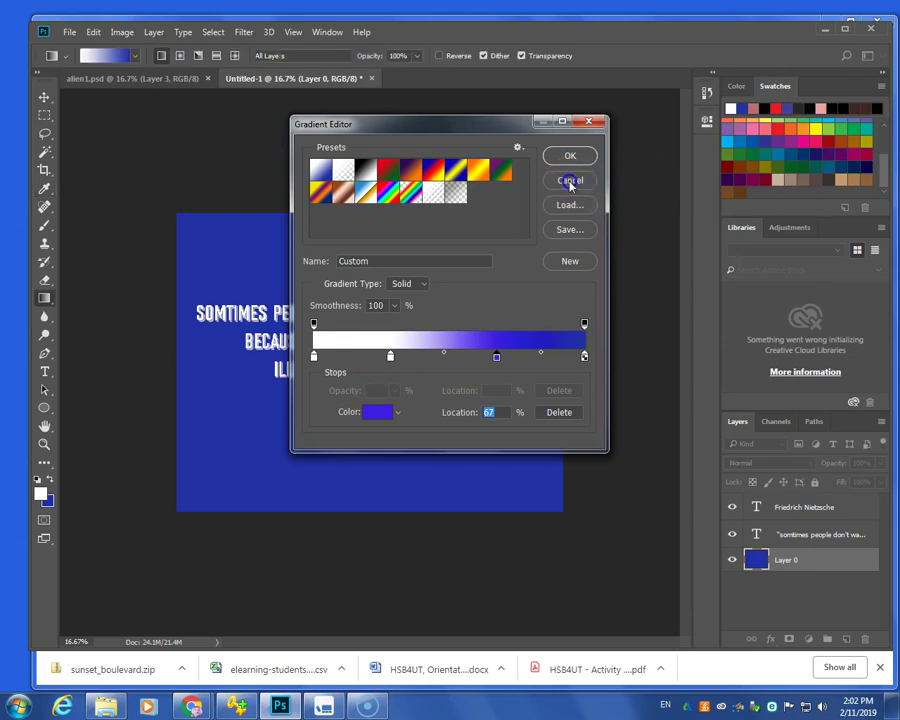
- Open the Adobe Color Themes extension and display its color wheel for creating a theme
left_click(327, 32)
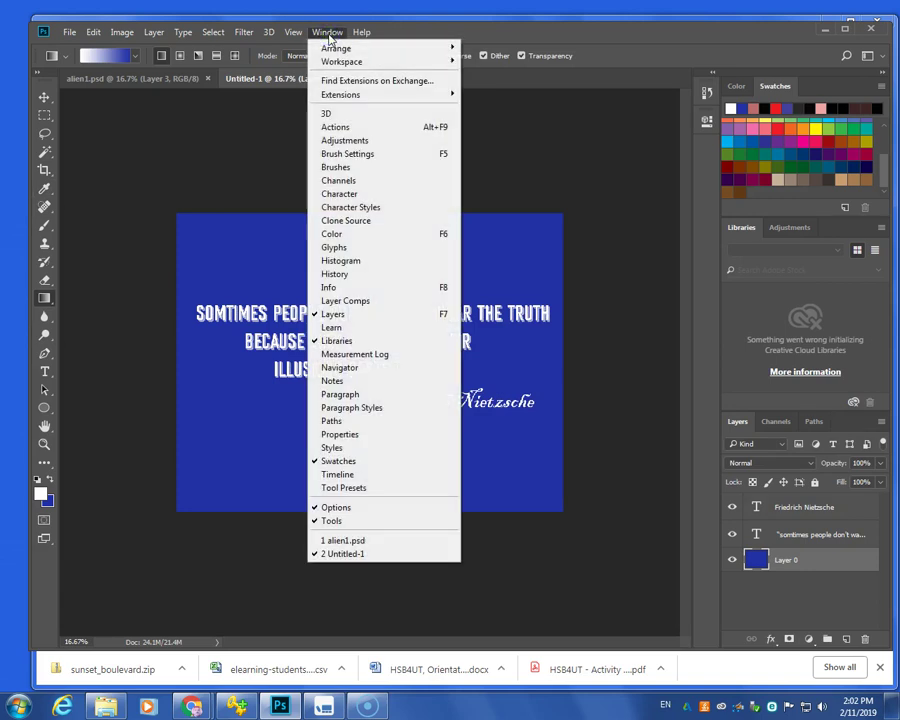
mouse_move(337, 64)
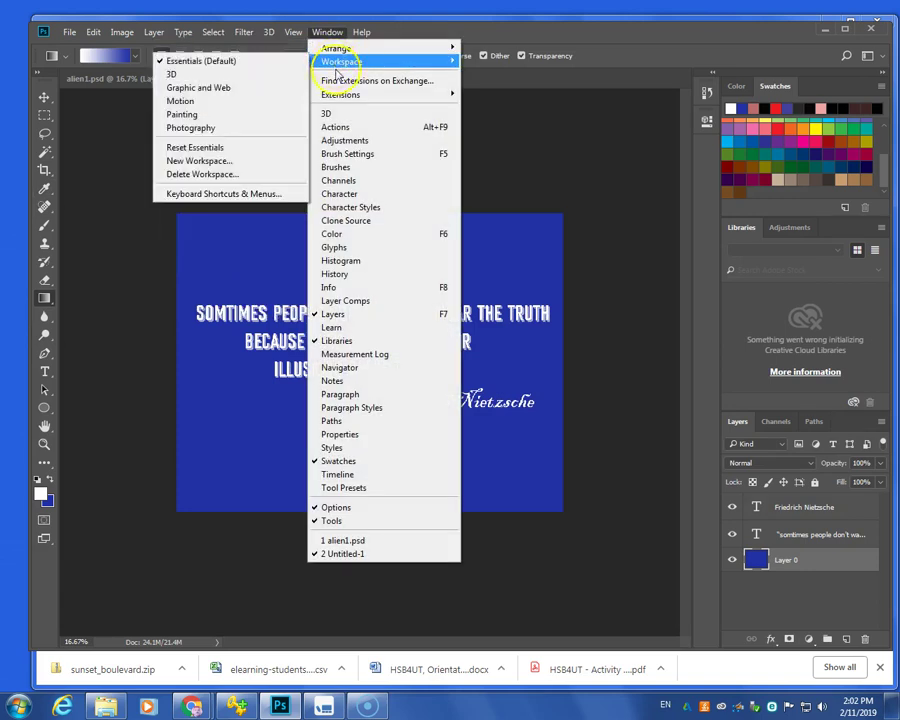
mouse_move(358, 95)
left_click(276, 92)
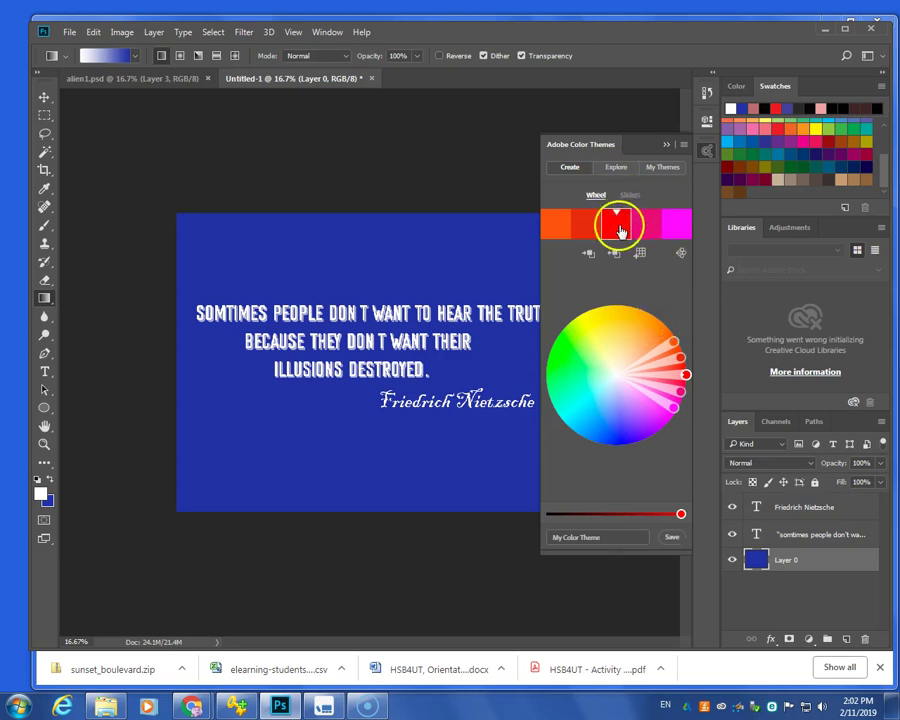
left_click(617, 170)
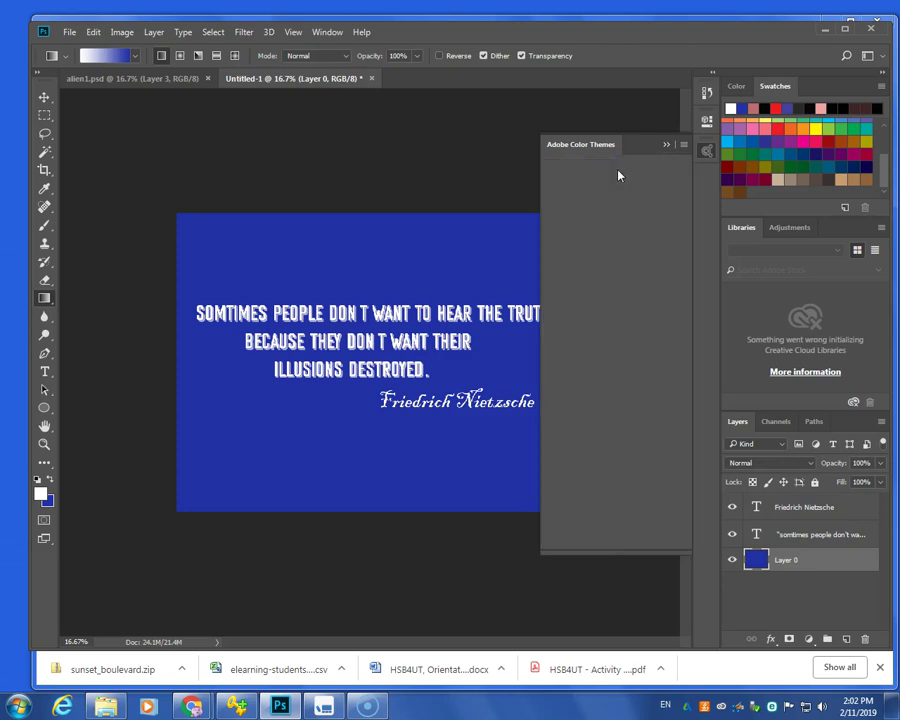
left_click(617, 169)
left_click(571, 169)
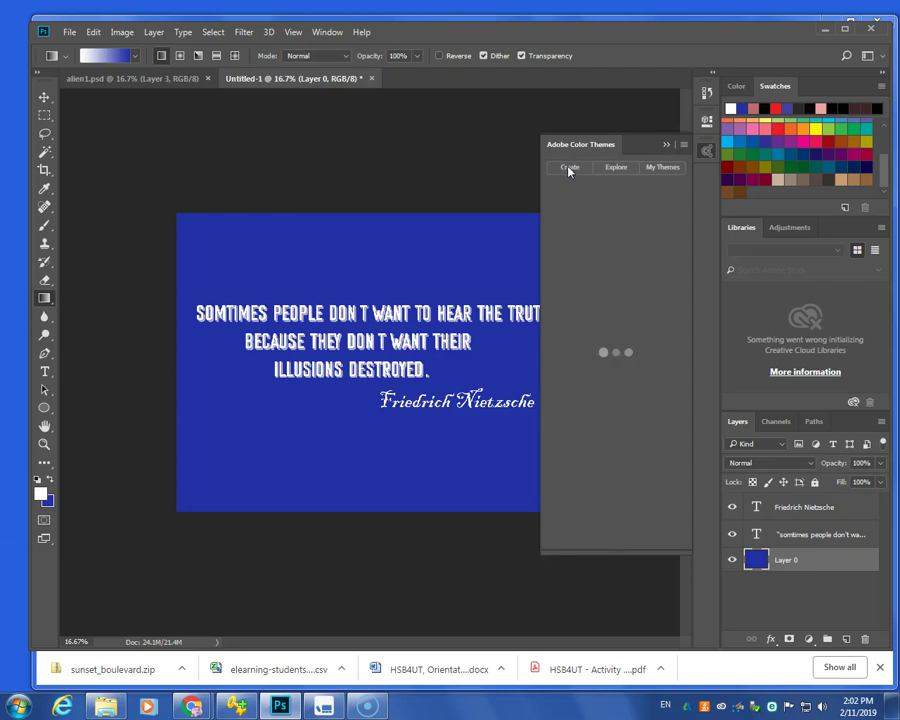
left_click(598, 200)
left_click(645, 310)
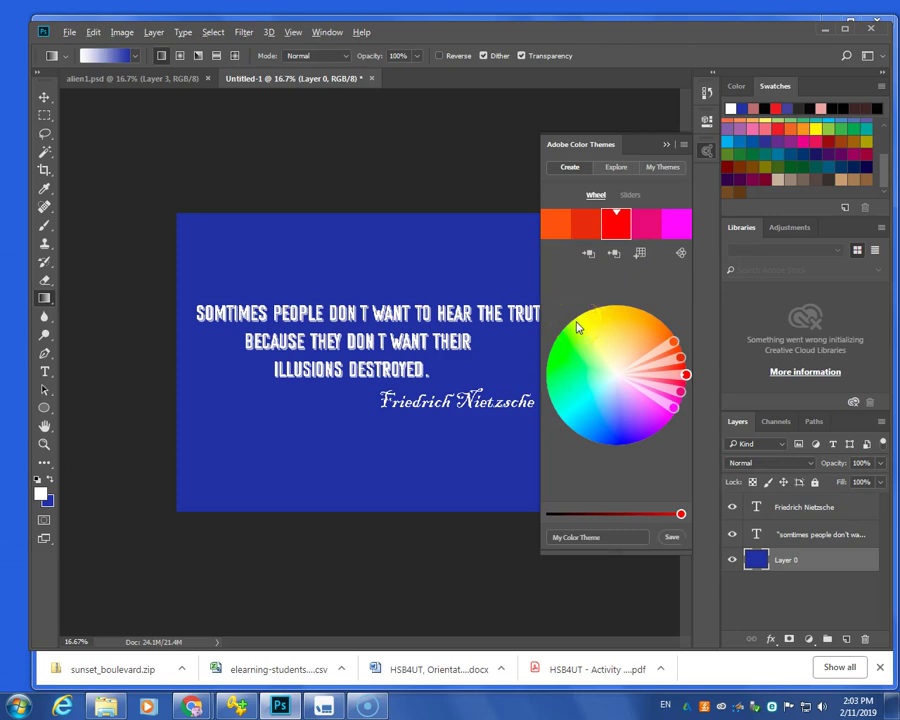
- Try the Monochromatic, Triad and Complementary harmony rules on the red color theme
left_click(680, 254)
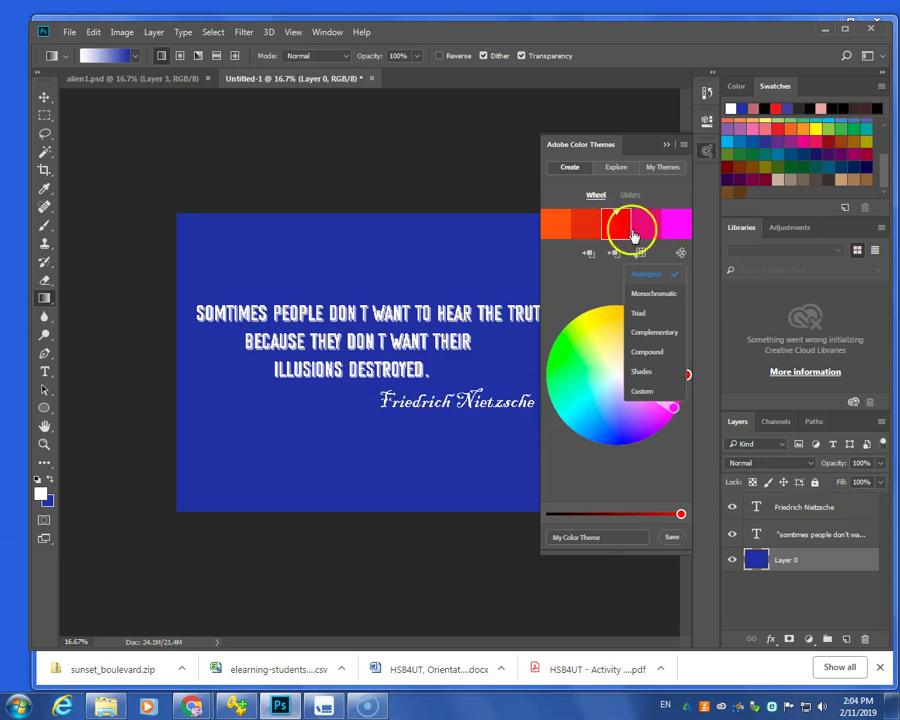
left_click(671, 294)
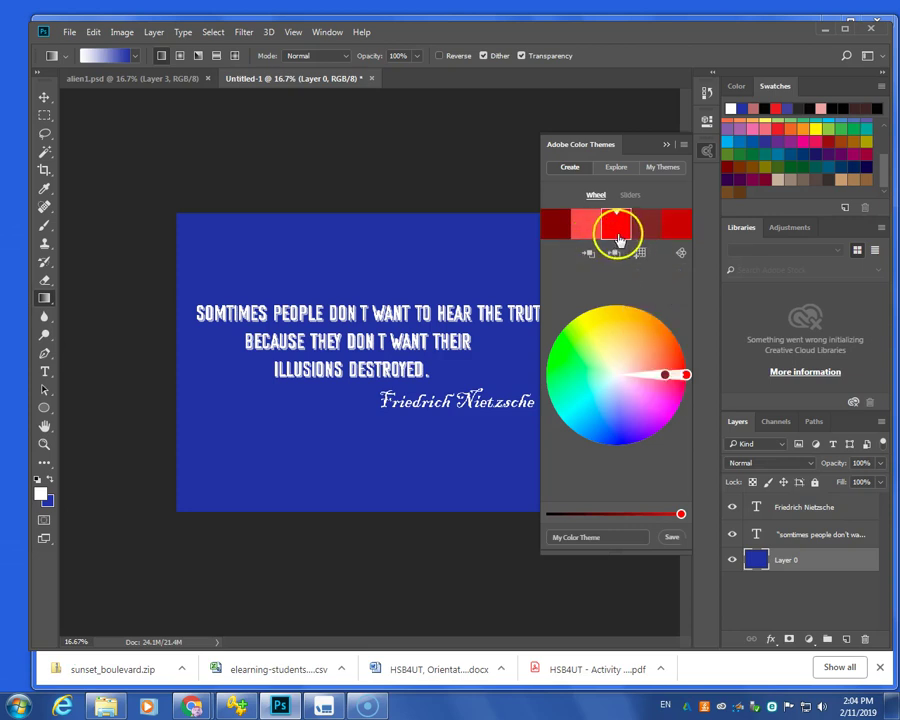
left_click(679, 253)
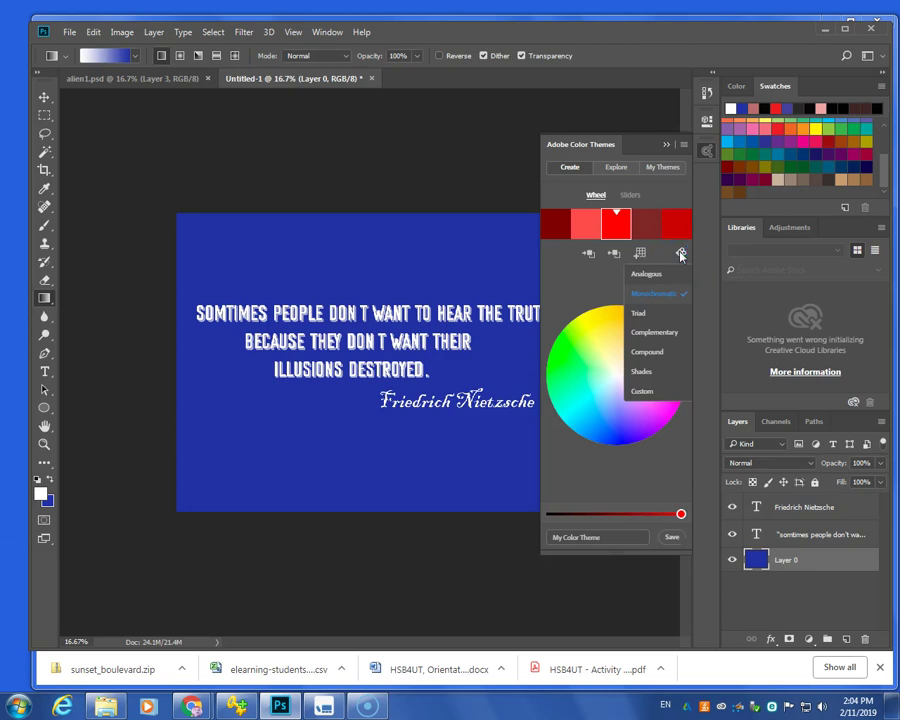
left_click(670, 314)
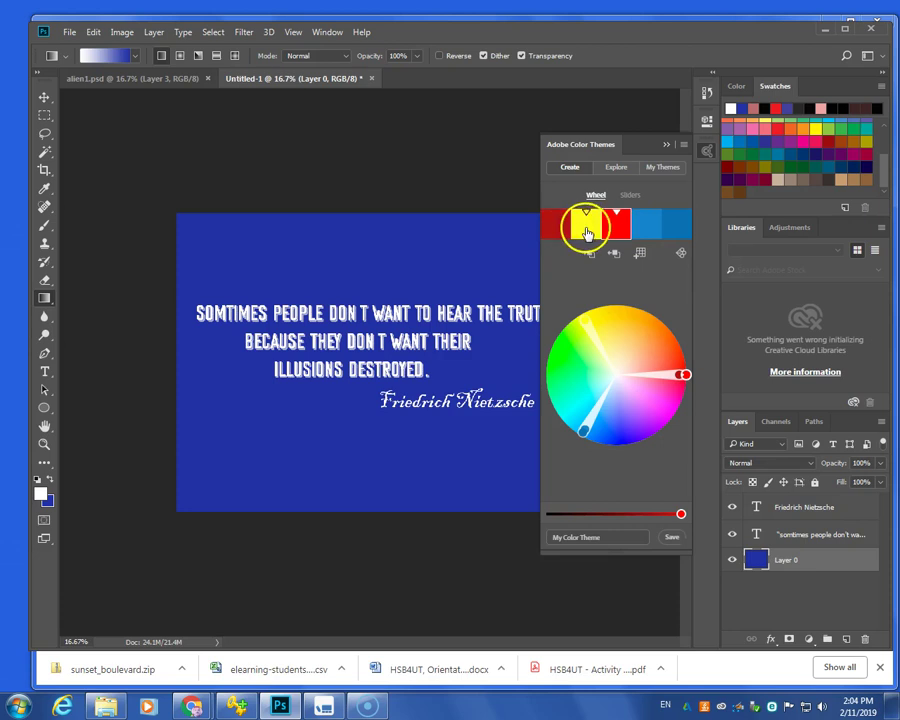
left_click(680, 253)
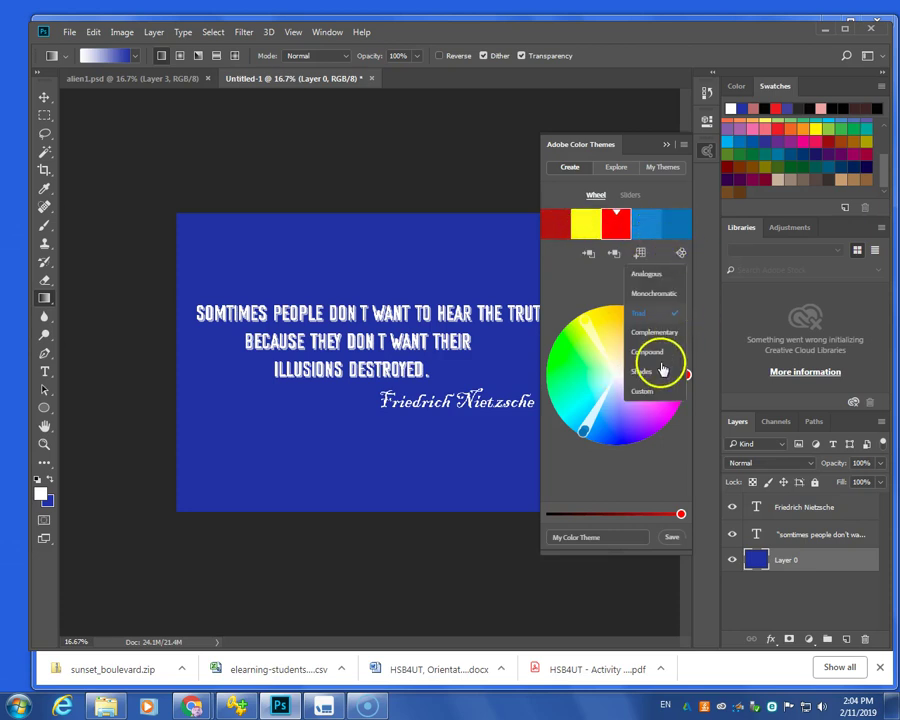
left_click(664, 334)
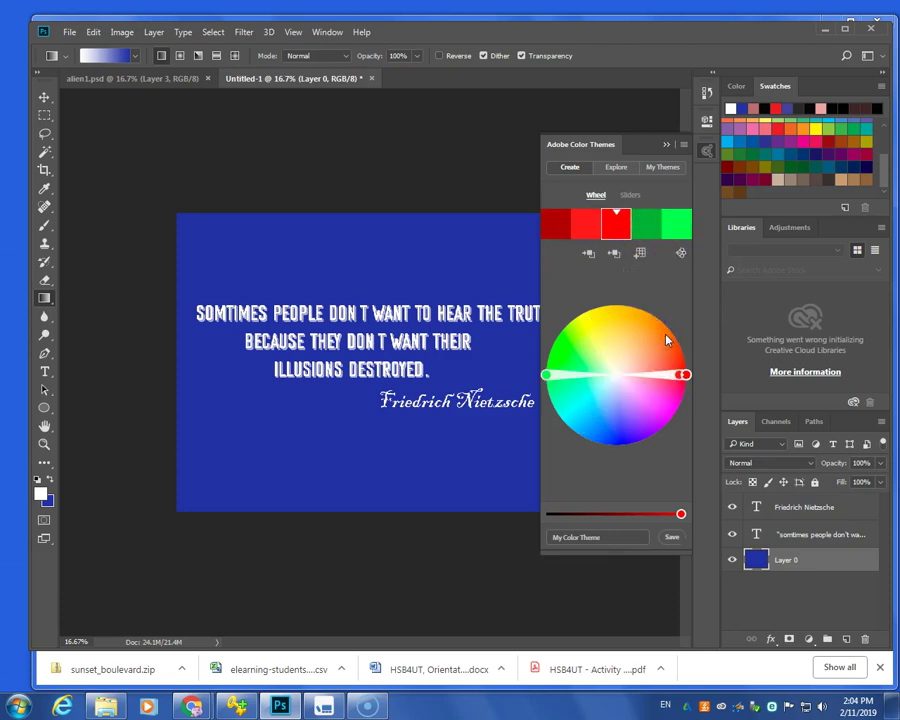
- Try the Compound, Shades and Custom harmony rules on the red color theme
left_click(681, 255)
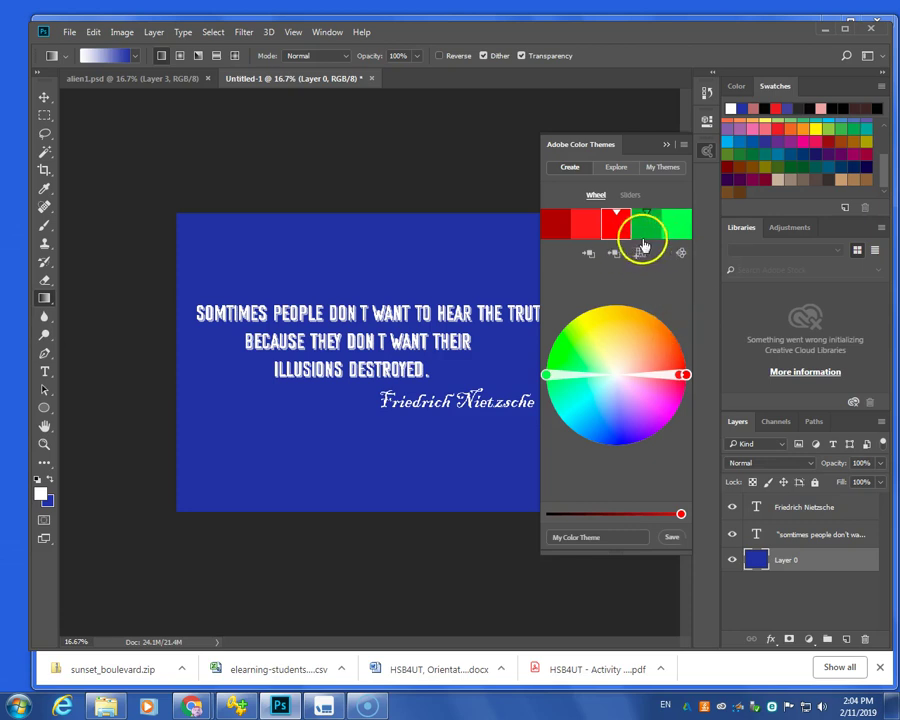
left_click(681, 255)
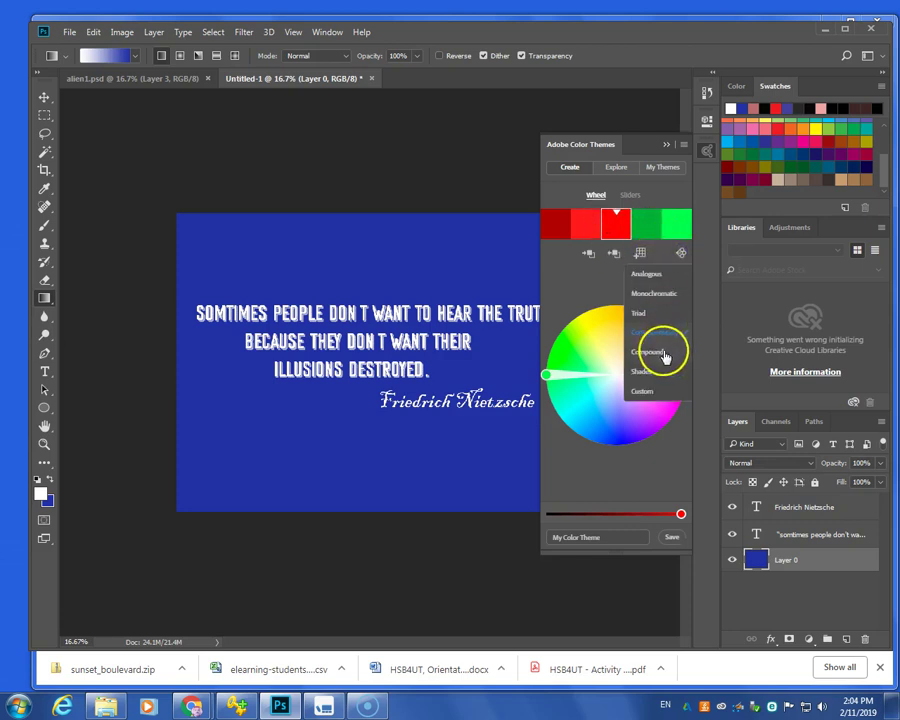
left_click(662, 351)
left_click(681, 254)
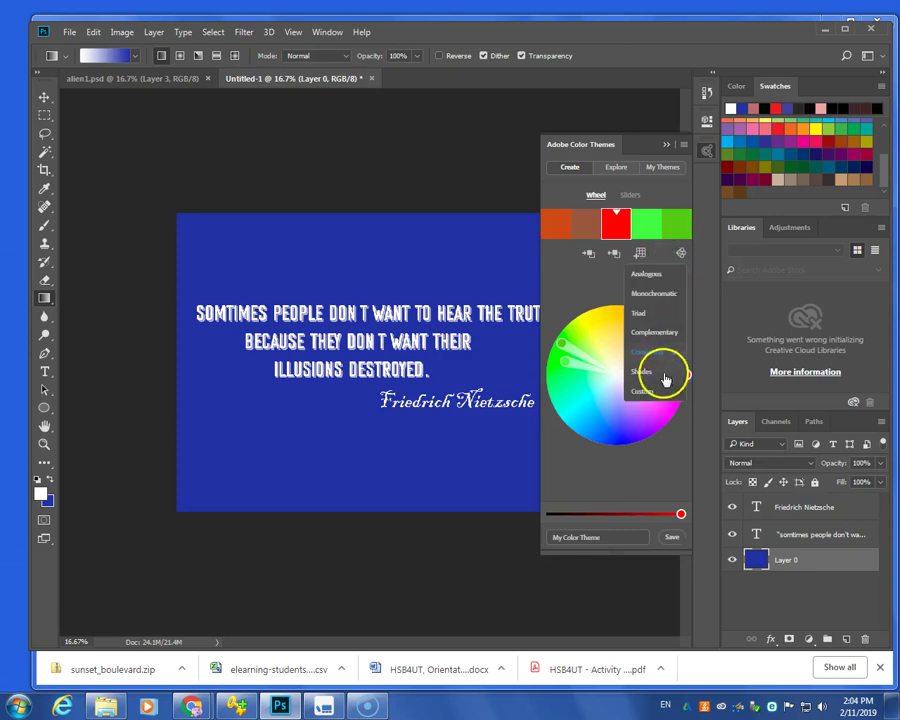
left_click(664, 377)
left_click(683, 255)
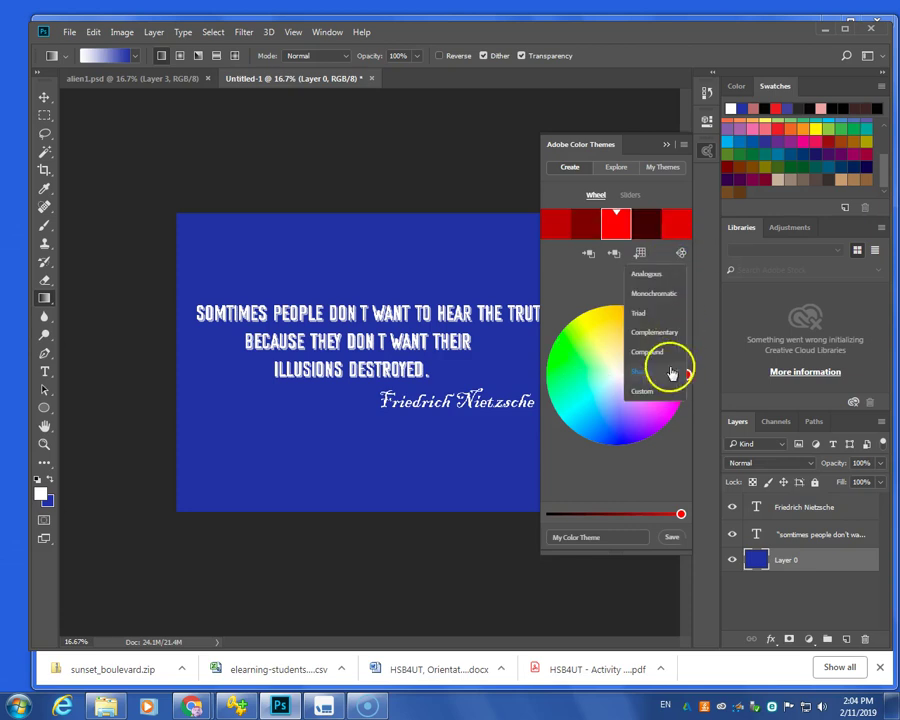
left_click(664, 392)
left_click(682, 254)
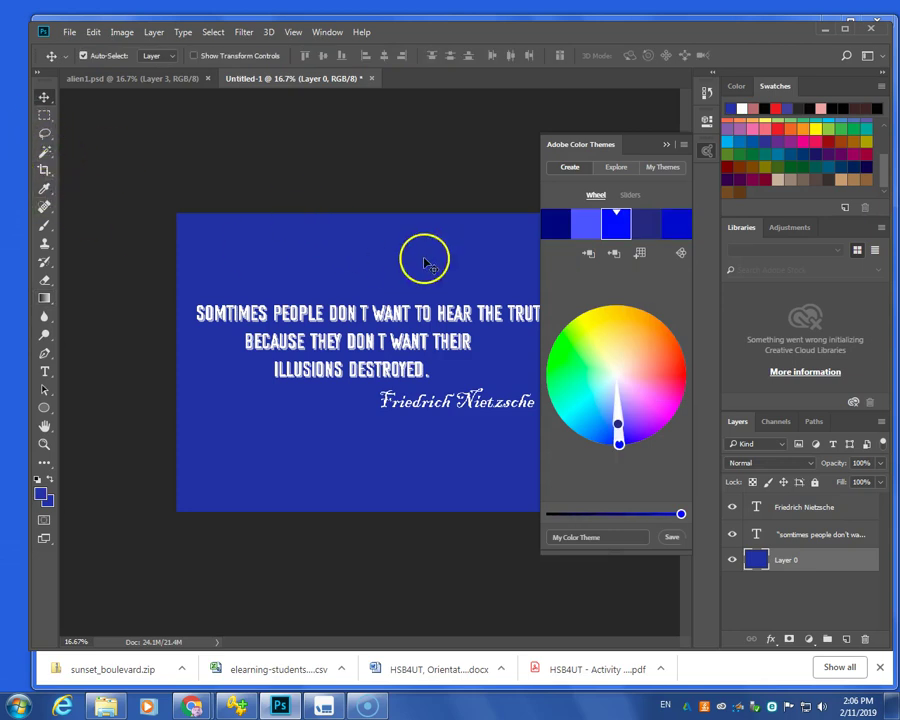
- Activate the Eyedropper, set the blue color theme to the Complementary rule, and add its colors to the swatches
key("i")
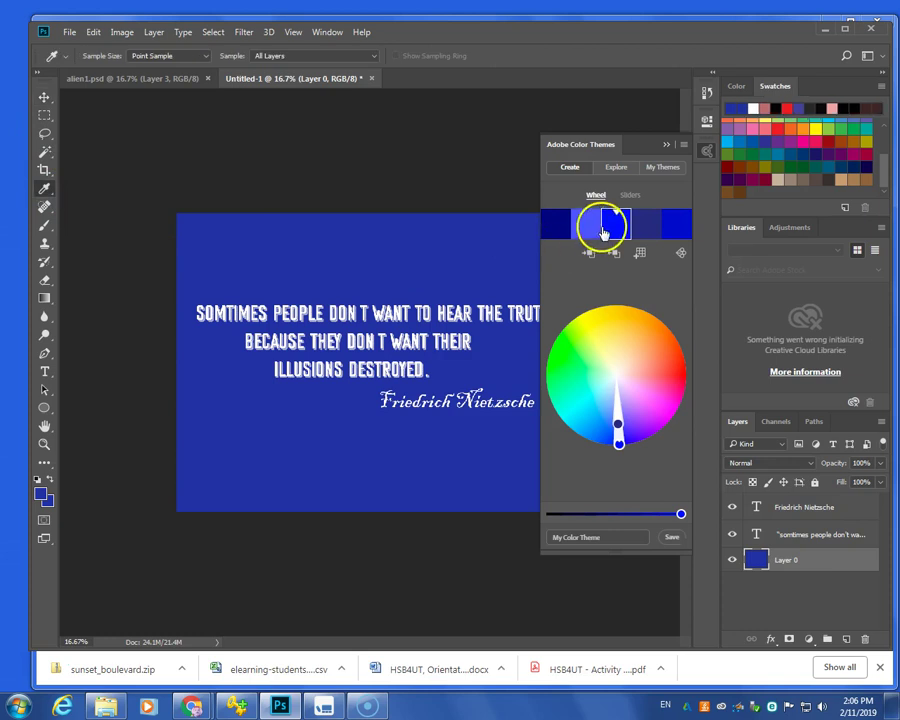
left_click(681, 252)
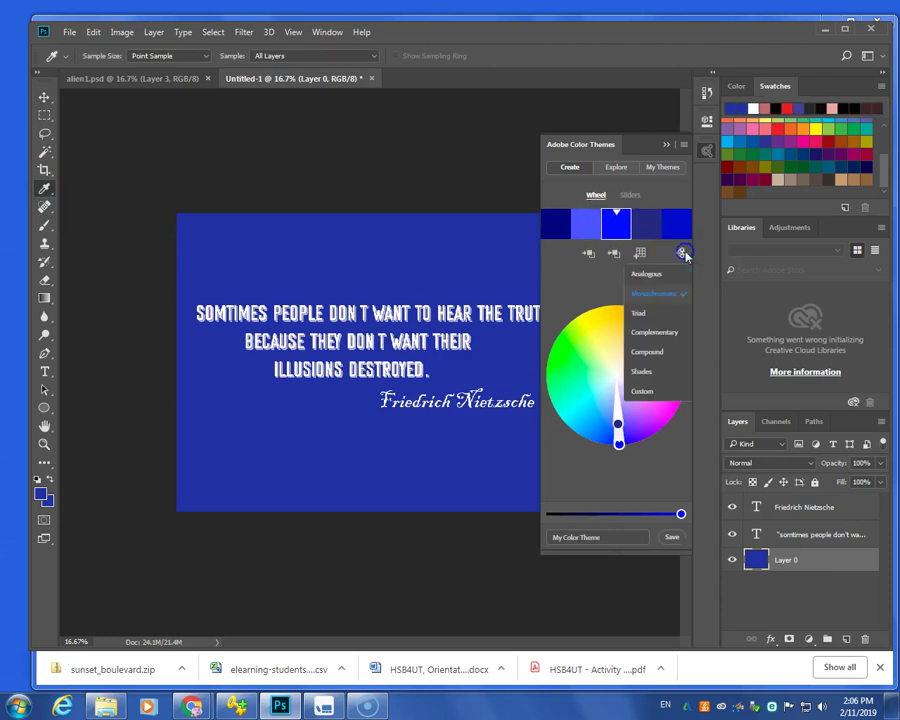
left_click(671, 333)
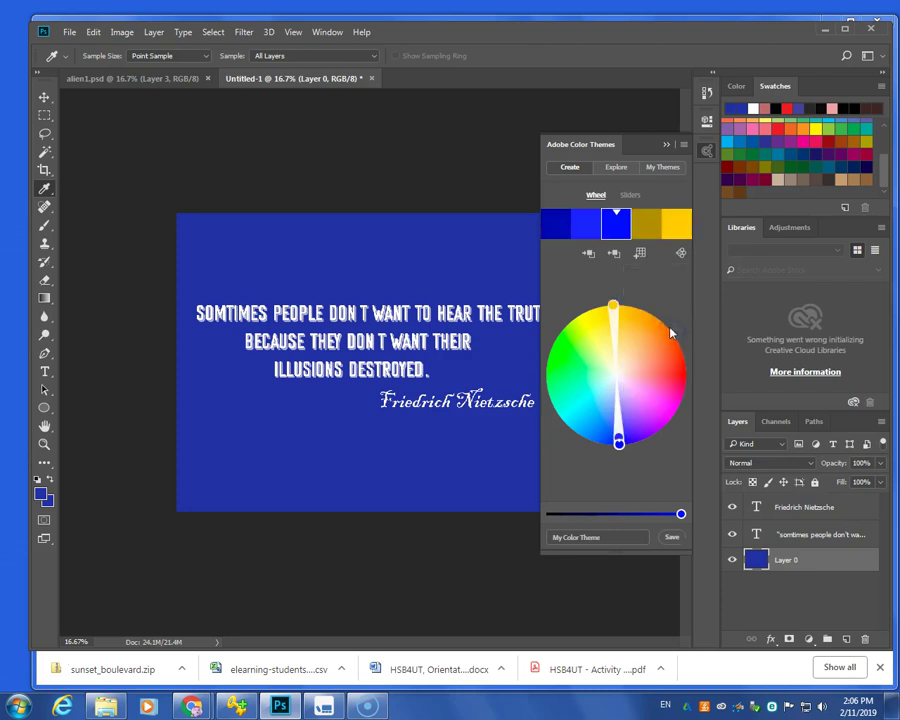
left_click(641, 254)
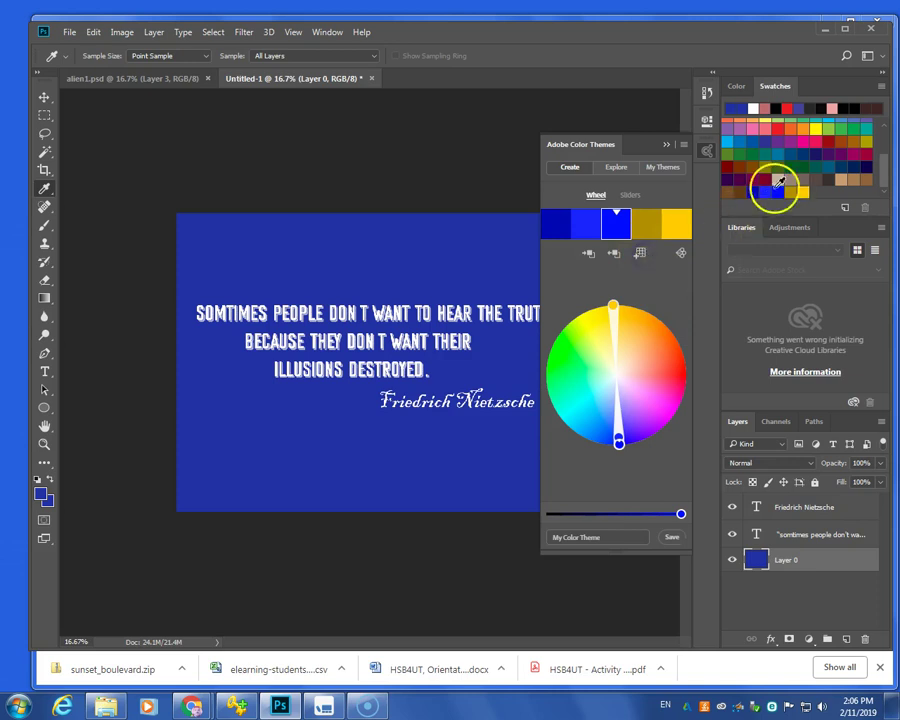
left_click(667, 145)
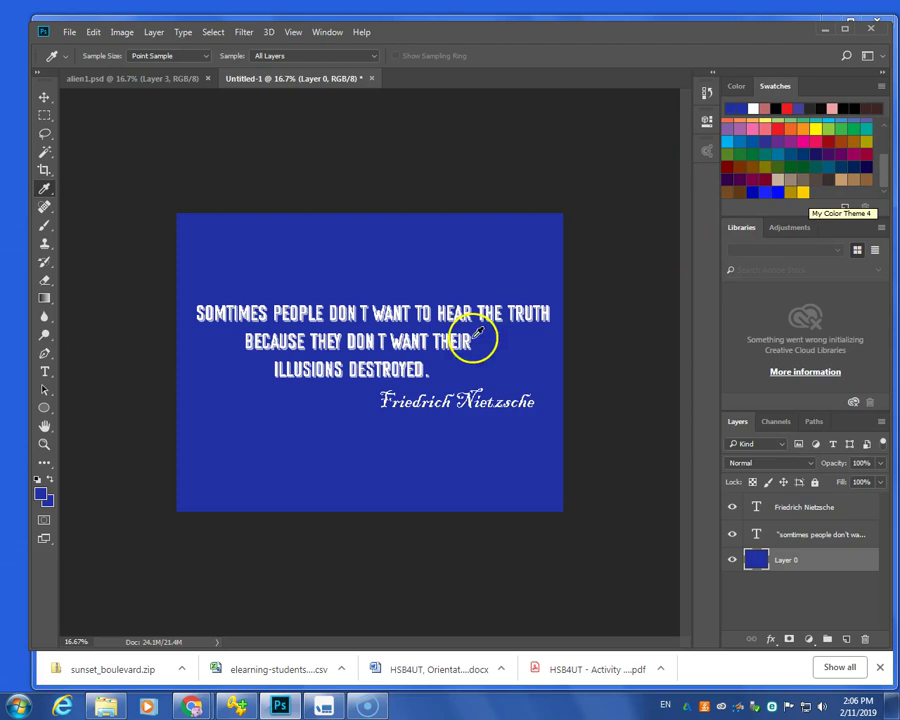
- Edit the Gradient tool's foreground-to-background gradient and add color stops at about 20%, 48% and 74%
left_click(43, 299)
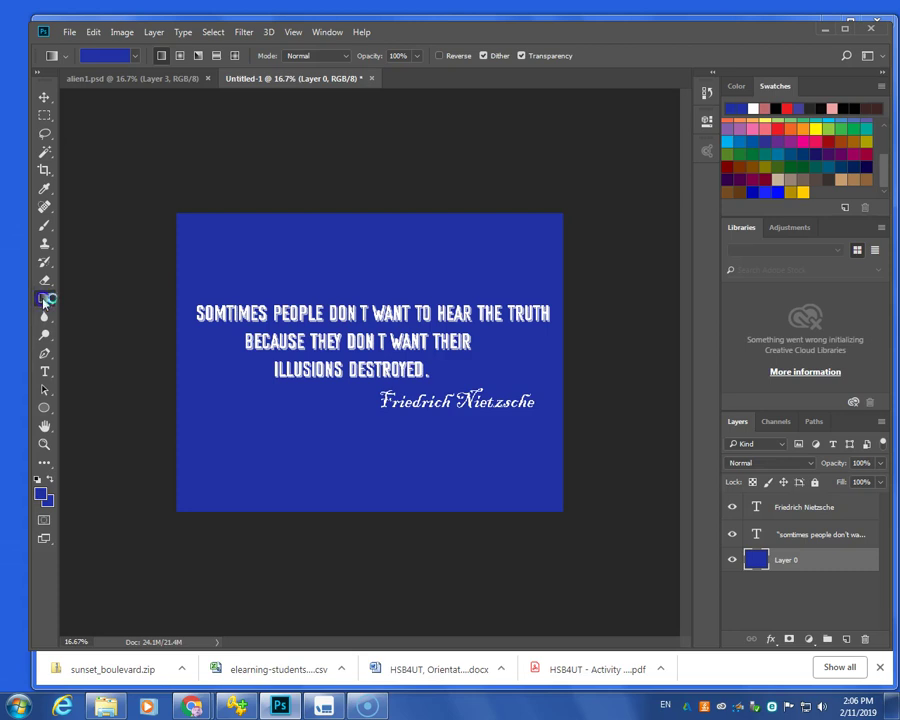
left_click(100, 56)
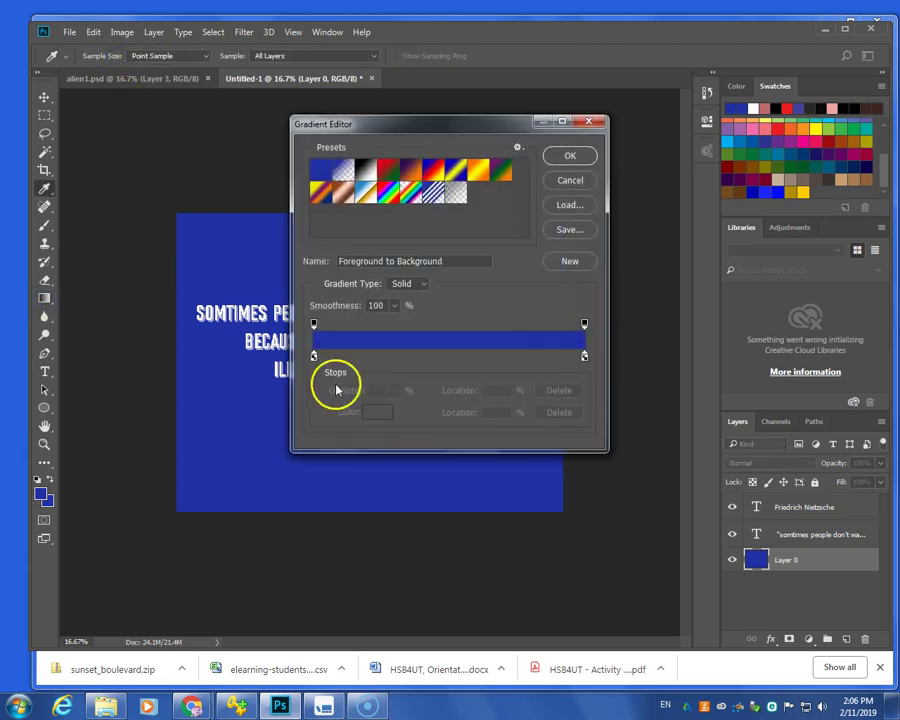
left_click(366, 357)
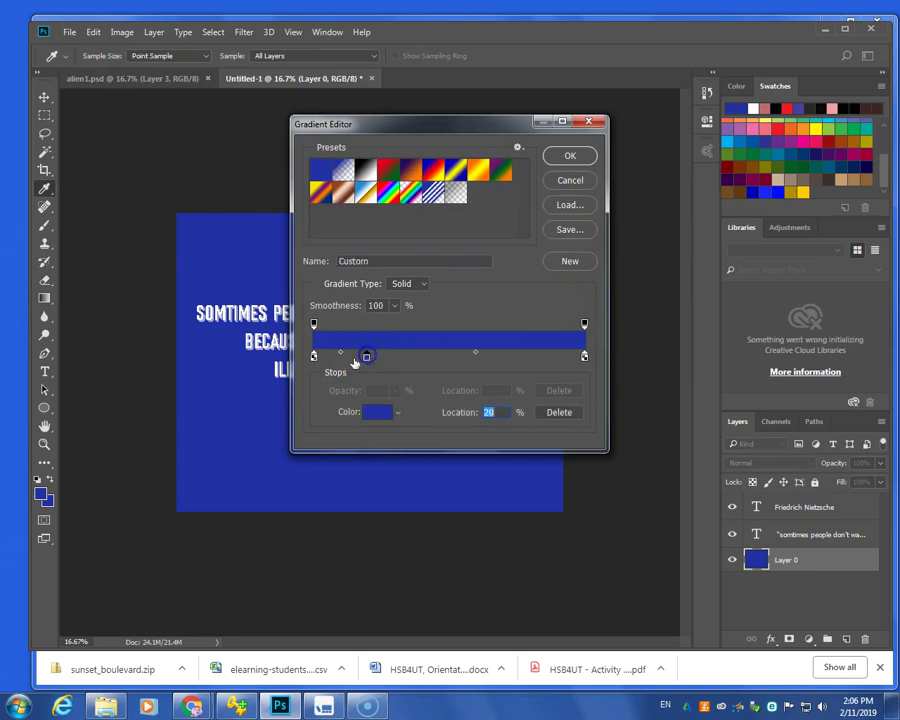
left_click(440, 356)
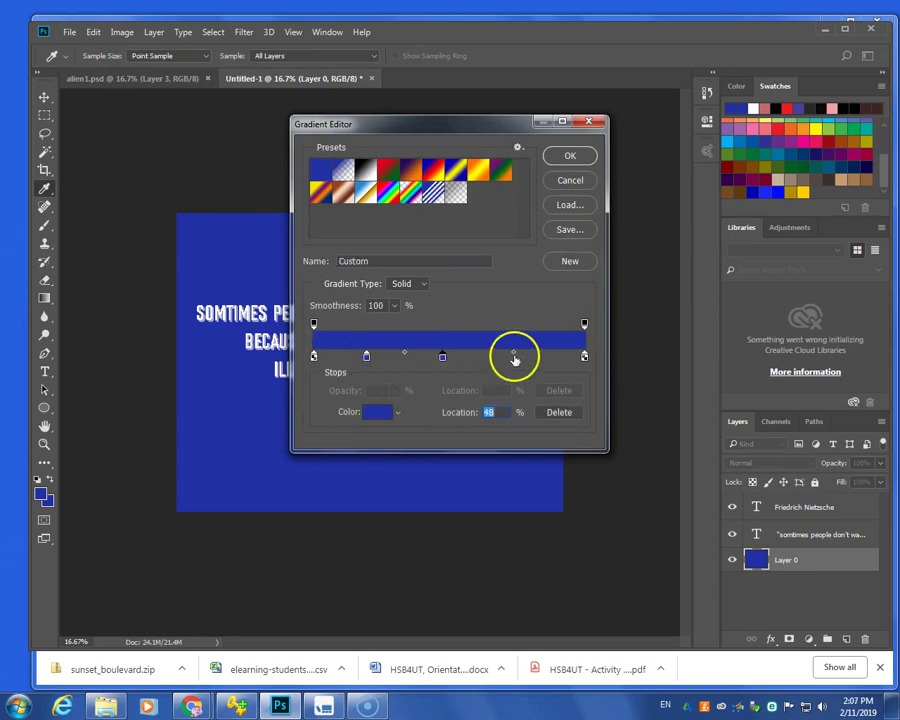
left_click(514, 357)
- Color the gradient stops at 0%, 20% and 48% with the three blue theme swatches, in order
left_click(317, 357)
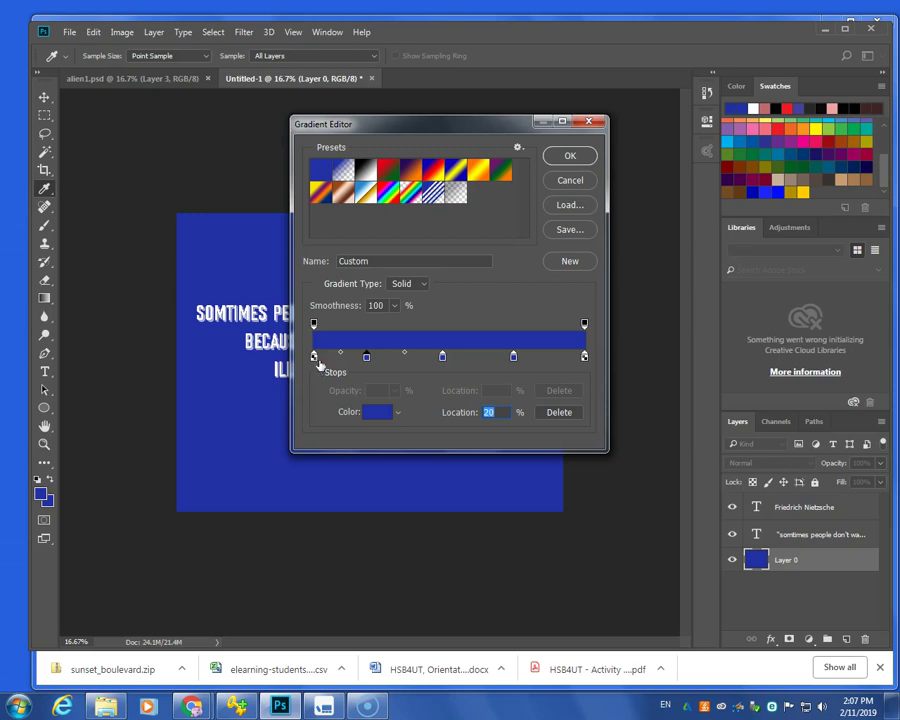
left_click(314, 357)
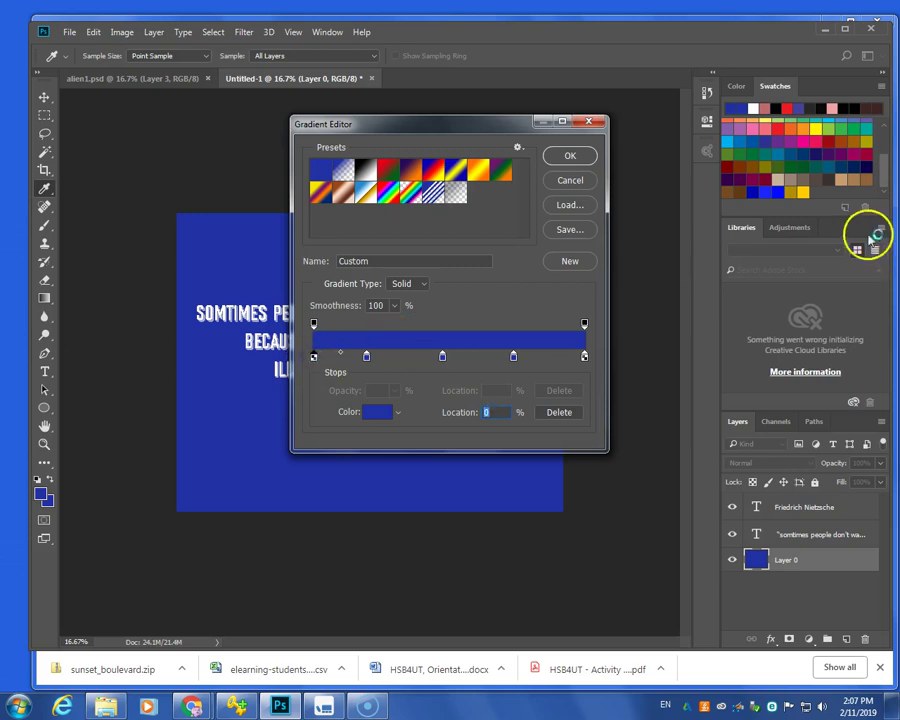
left_click(757, 194)
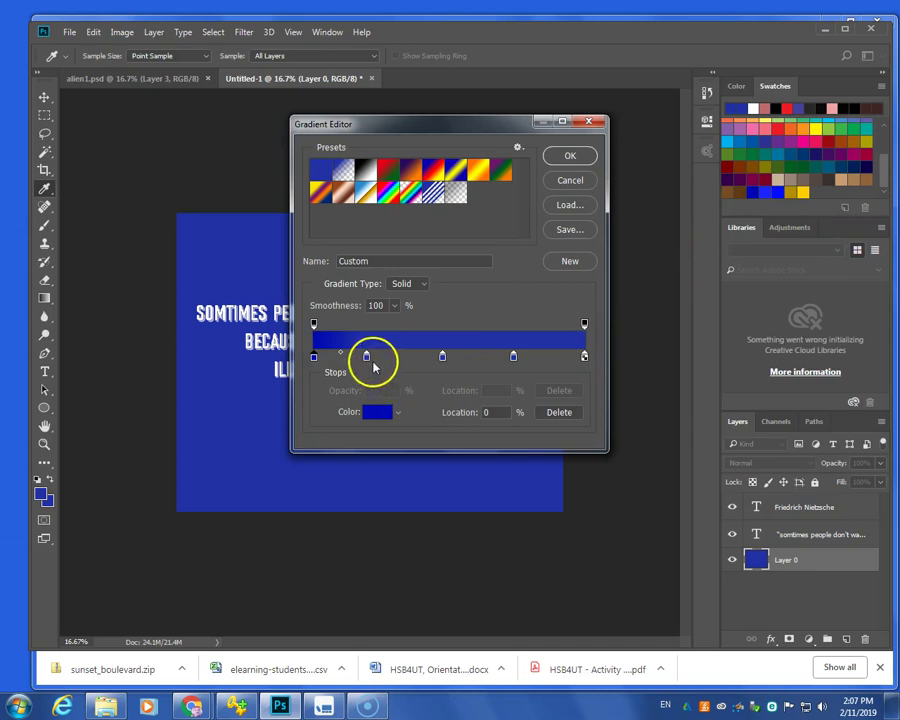
left_click(366, 356)
left_click(768, 190)
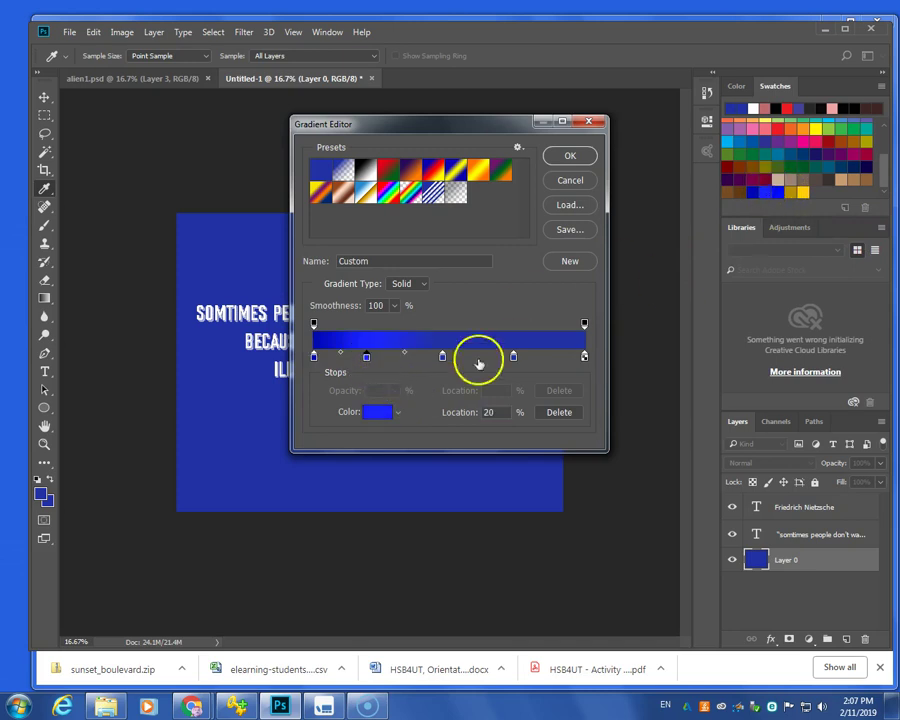
left_click(442, 356)
left_click(774, 191)
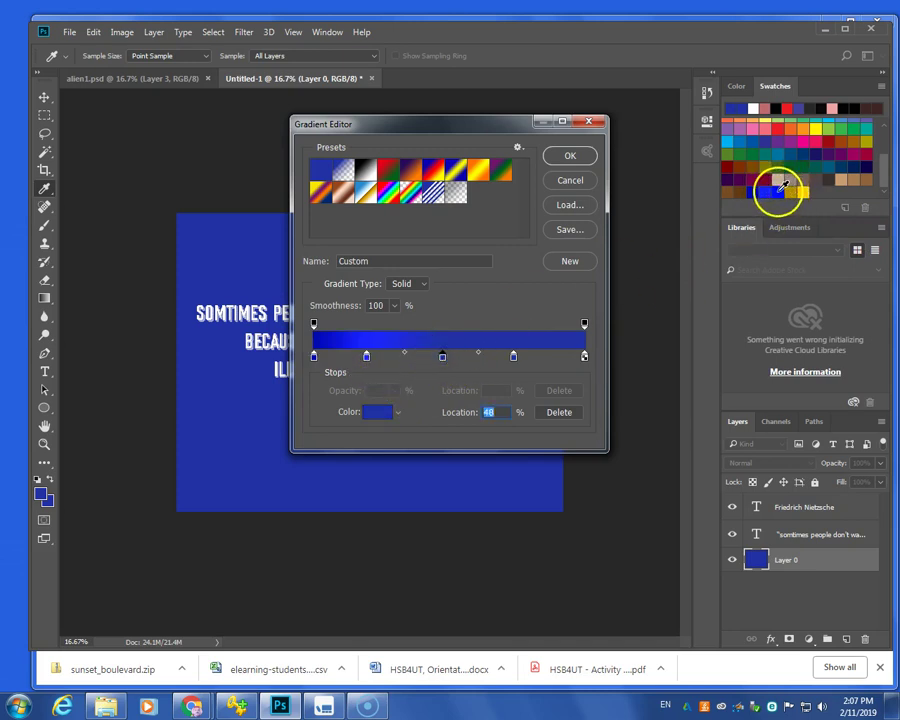
- Color the gradient stop at 74% with the dark gold theme swatch and the one at 100% with the yellow swatch
left_click(514, 356)
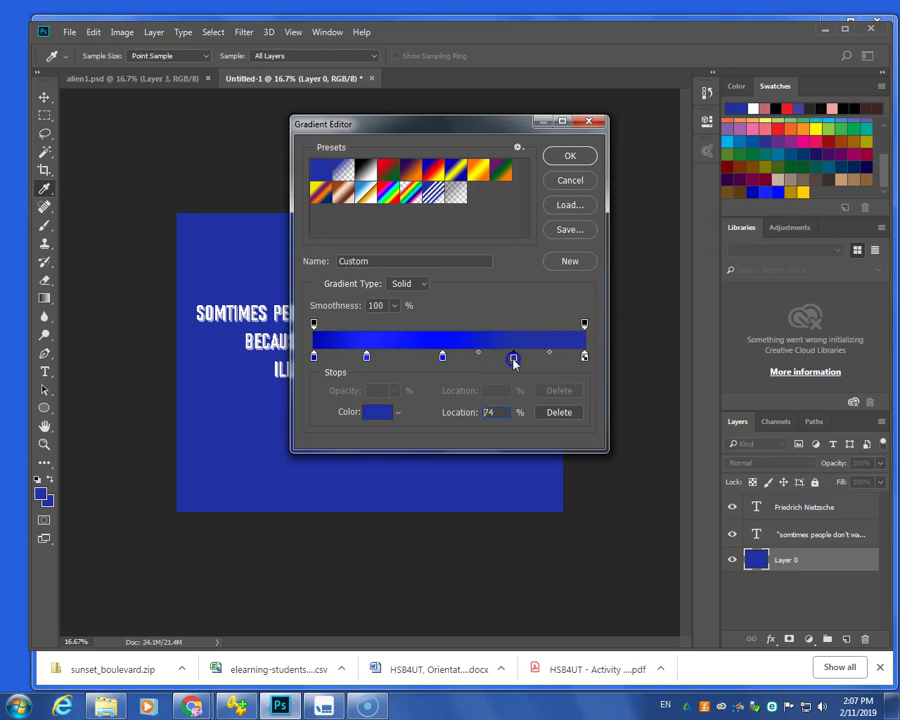
left_click(797, 190)
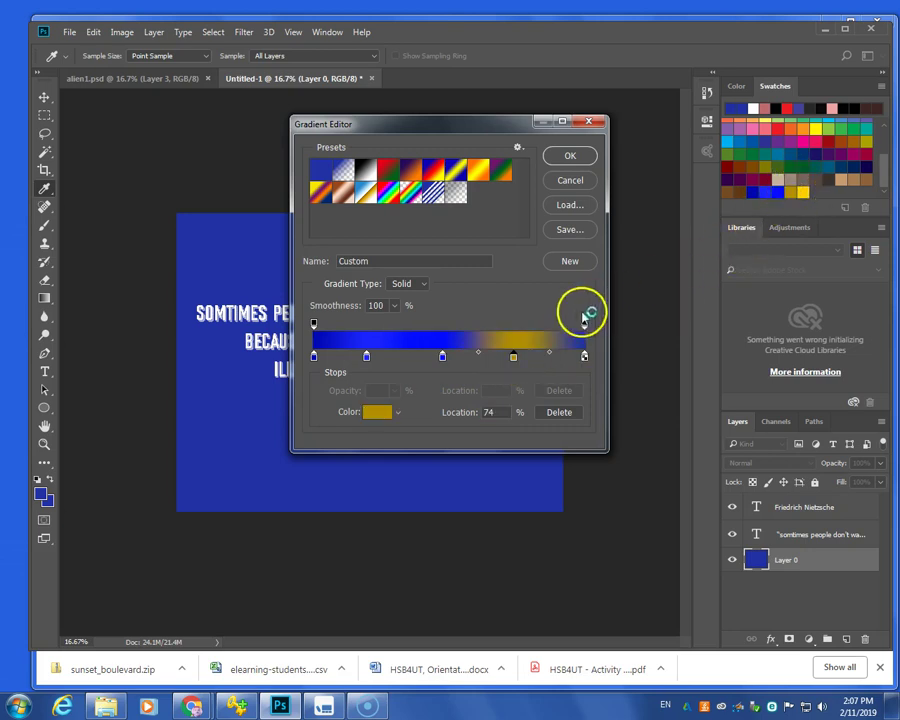
left_click(585, 356)
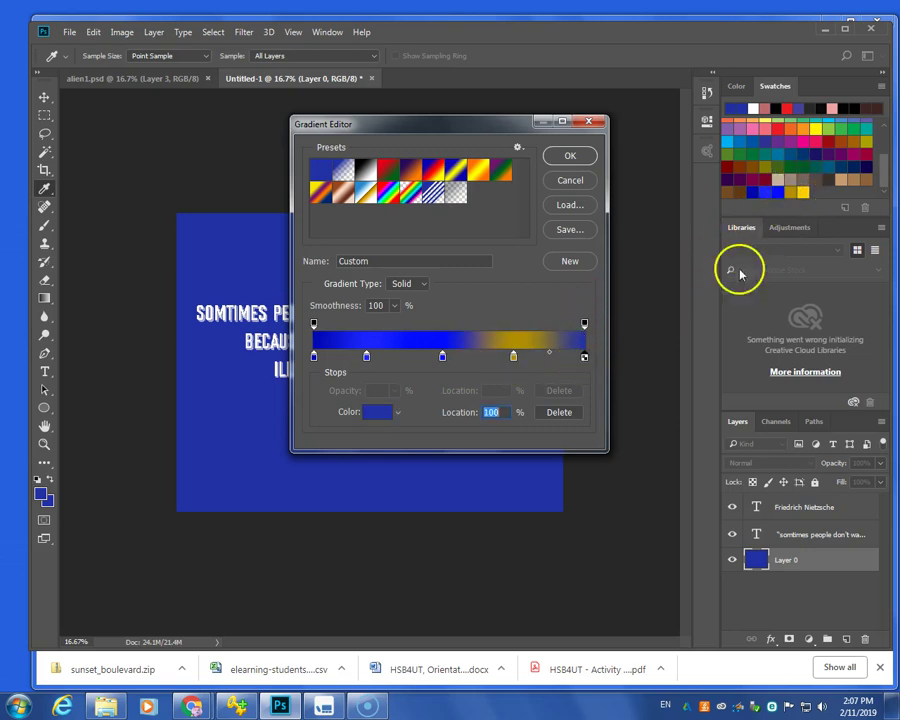
left_click(798, 190)
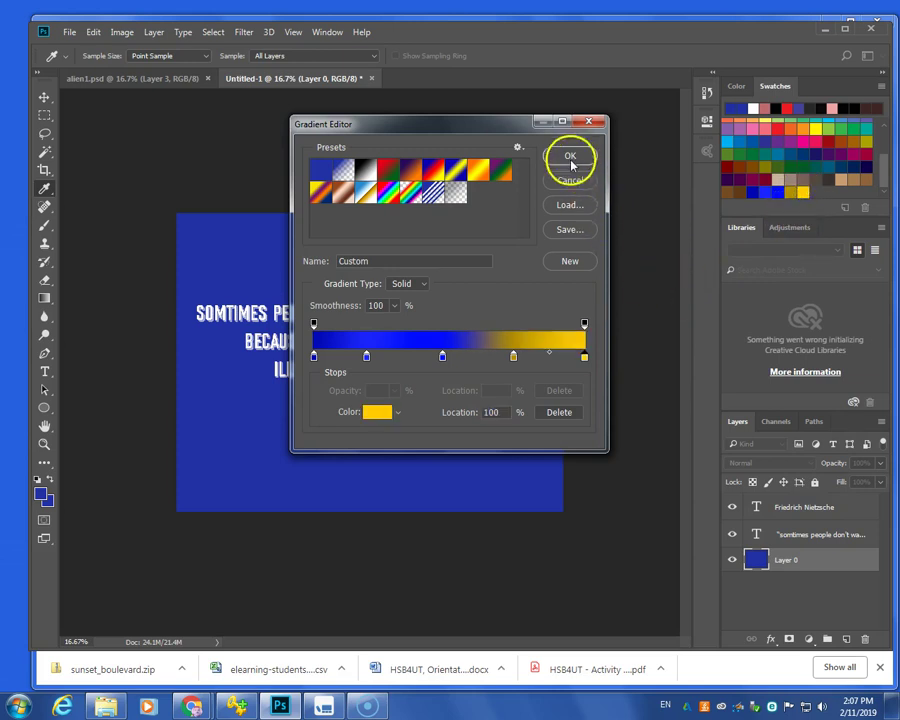
- Save the blue-to-yellow gradient as a new Custom preset and make it the active gradient
left_click(428, 261)
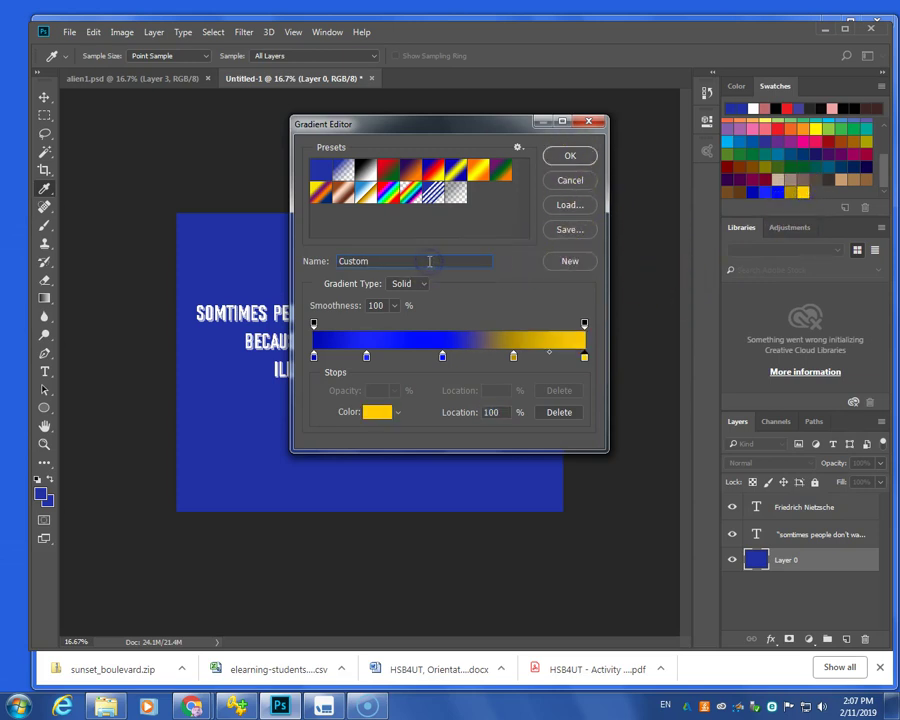
left_click(558, 258)
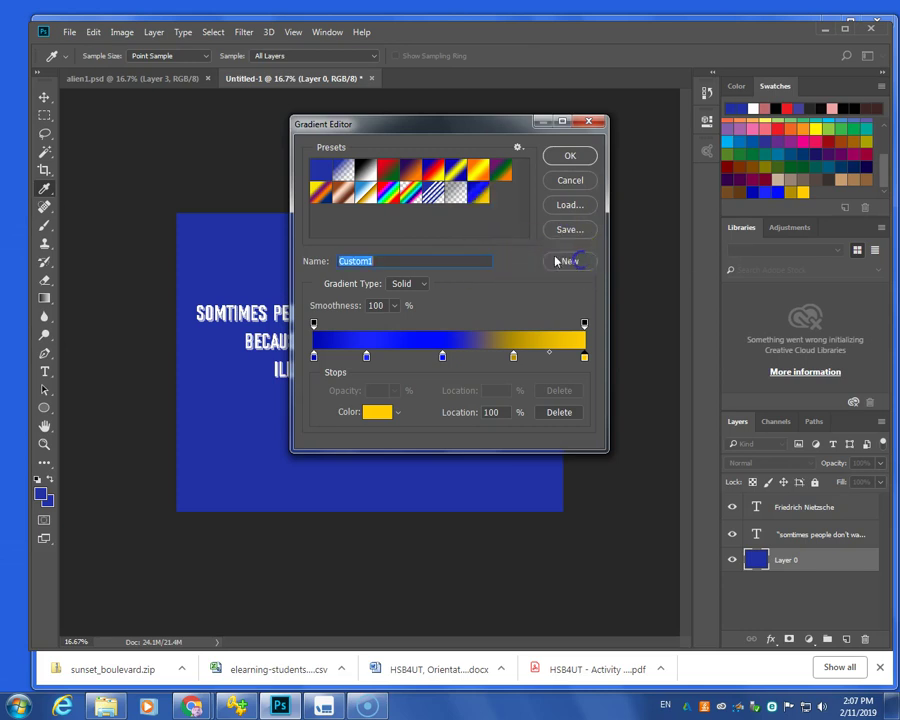
left_click(480, 195)
left_click(571, 157)
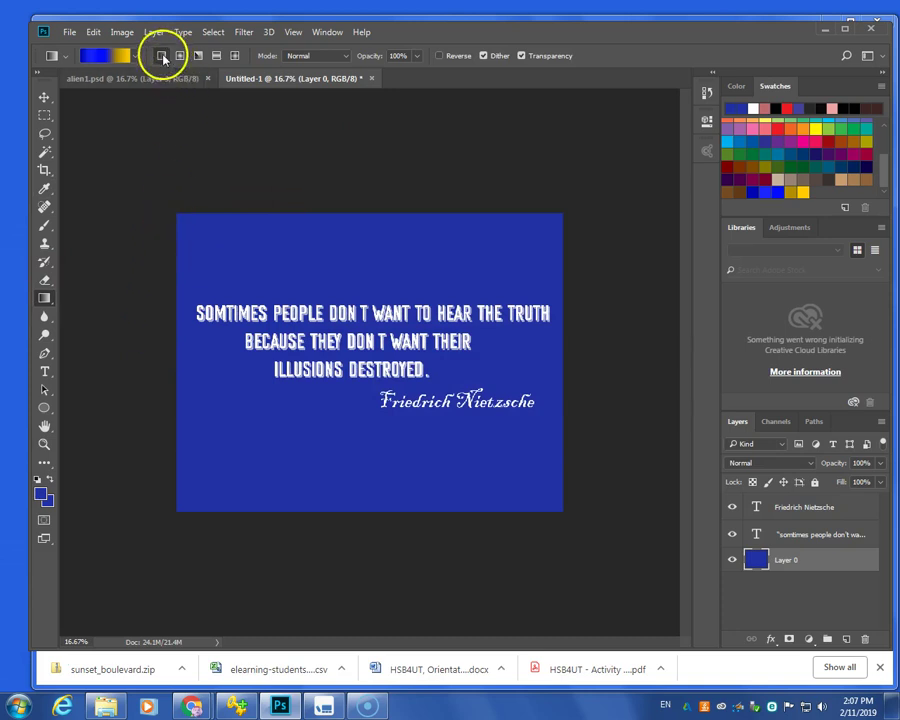
- Try the custom gradient on Layer 0 in the Linear, Radial and Angle styles
left_click_drag(159, 349, 622, 353)
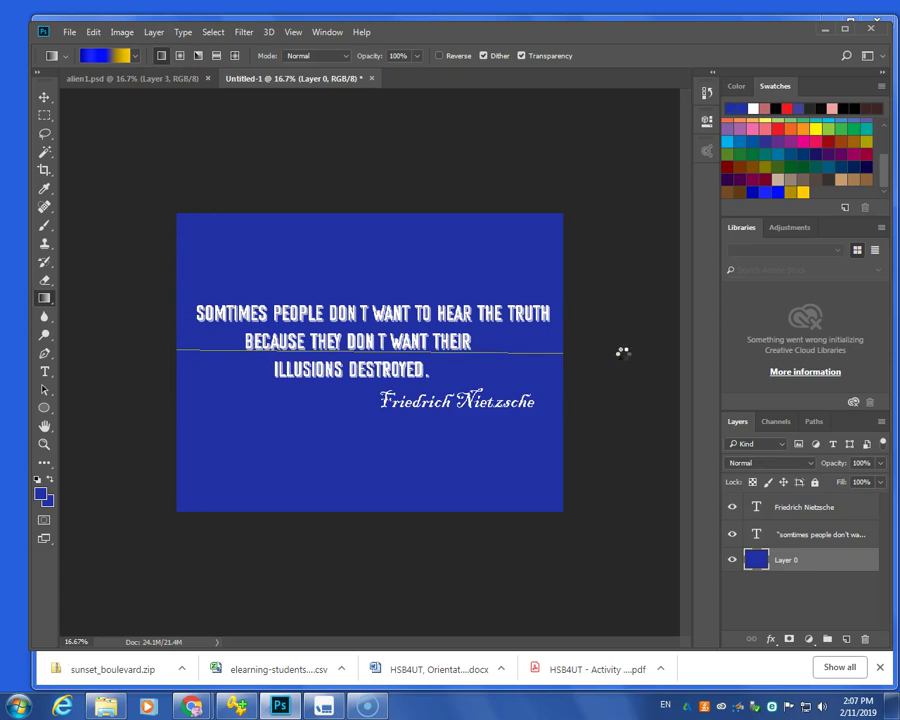
left_click_drag(623, 352, 622, 353)
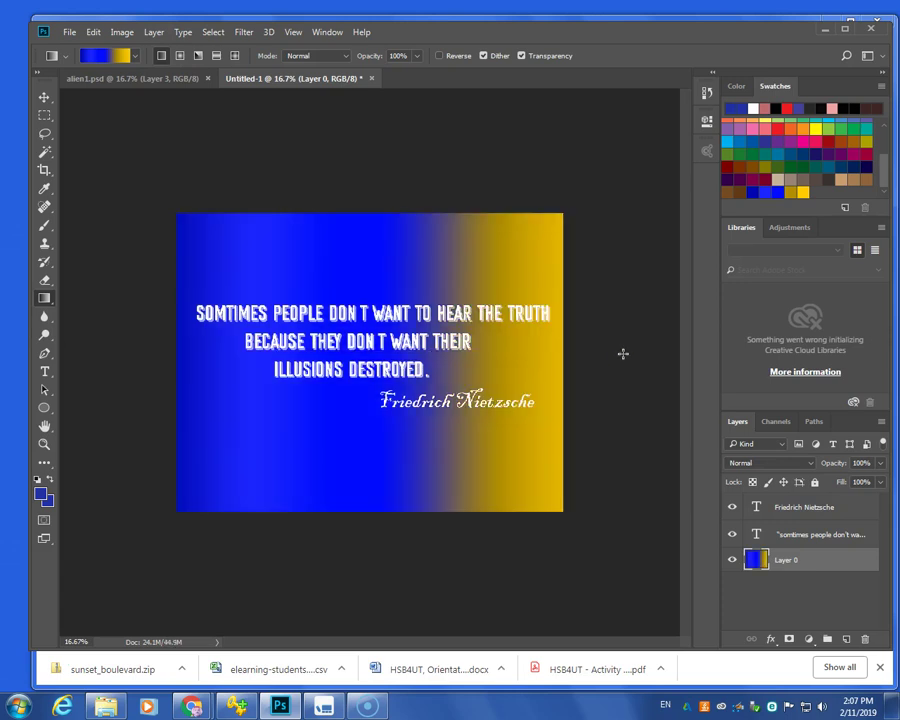
left_click(612, 353)
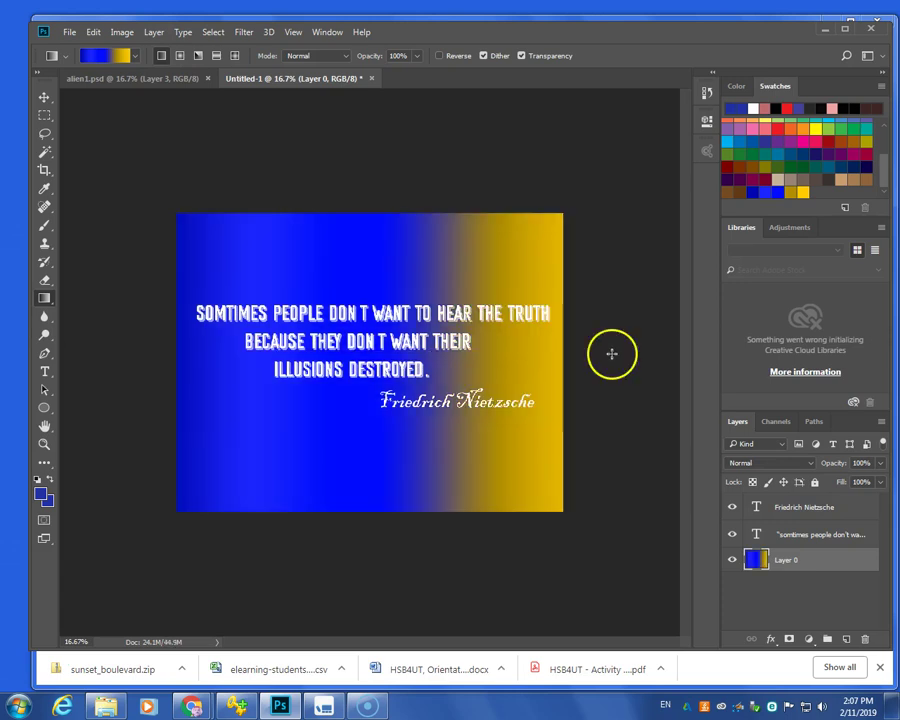
left_click(180, 55)
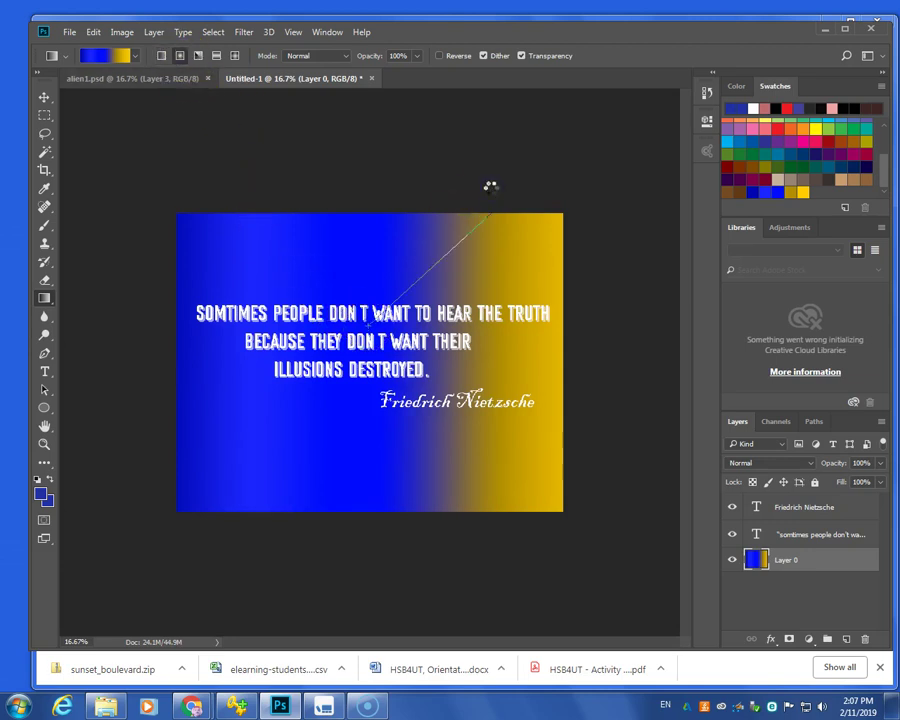
left_click_drag(492, 187, 491, 188)
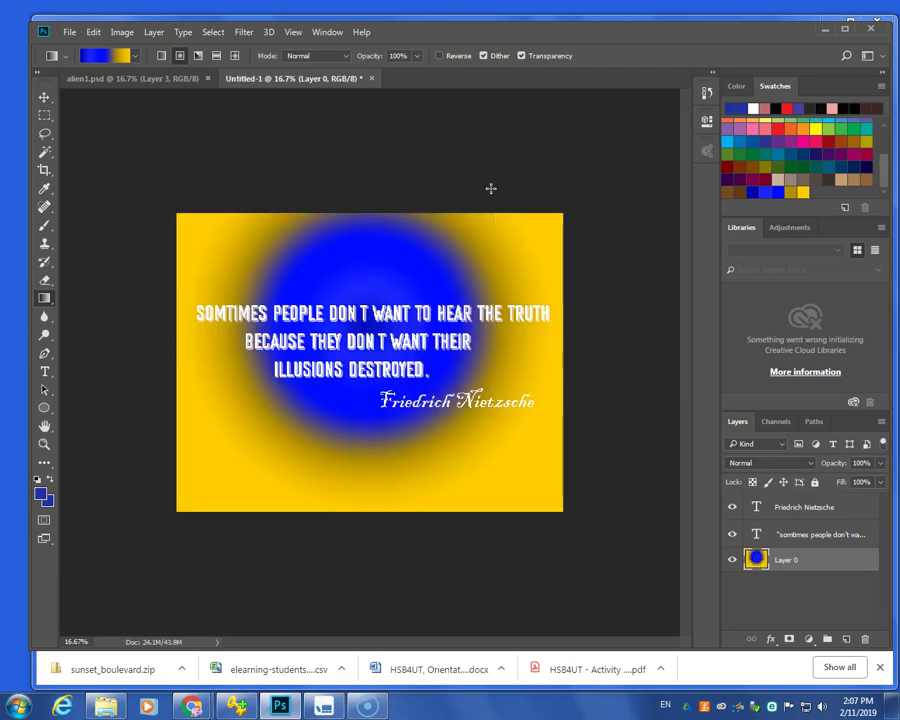
left_click(198, 56)
left_click_drag(396, 426, 402, 521)
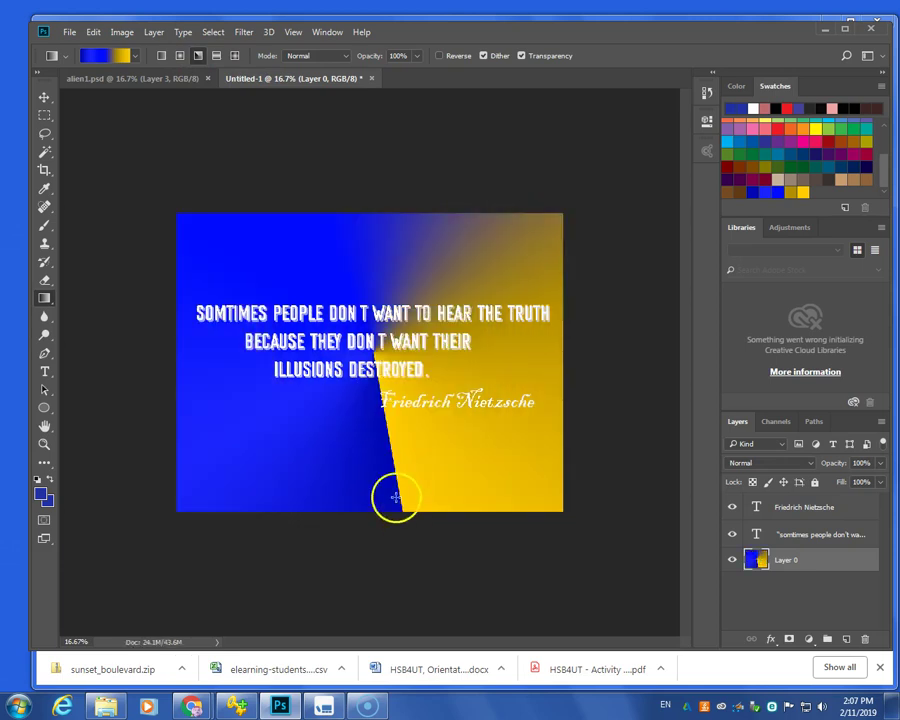
- Fill Layer 0 with the custom gradient in the Reflected style, running diagonally from near the middle toward the upper right
left_click(214, 55)
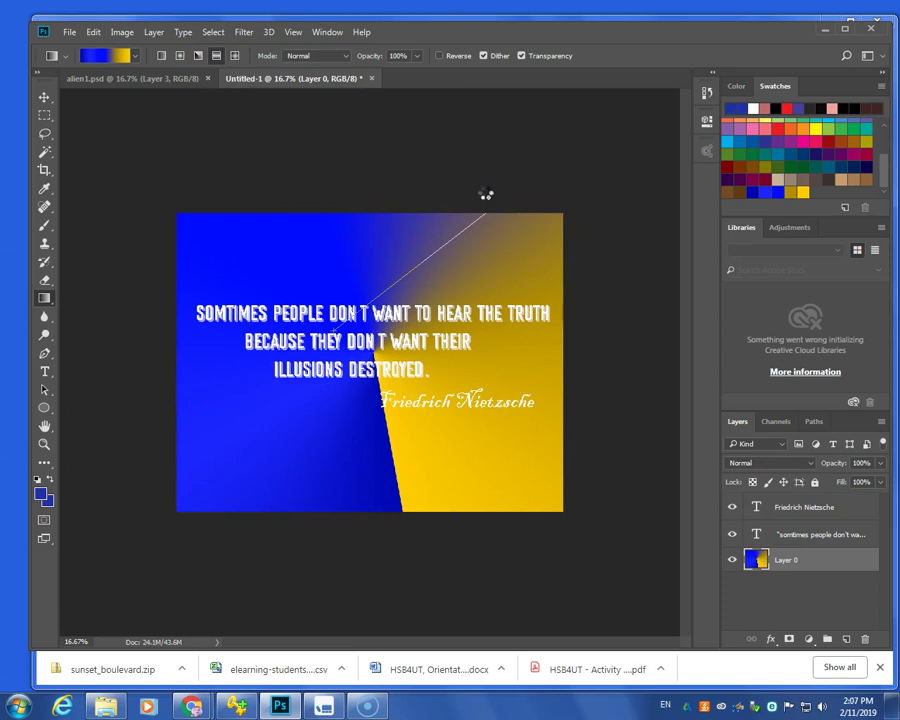
left_click_drag(486, 195, 485, 193)
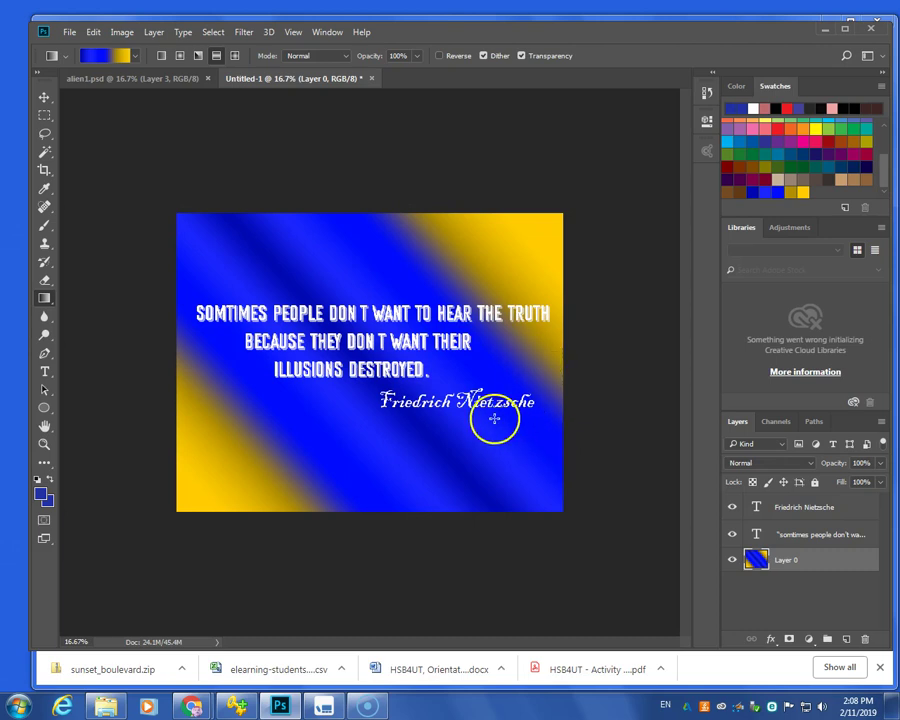
key("ctrl+plus")
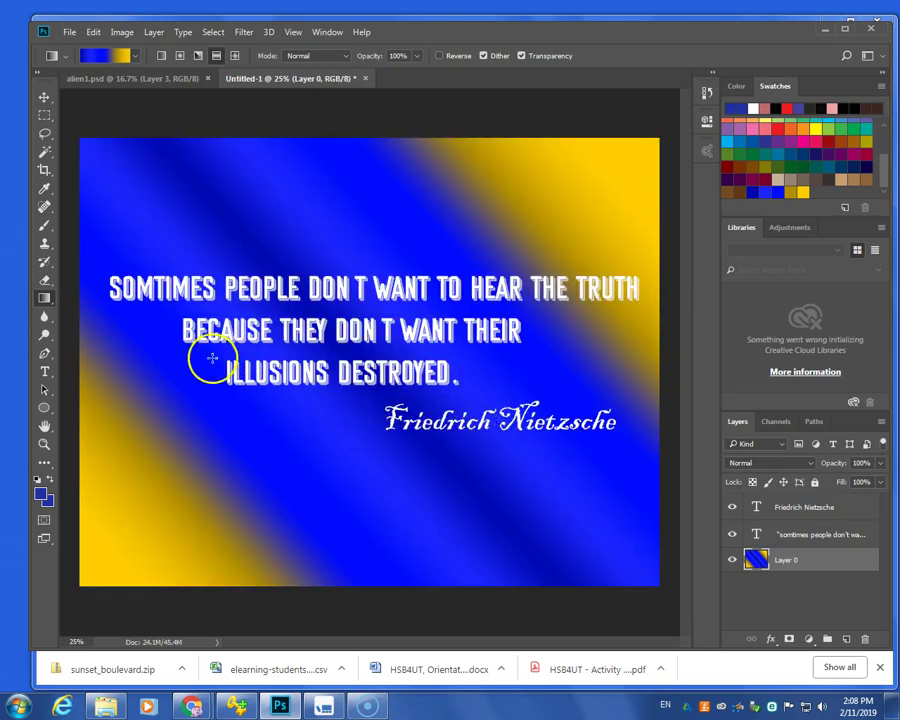
- Add a Stroke layer effect to the quote text layer, keeping the quote in view beside its settings
left_click(799, 542)
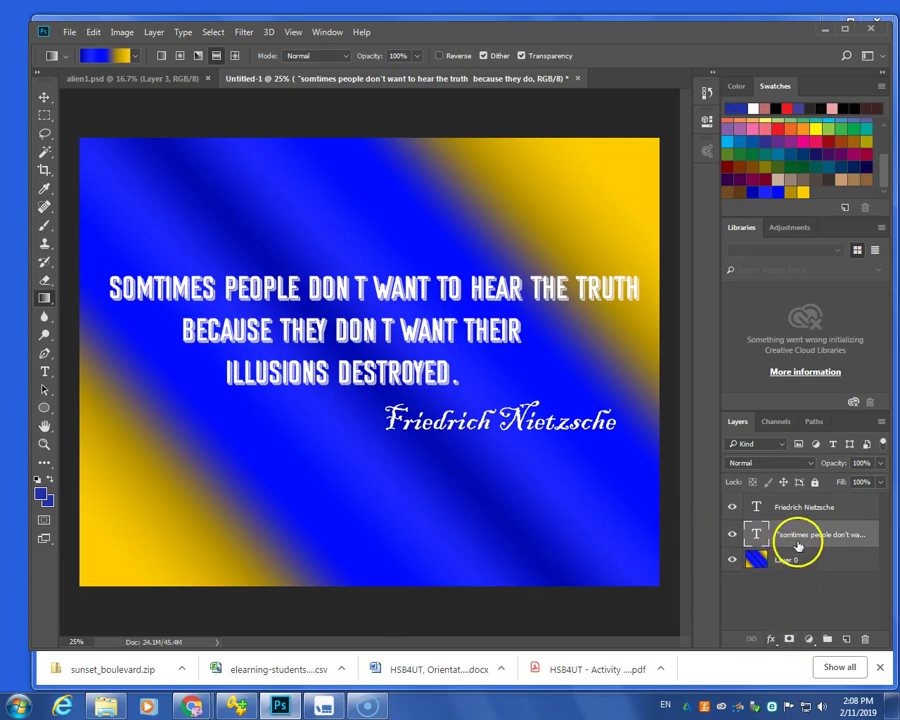
left_click(789, 638)
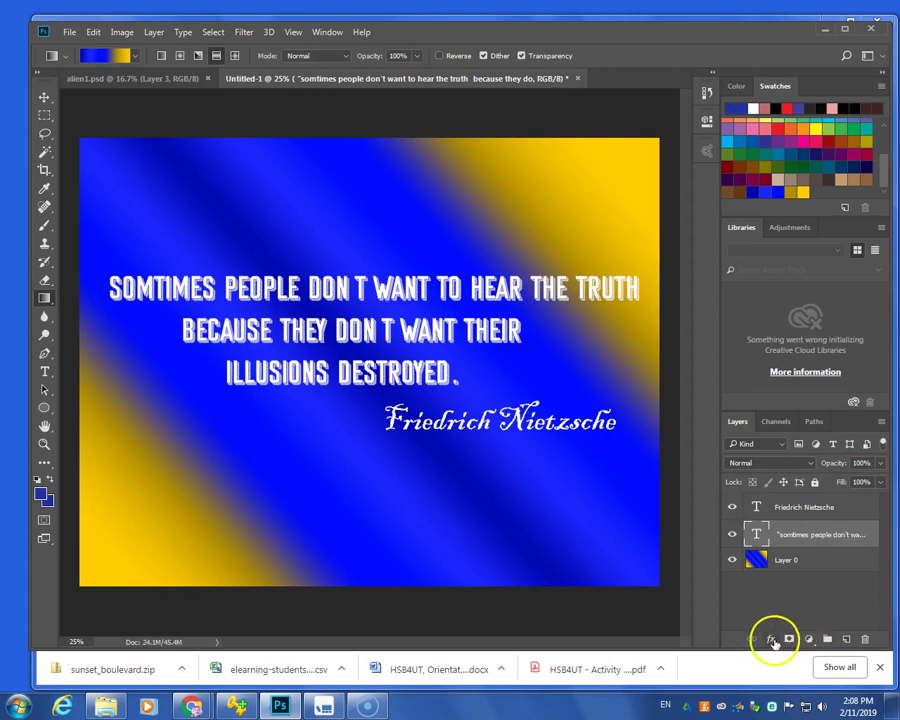
left_click(772, 640)
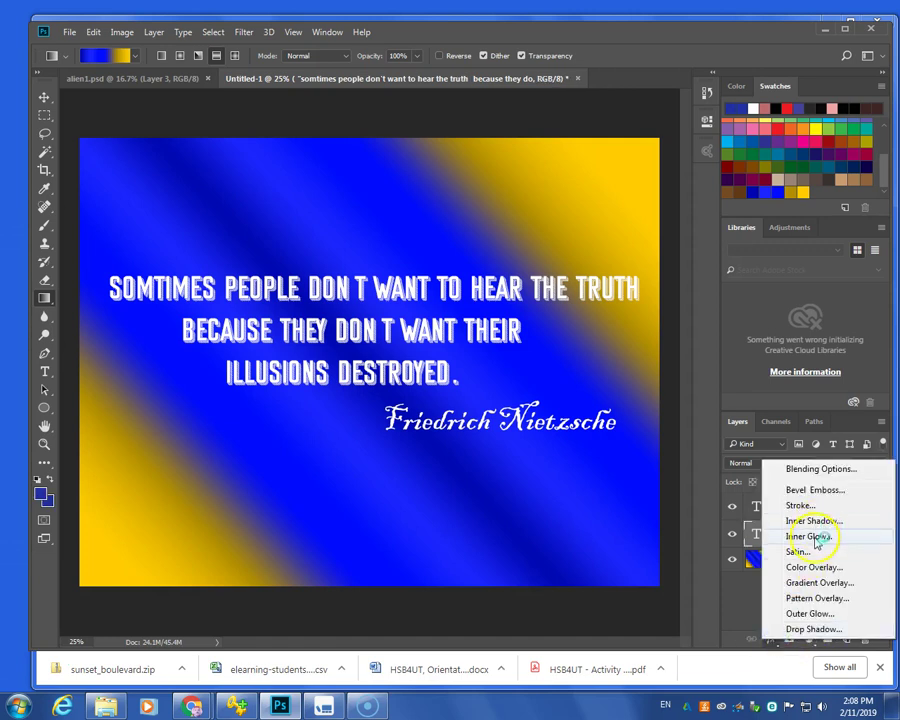
left_click(816, 506)
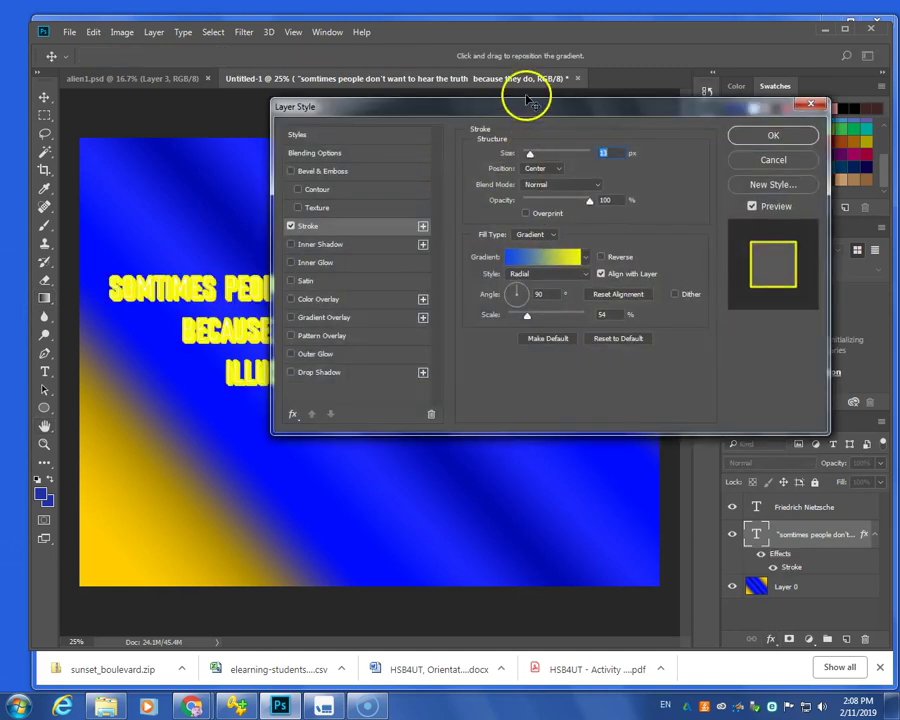
left_click_drag(531, 112, 641, 117)
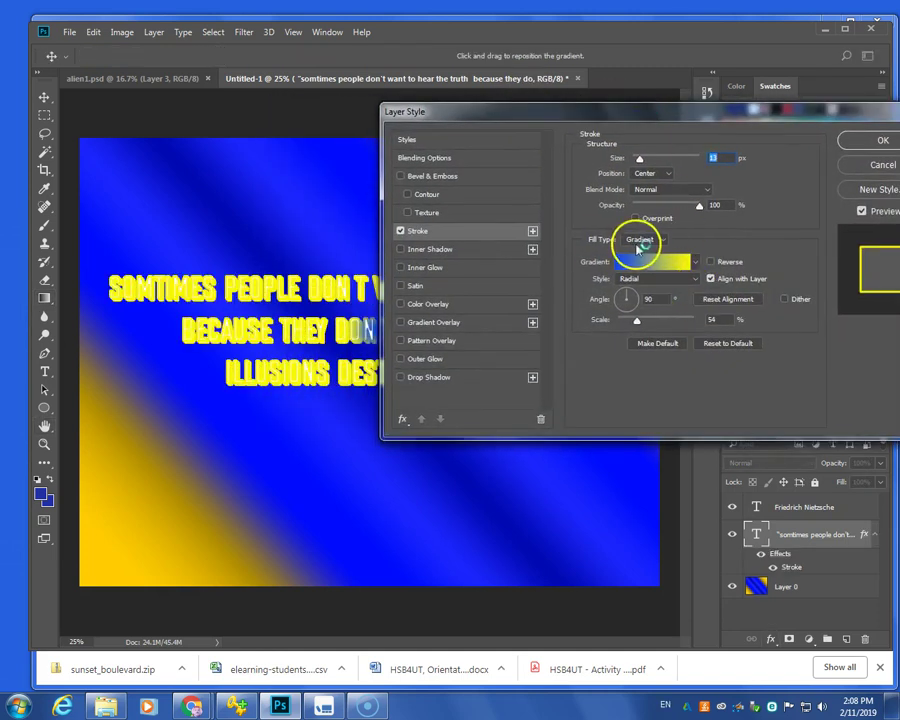
- Set the quote's stroke to a solid near-black color (14140b) with a size of 6 px
left_click(655, 241)
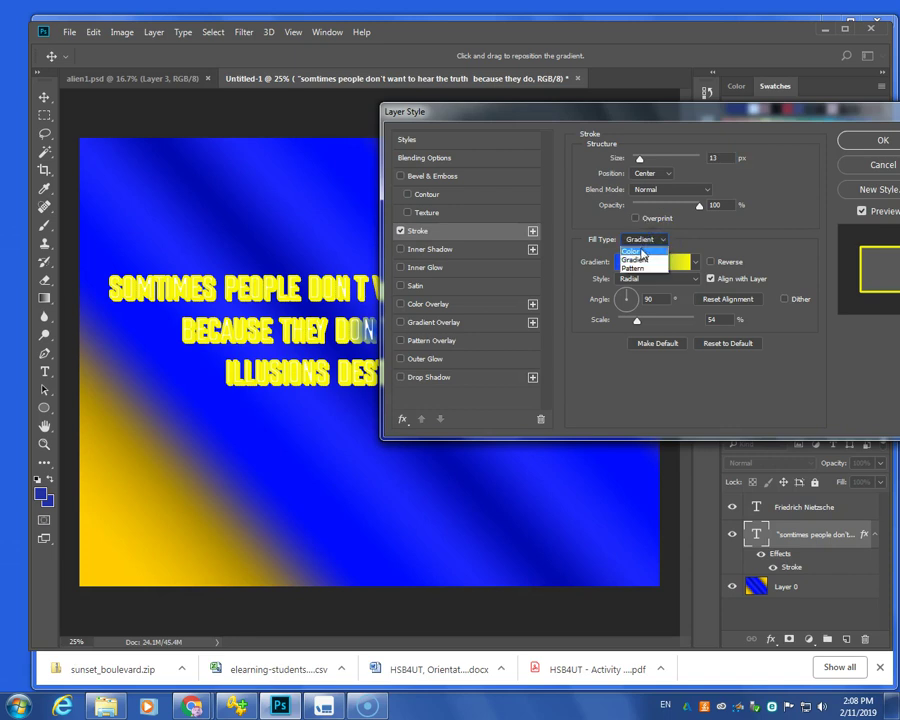
left_click(641, 252)
left_click(616, 262)
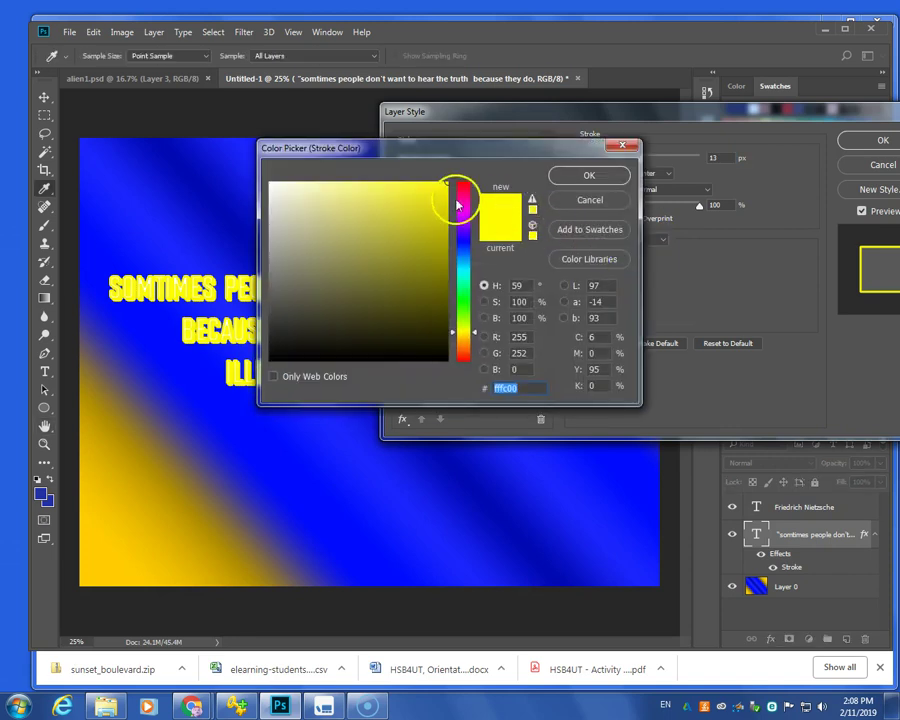
left_click(347, 346)
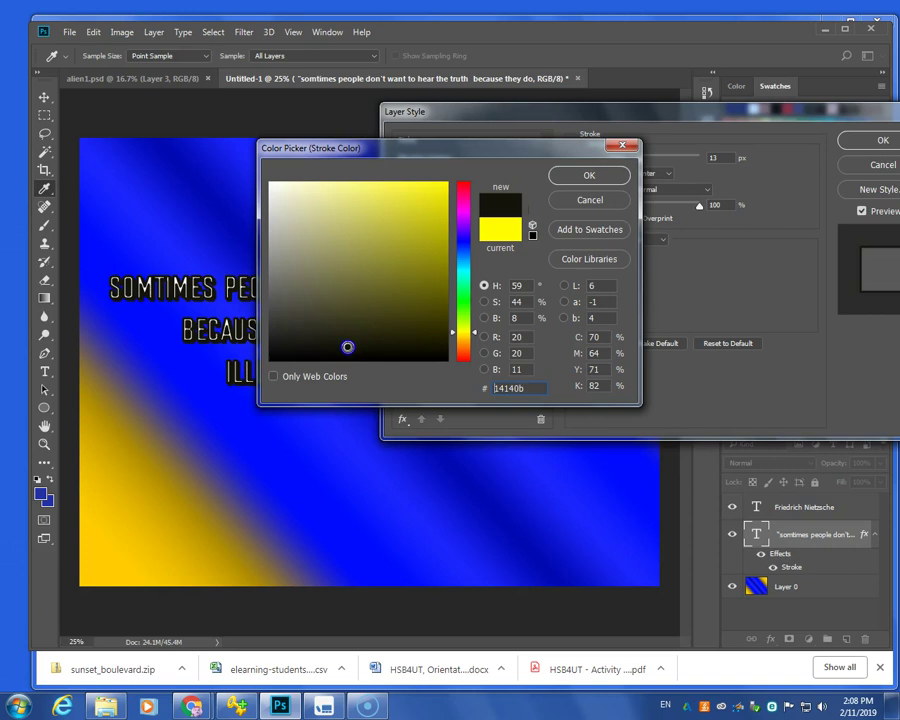
left_click(590, 177)
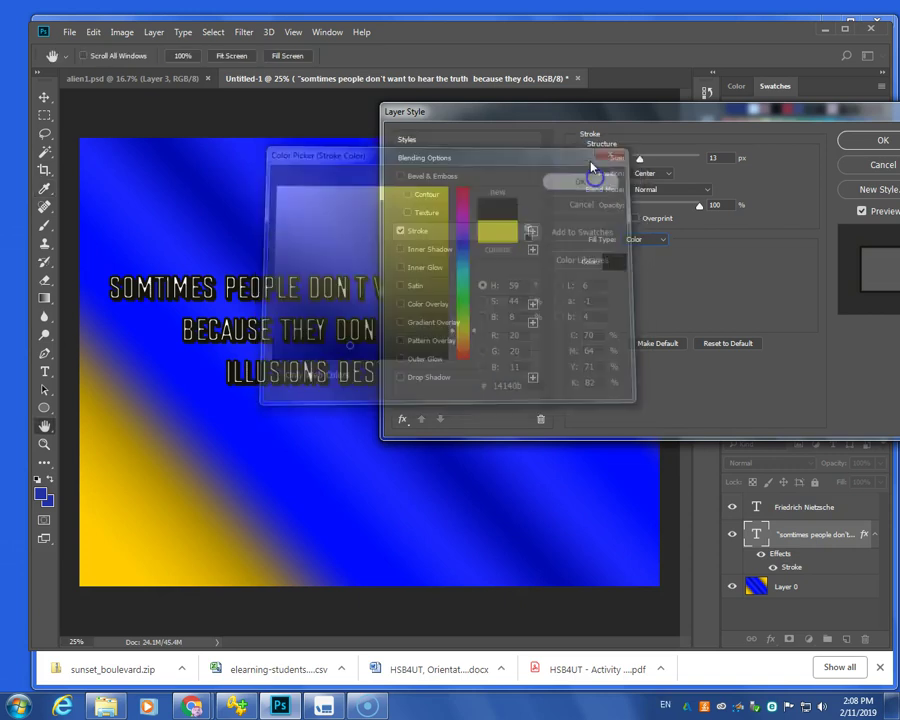
left_click_drag(642, 162, 638, 163)
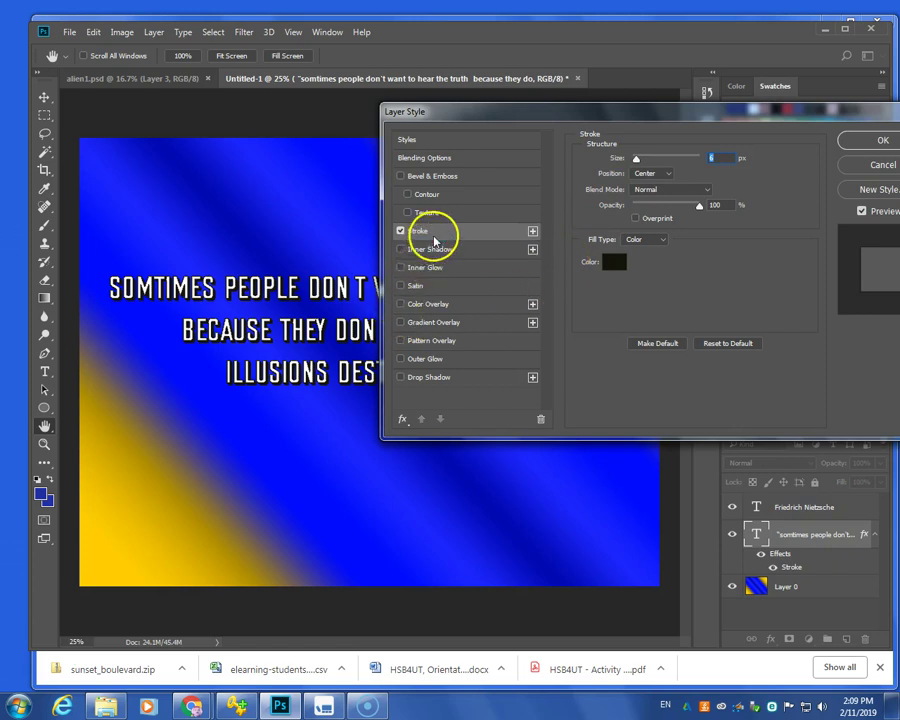
- Try a Bevel & Emboss effect with Contour and Texture on the quote text layer
left_click_drag(620, 110, 707, 186)
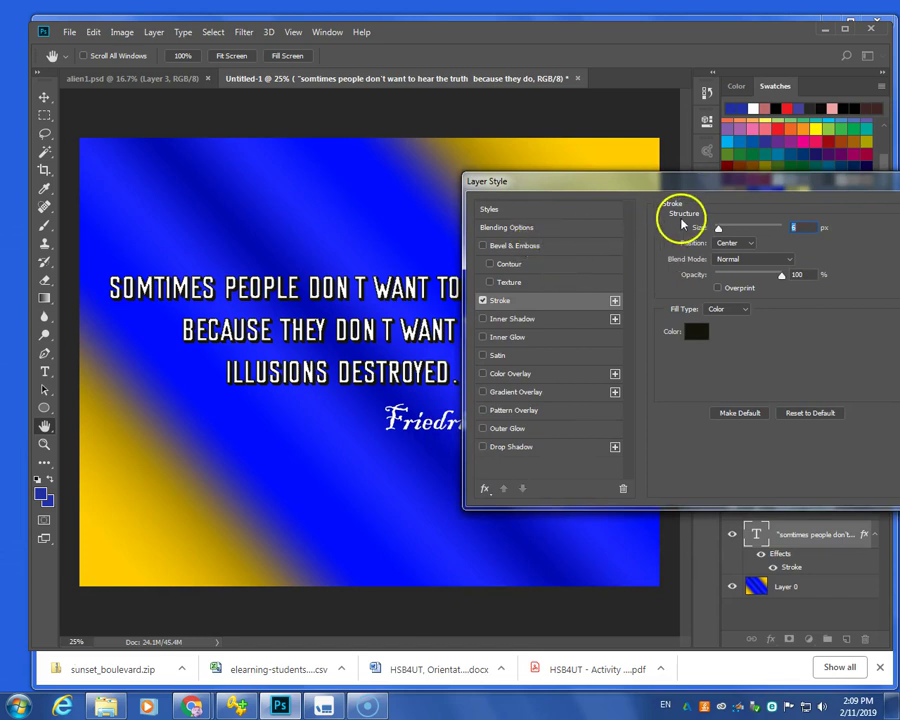
left_click(484, 246)
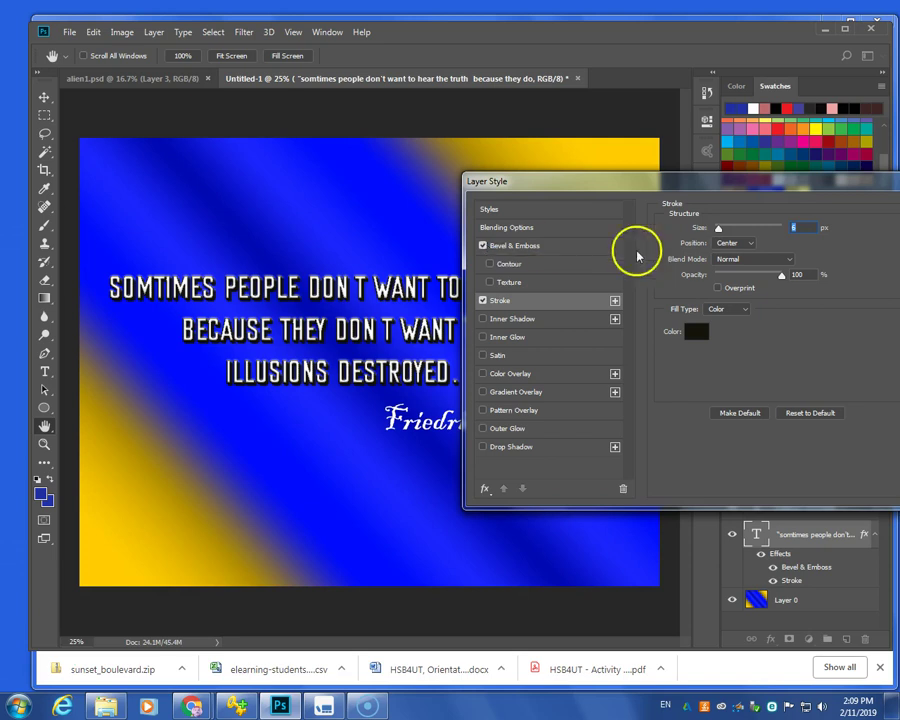
left_click(730, 243)
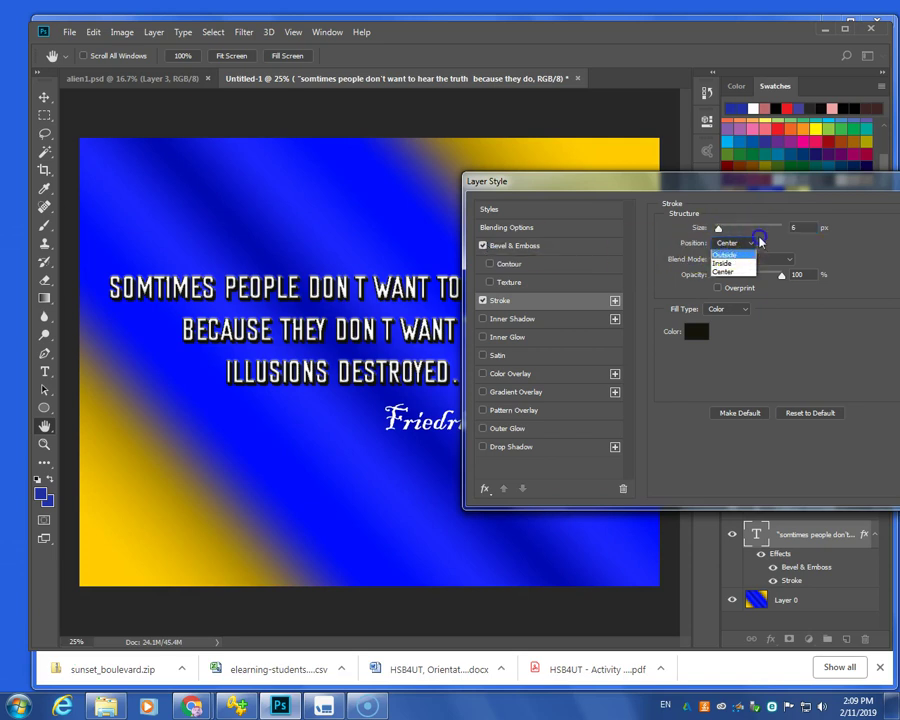
left_click(752, 259)
left_click(754, 259)
left_click(755, 262)
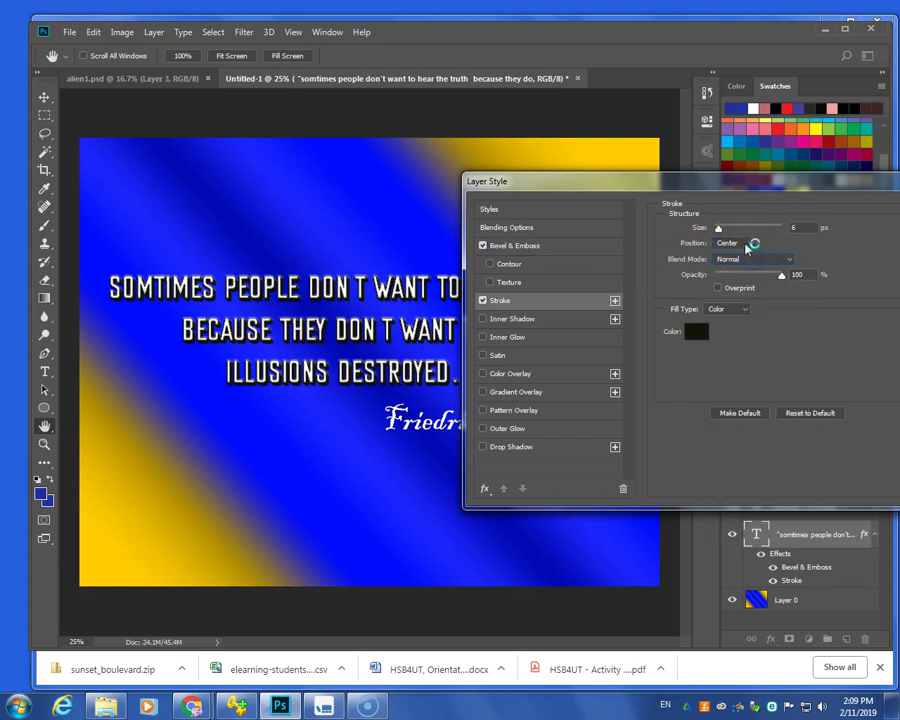
left_click(726, 231)
left_click(545, 262)
left_click(534, 281)
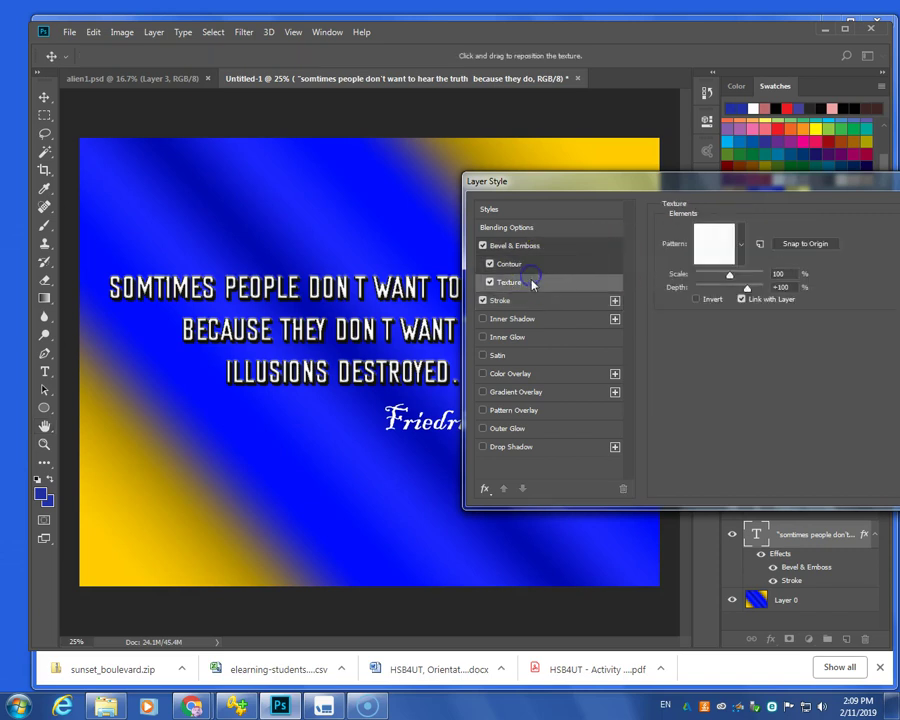
left_click(532, 266)
- Try the Chisel Hard technique and a depth of 511% for the quote's Bevel & Emboss
left_click(522, 248)
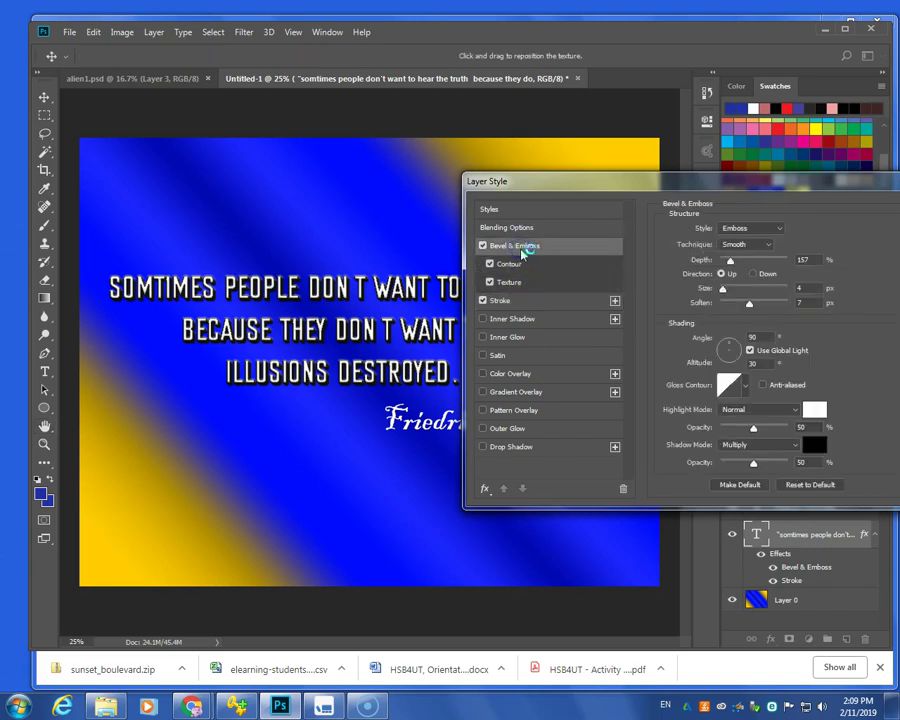
left_click(765, 229)
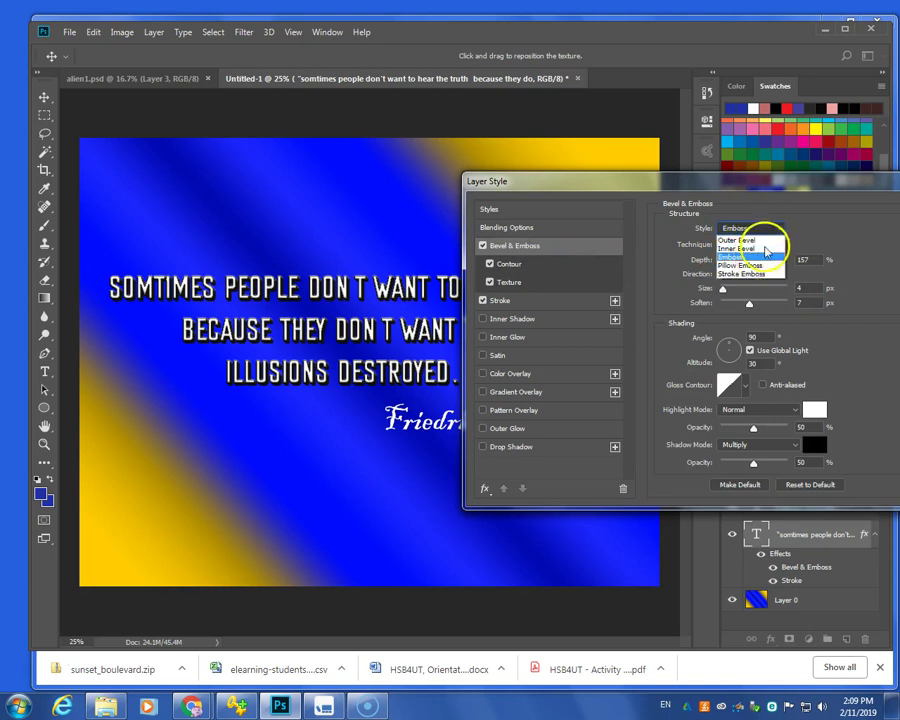
left_click(806, 226)
left_click(747, 246)
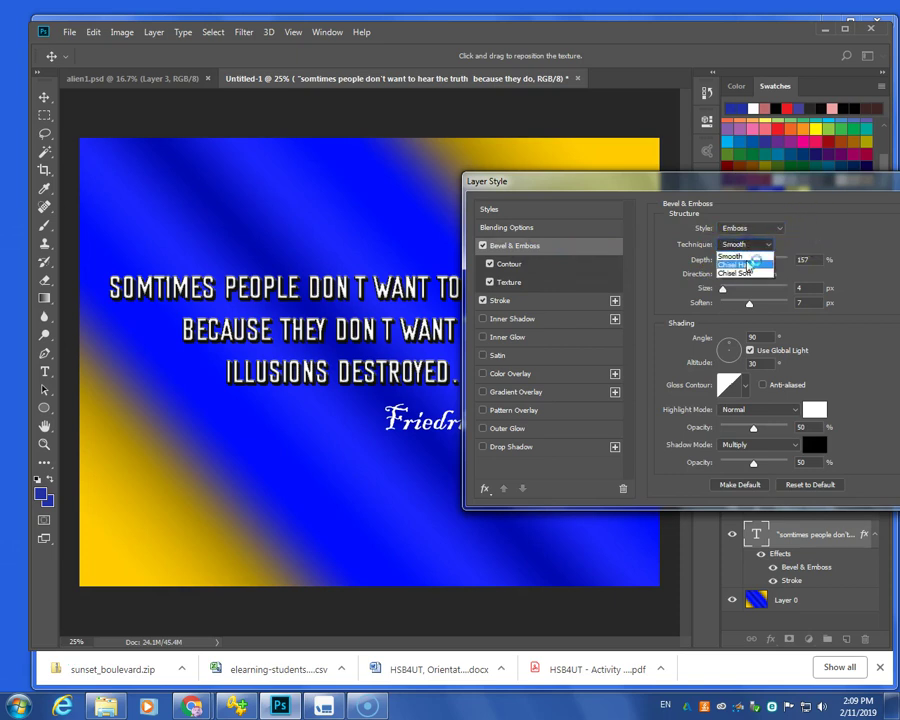
left_click(745, 254)
left_click_drag(730, 260, 753, 262)
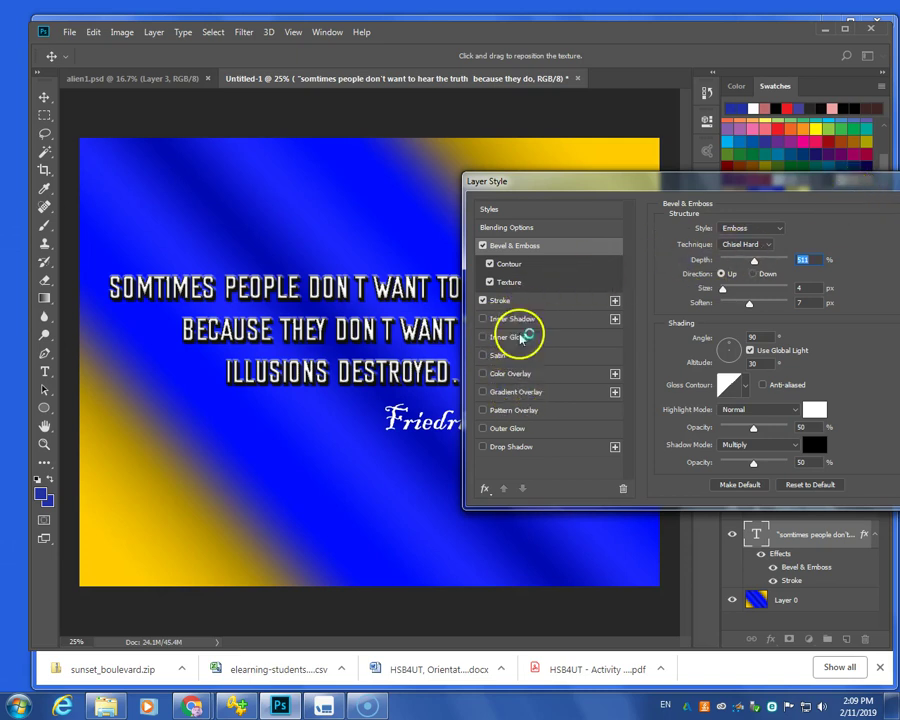
- Try a Drop Shadow on the quote in yellow (ffcd00) sampled from the background's lower-left corner
left_click(520, 448)
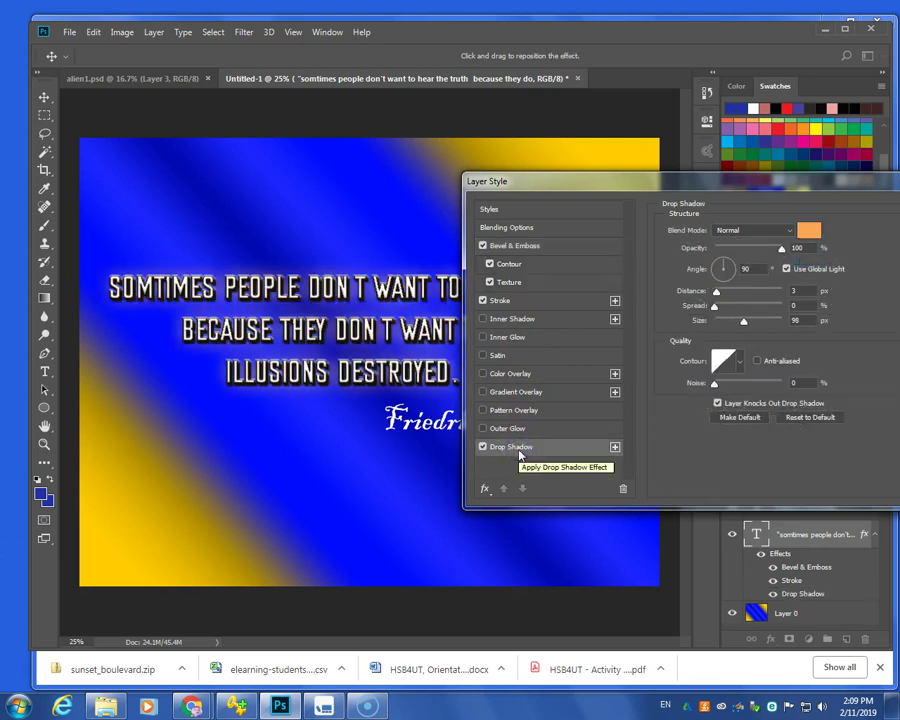
left_click(809, 231)
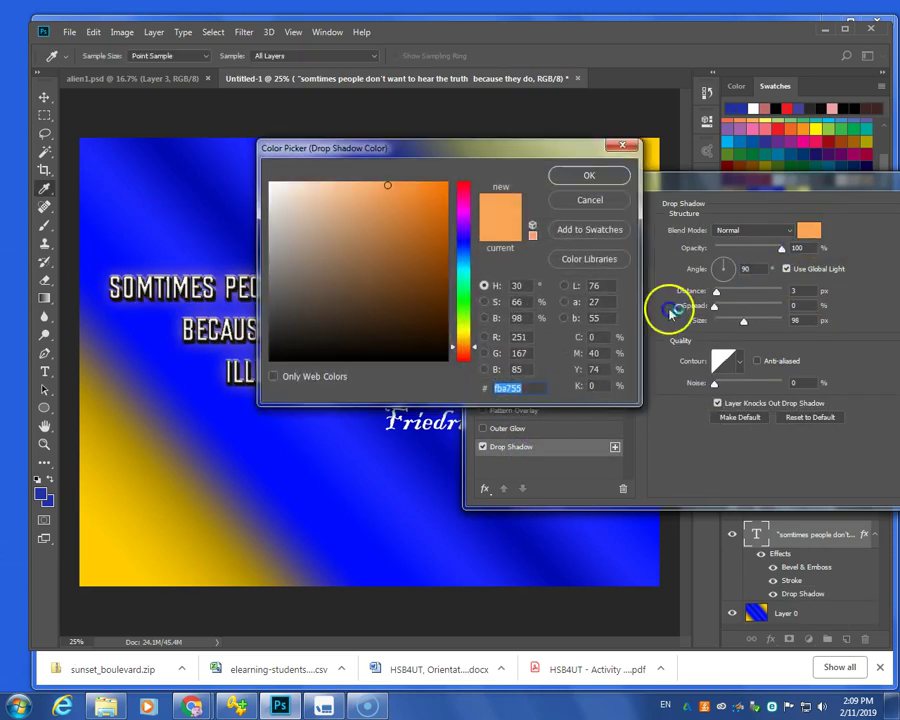
left_click(161, 513)
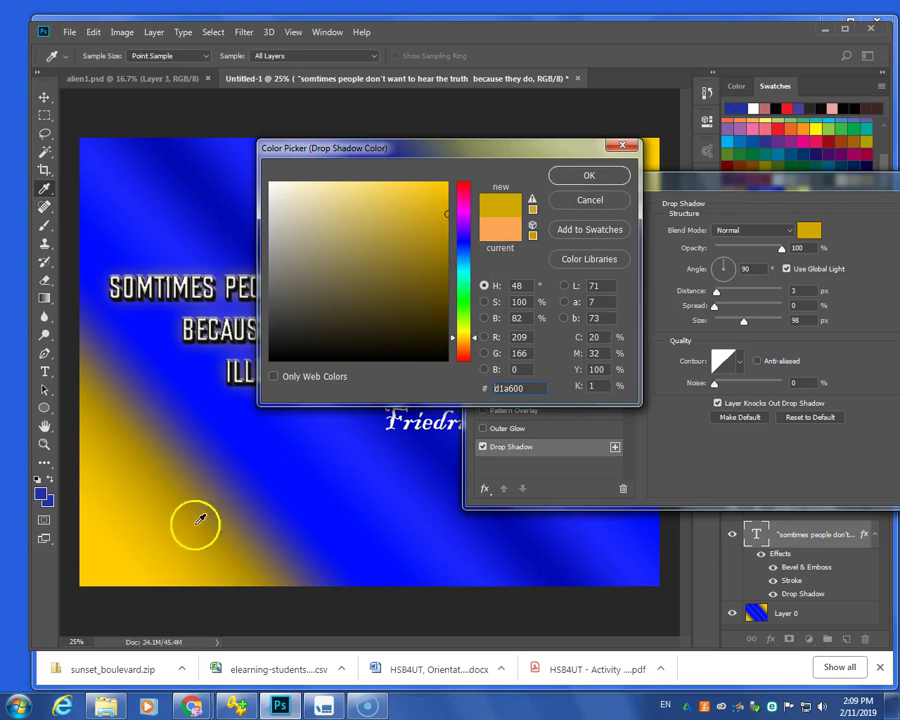
left_click(107, 566)
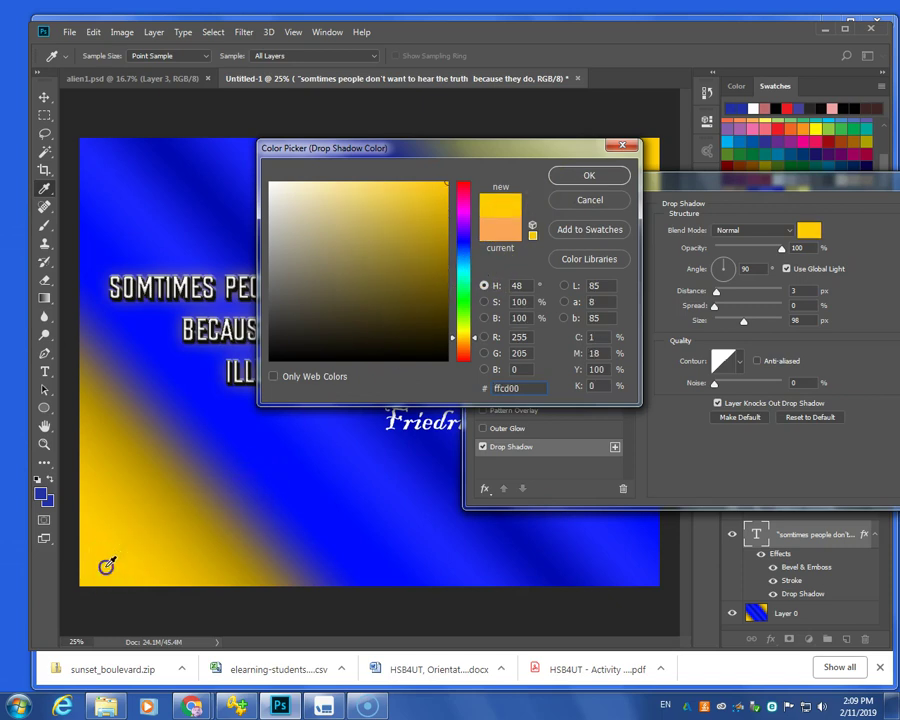
left_click(589, 176)
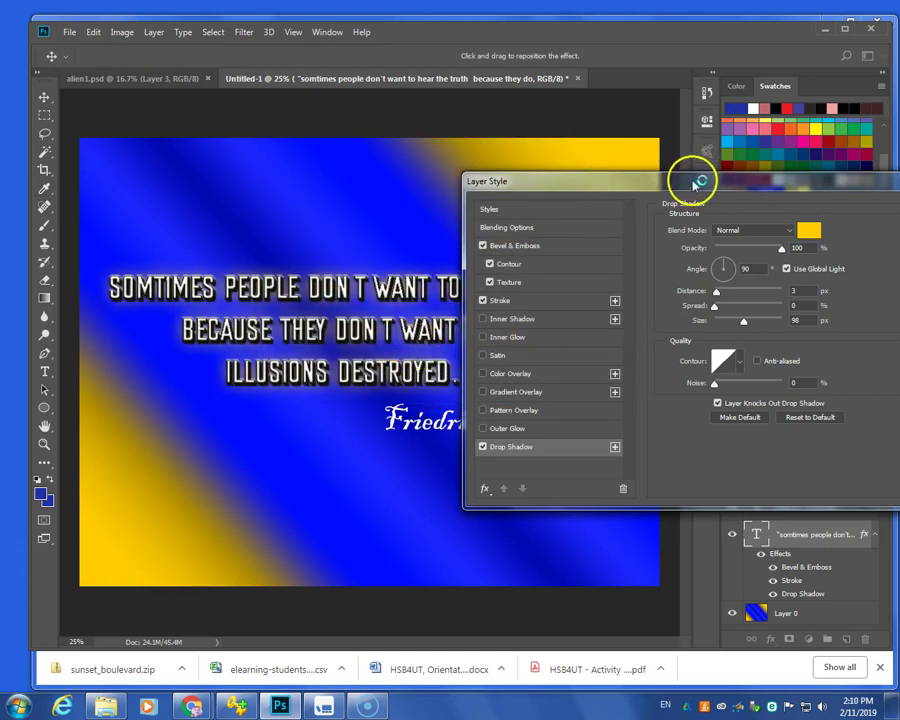
- Close the quote's layer style settings without applying the effects and reselect the quote text layer
left_click_drag(693, 181, 832, 242)
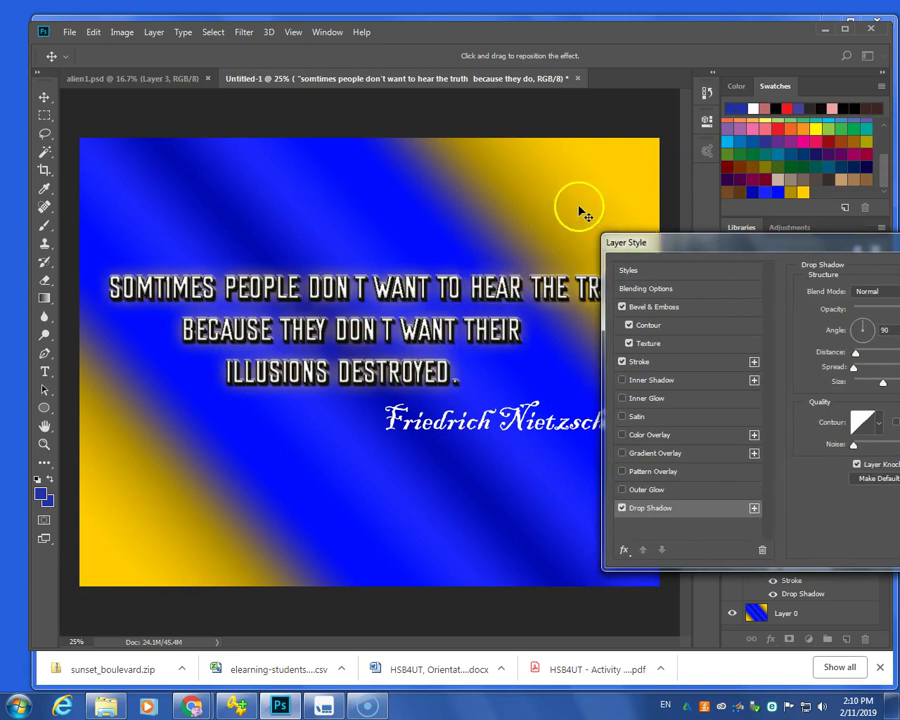
left_click_drag(722, 255, 647, 234)
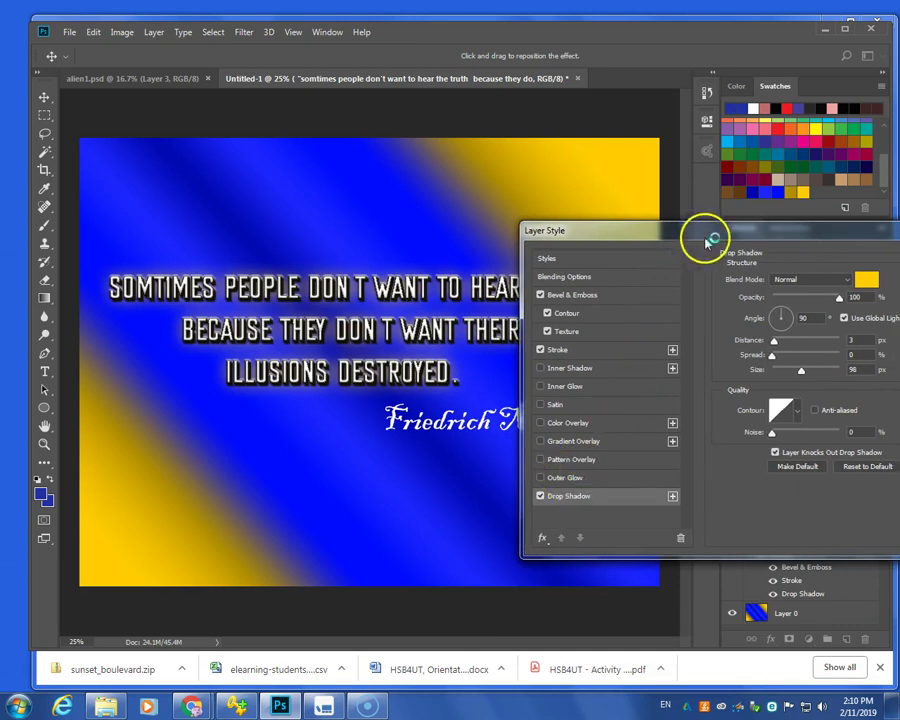
left_click_drag(687, 237, 412, 240)
left_click(783, 232)
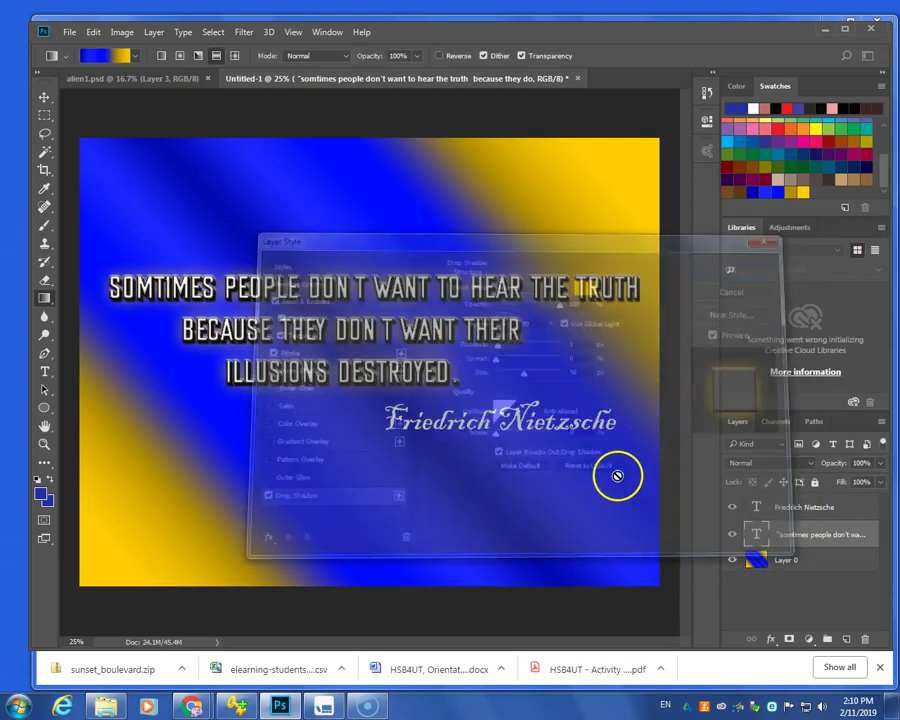
left_click(827, 511)
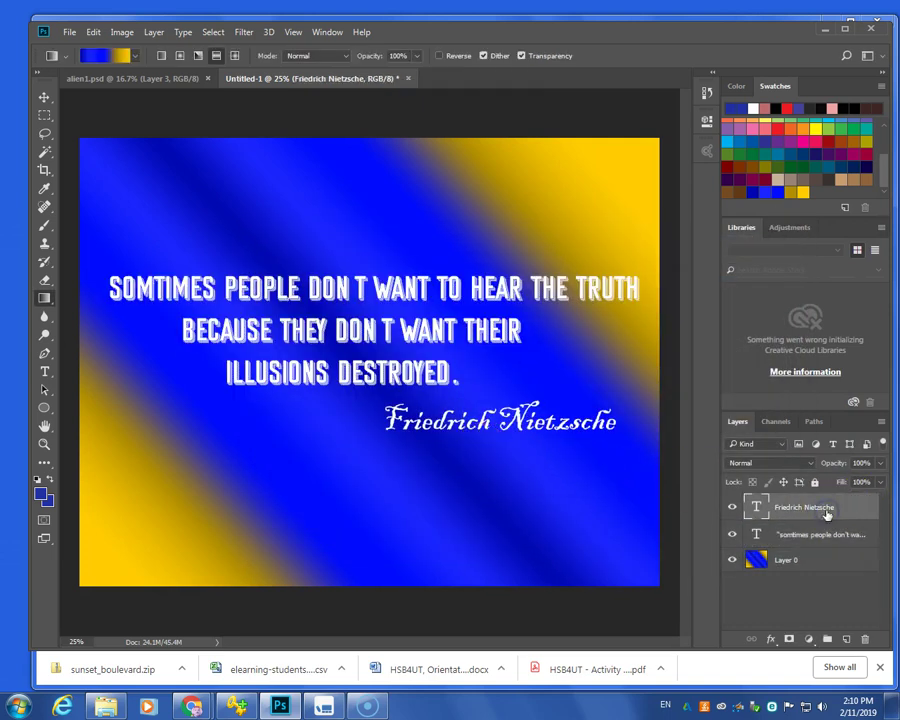
left_click(779, 534)
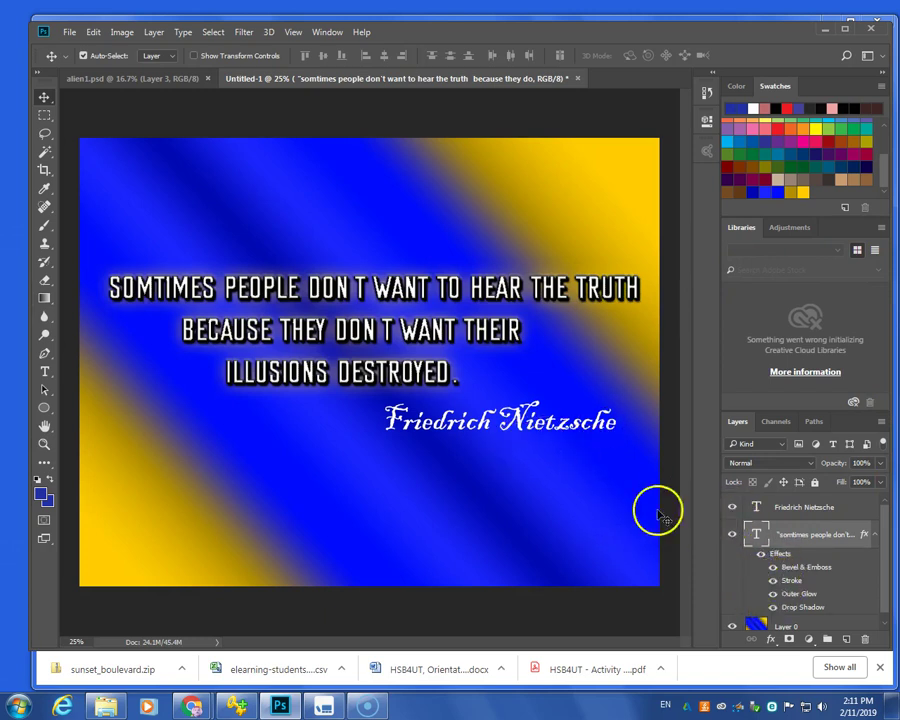
- Add a Stroke layer effect to the Friedrich Nietzsche text layer, keeping the name in view beside its settings
left_click(792, 508)
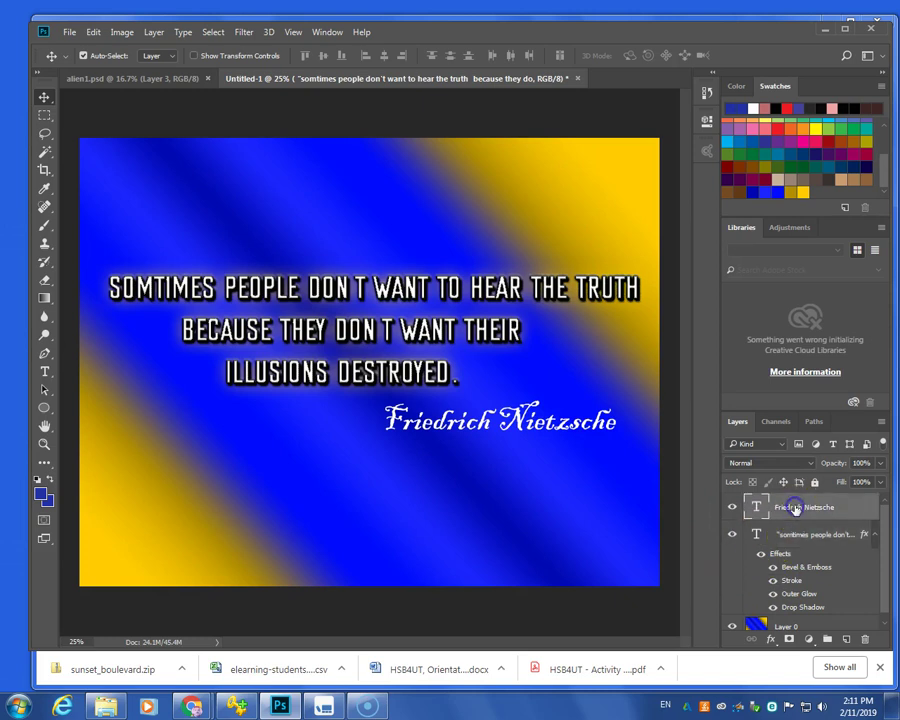
left_click(771, 638)
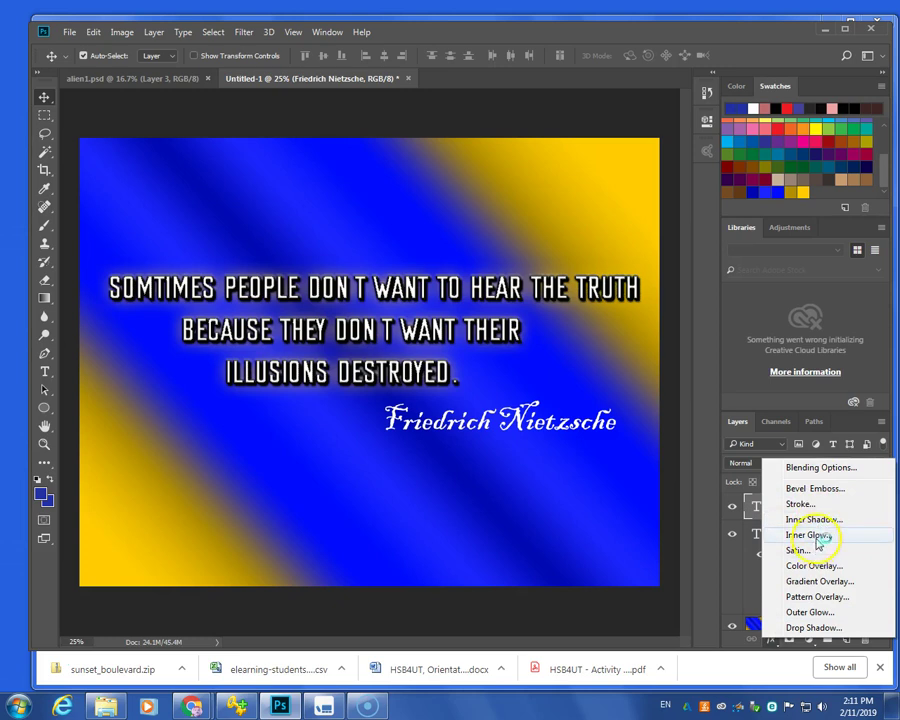
left_click(805, 504)
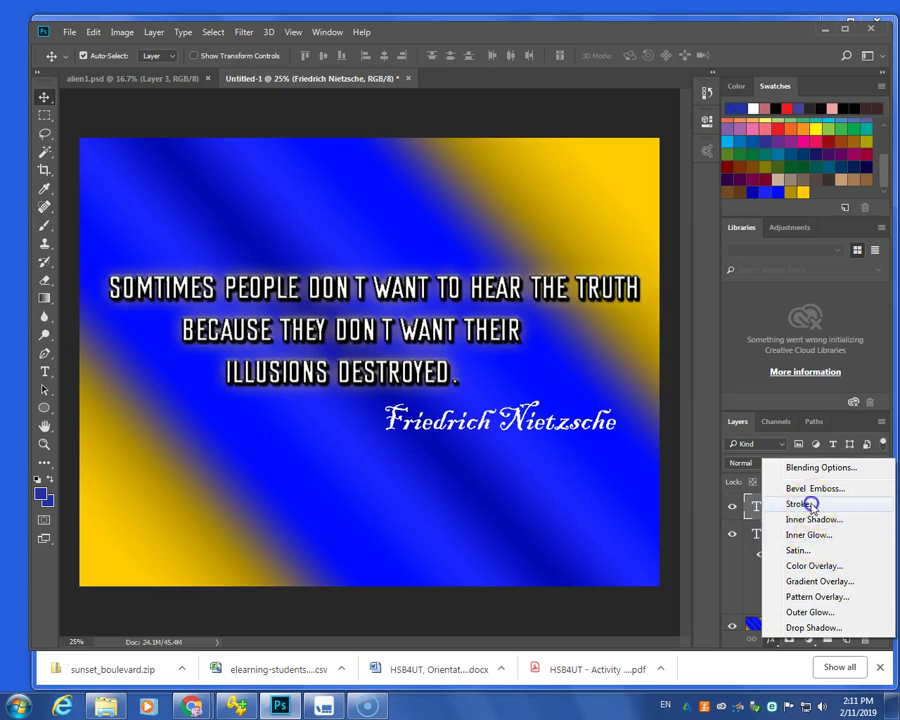
mouse_move(610, 252)
left_mouse_down()
mouse_move(760, 177)
mouse_move(774, 100)
mouse_move(790, 177)
mouse_move(740, 413)
mouse_move(577, 466)
left_mouse_up()
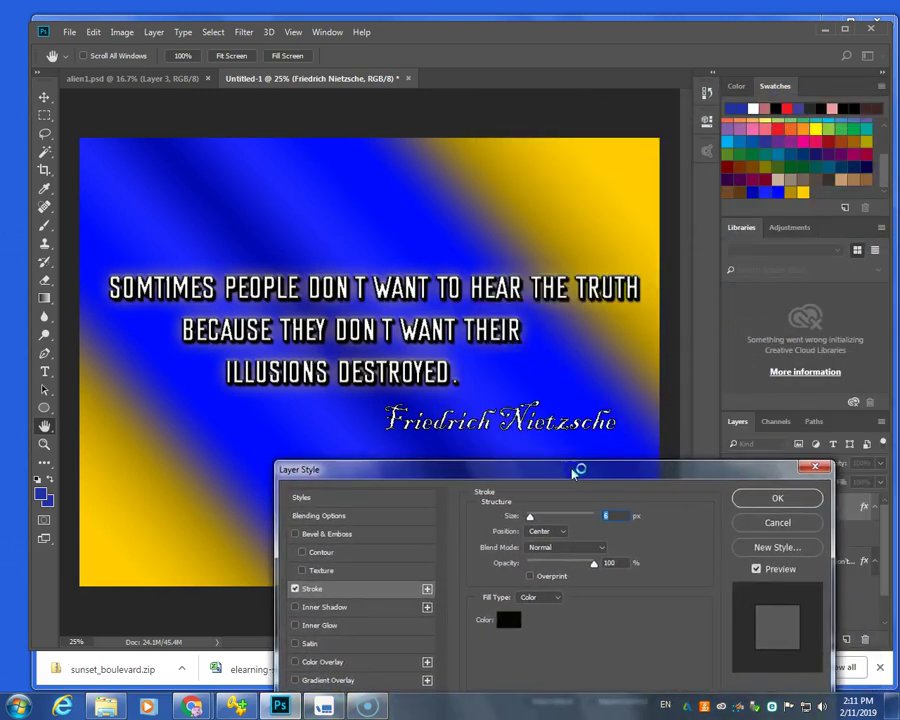
- Try yellow (ffcc00), sampled from the background, as the stroke color of the Friedrich Nietzsche text
left_click(505, 620)
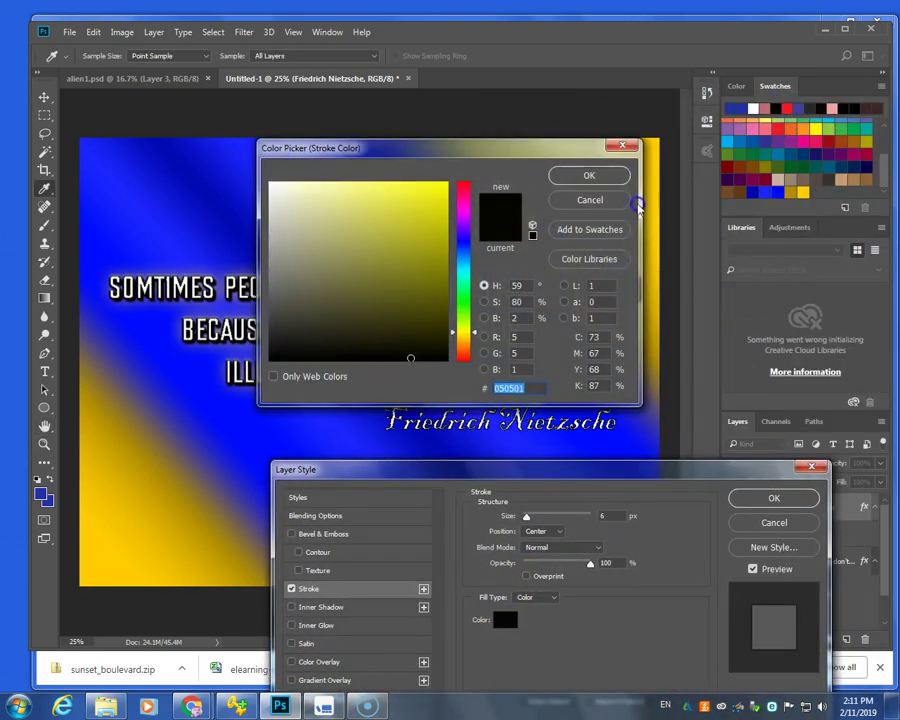
left_click(145, 542)
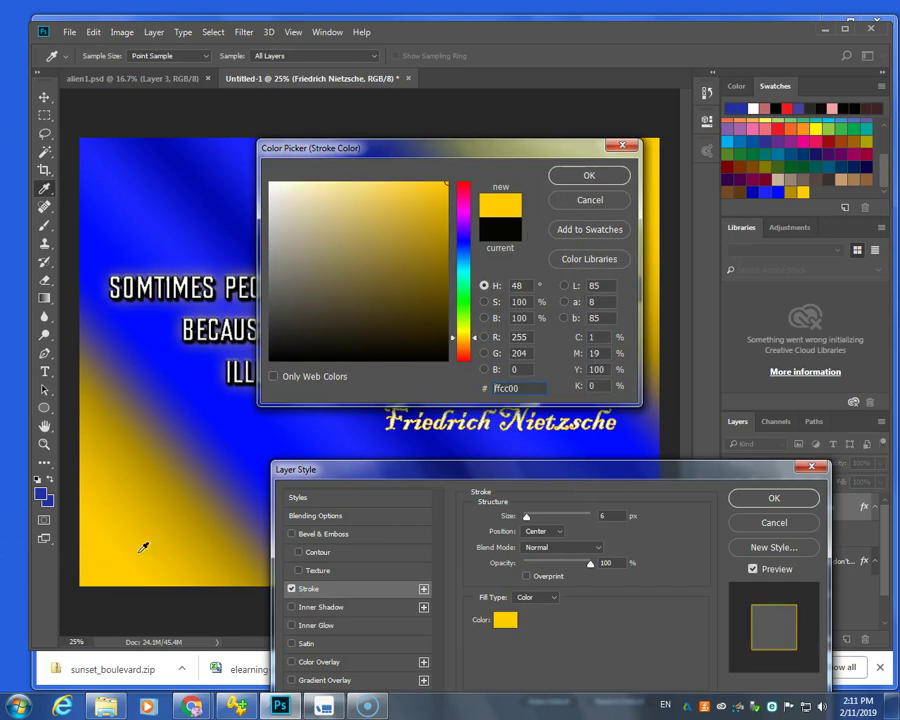
left_click(594, 175)
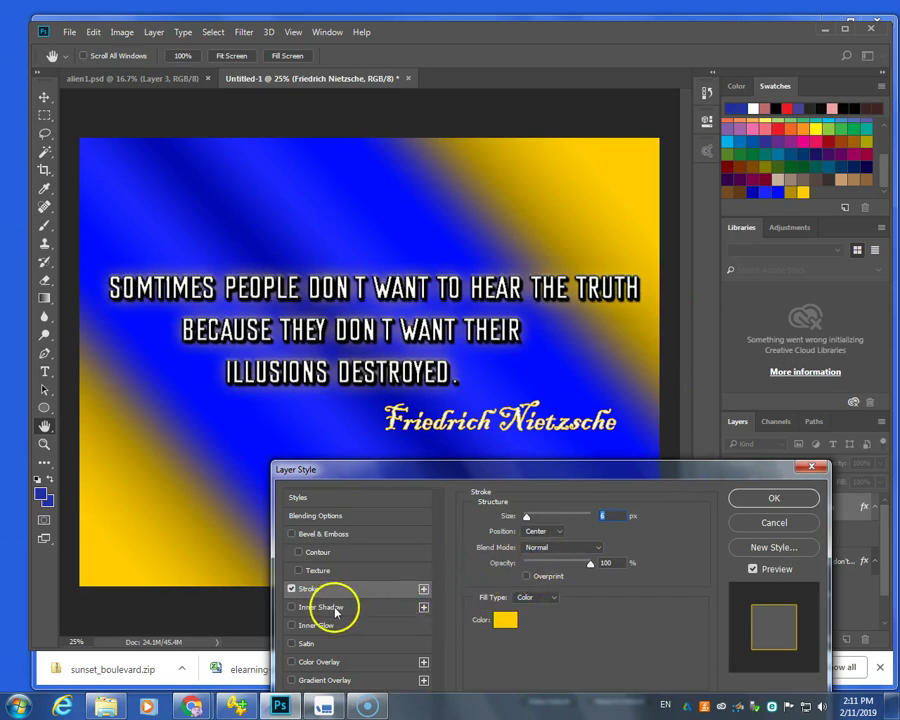
- Set the Friedrich Nietzsche text's stroke color to dark olive brown (494430) and apply the effect
left_click(505, 620)
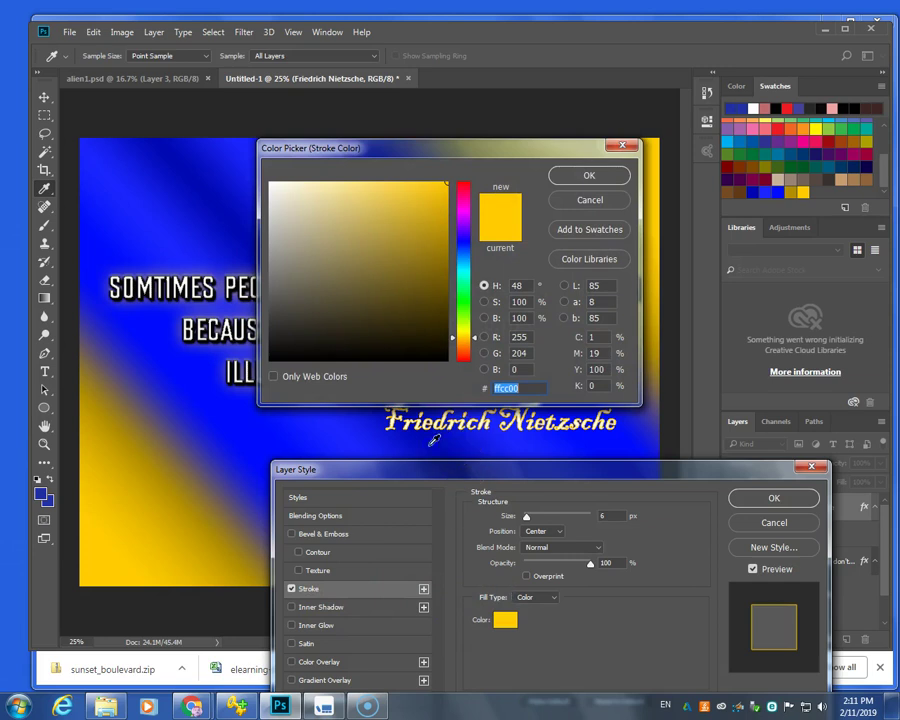
left_click(334, 314)
left_click(603, 174)
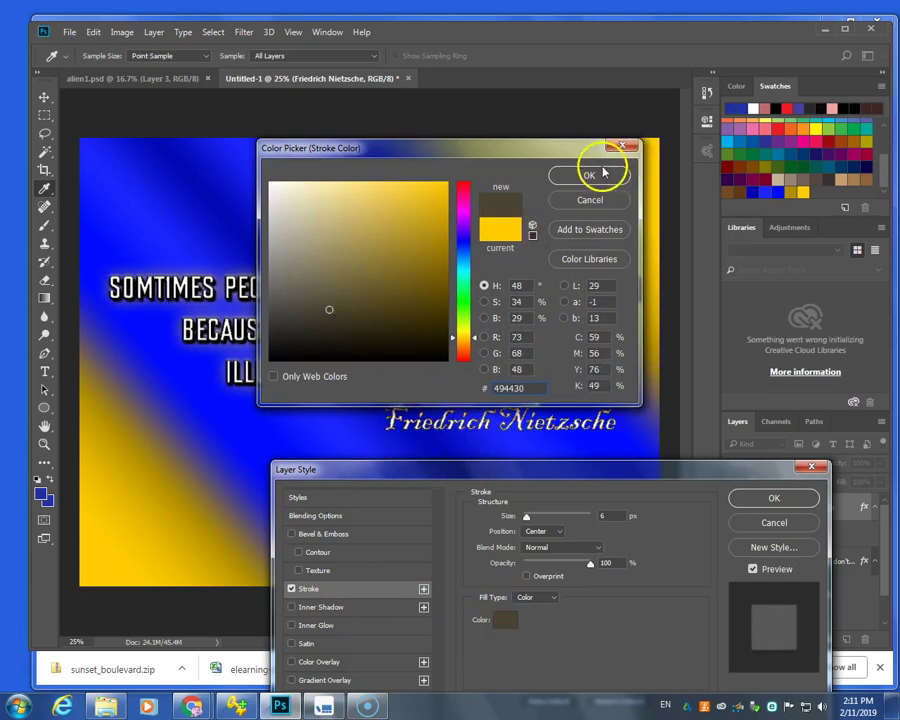
left_click(774, 497)
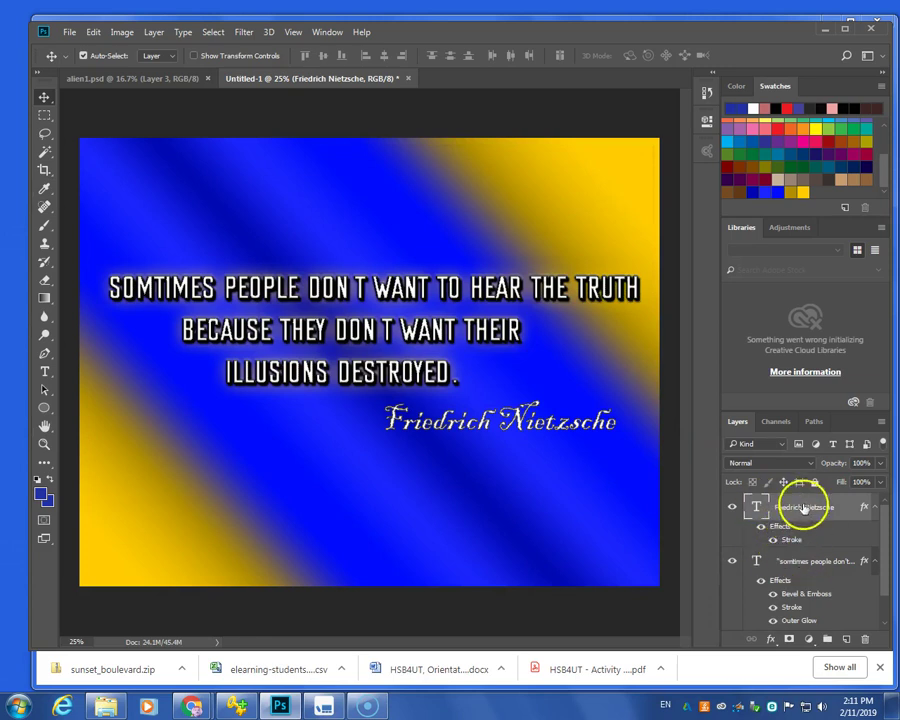
- Add an Outer Glow effect to the Friedrich Nietzsche text layer, keeping the name in view beside its settings
double_click(778, 531)
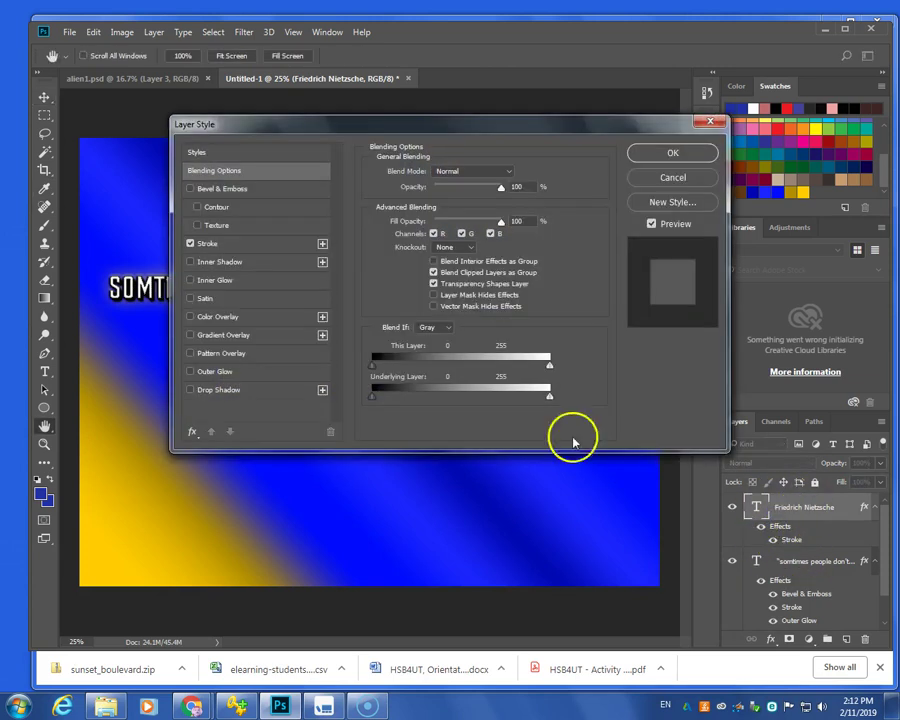
left_click_drag(384, 136, 683, 54)
left_click(508, 416)
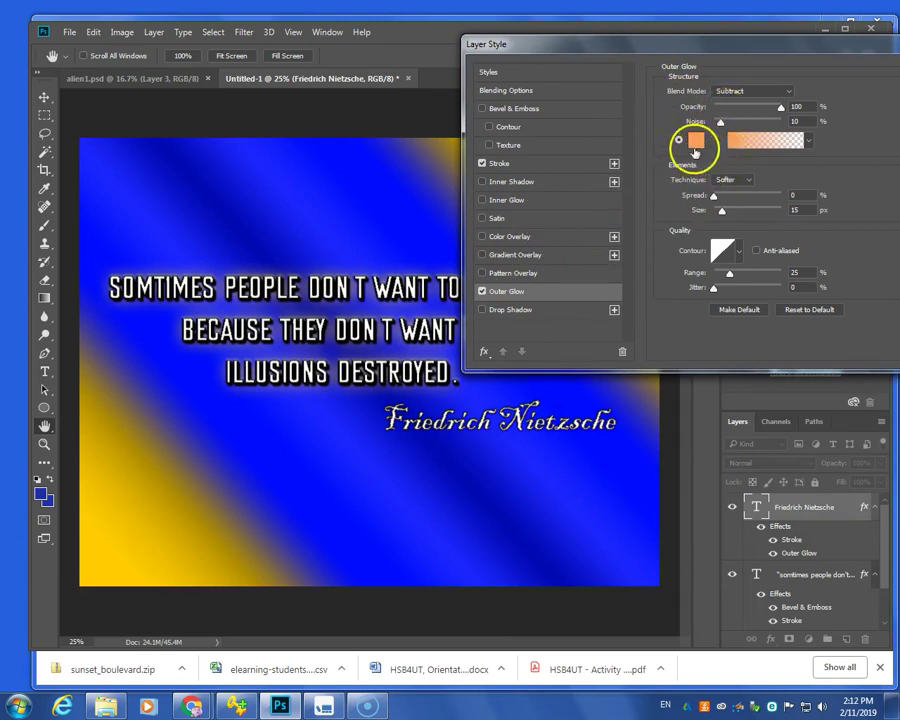
- Set the name's outer glow to Normal blend mode with 4% noise and 72% opacity
left_click(748, 97)
left_click(748, 107)
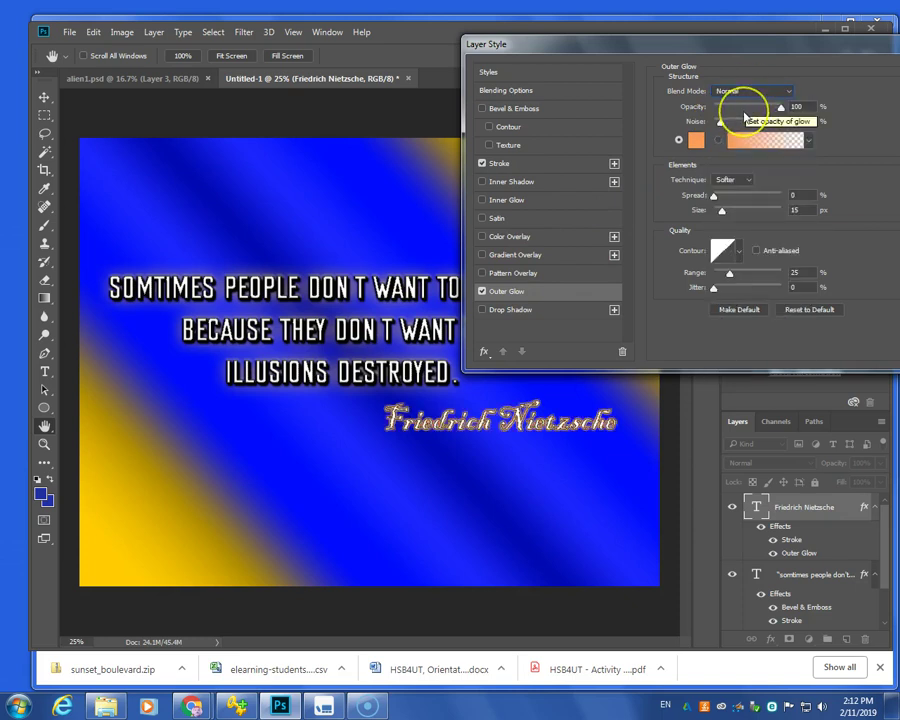
left_click(720, 122)
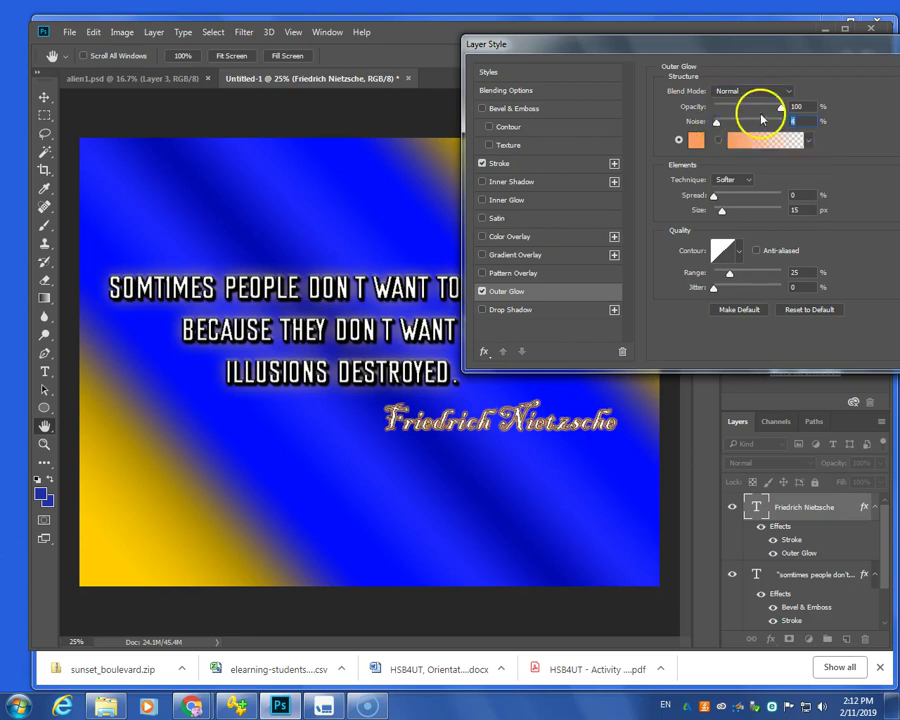
left_click(781, 108)
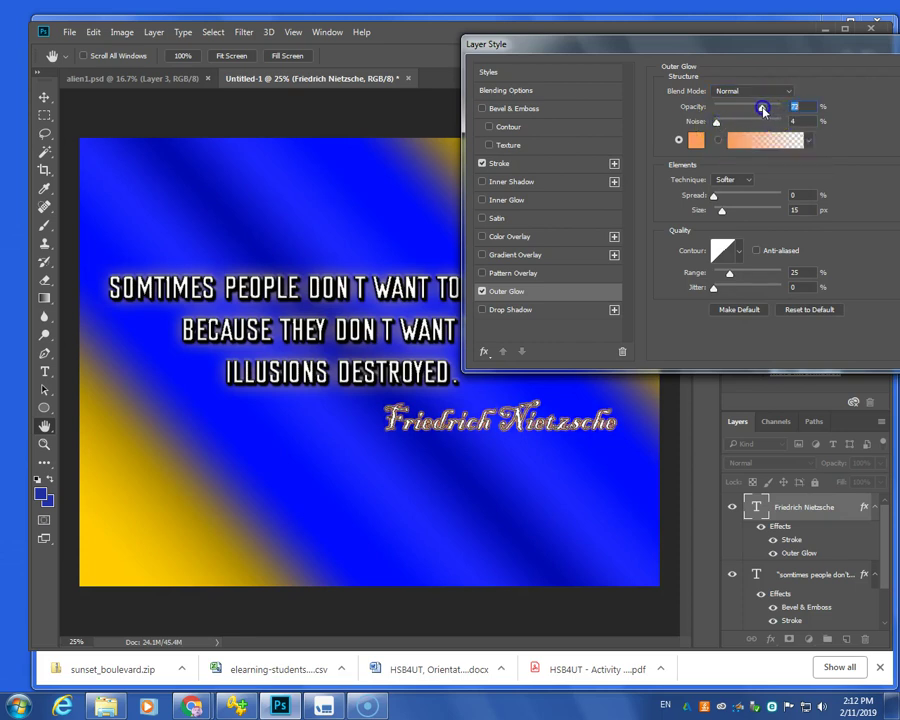
left_click_drag(771, 47, 578, 92)
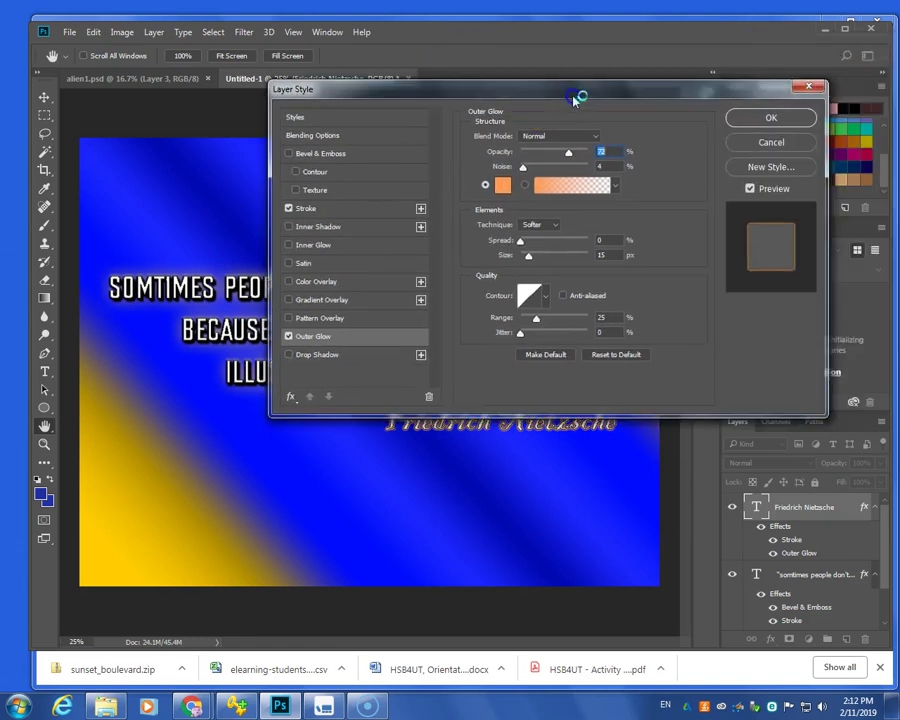
- Apply the outer glow settings to the Friedrich Nietzsche text
left_click(778, 117)
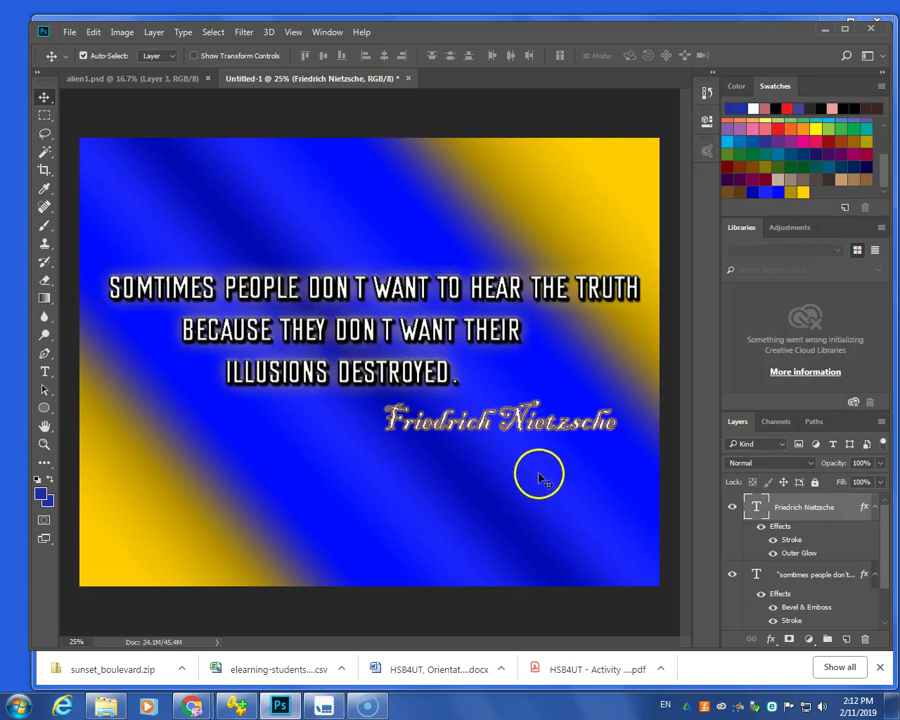
- Switch to Chrome and filter the "nietzsche png" image results to show only clip art
mouse_move(195, 707)
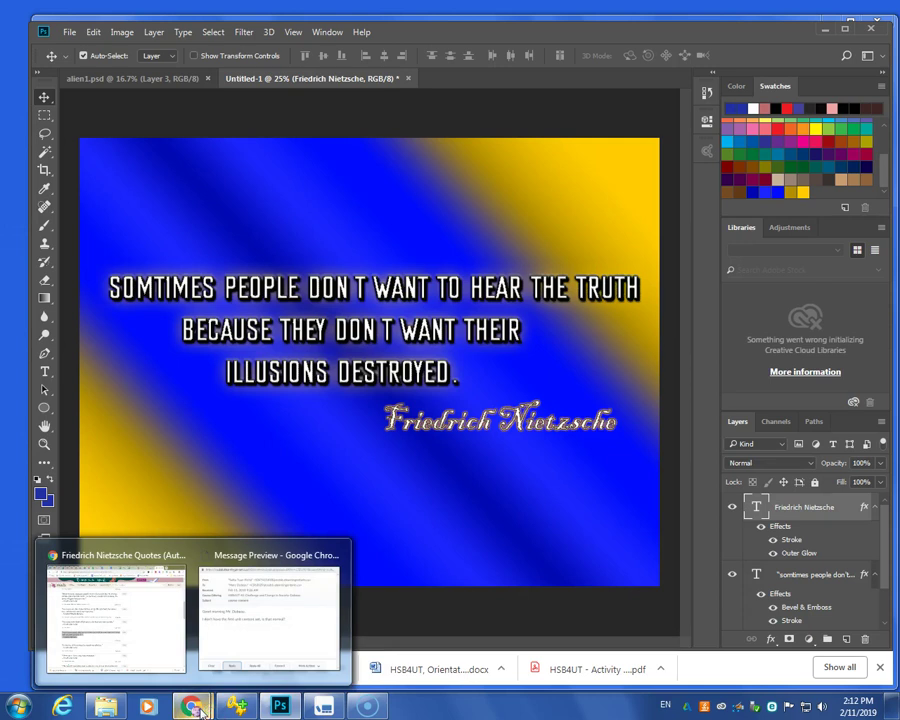
left_click(196, 707)
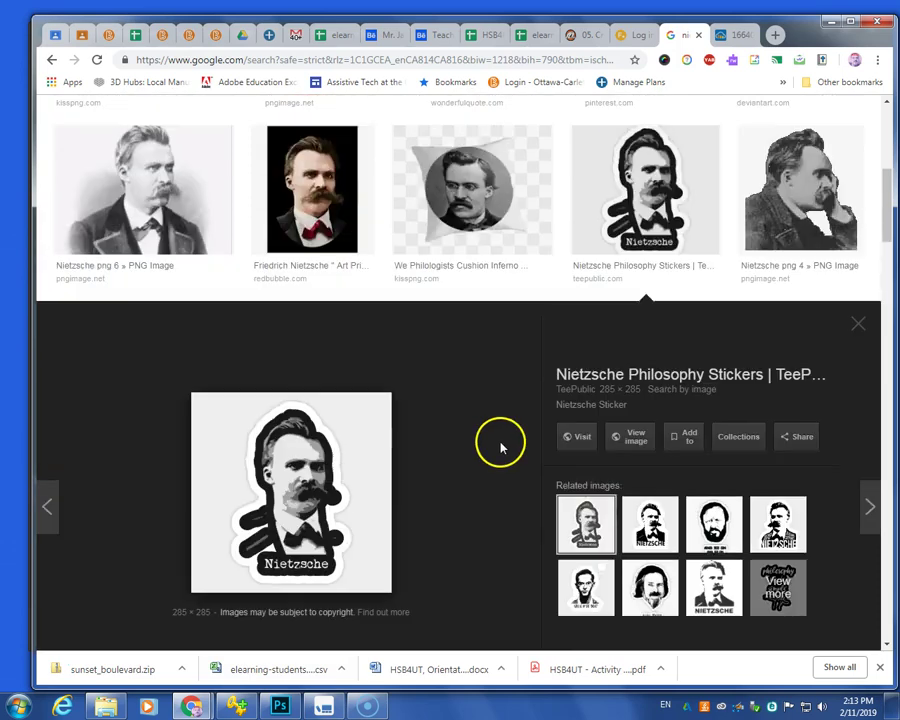
scroll(490, 450, "up", 3)
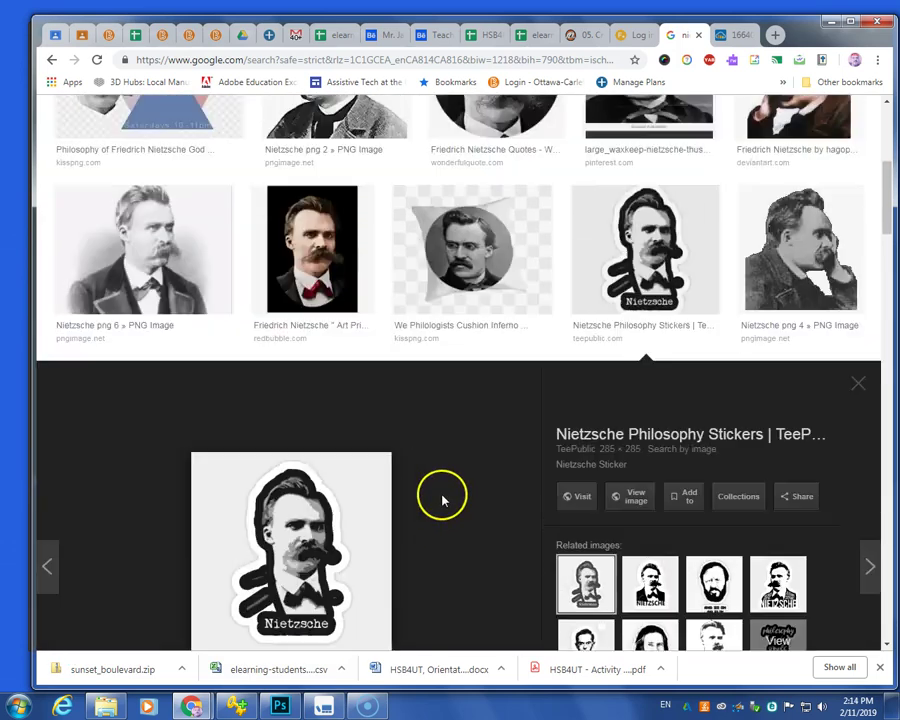
scroll(442, 494, "up", 4)
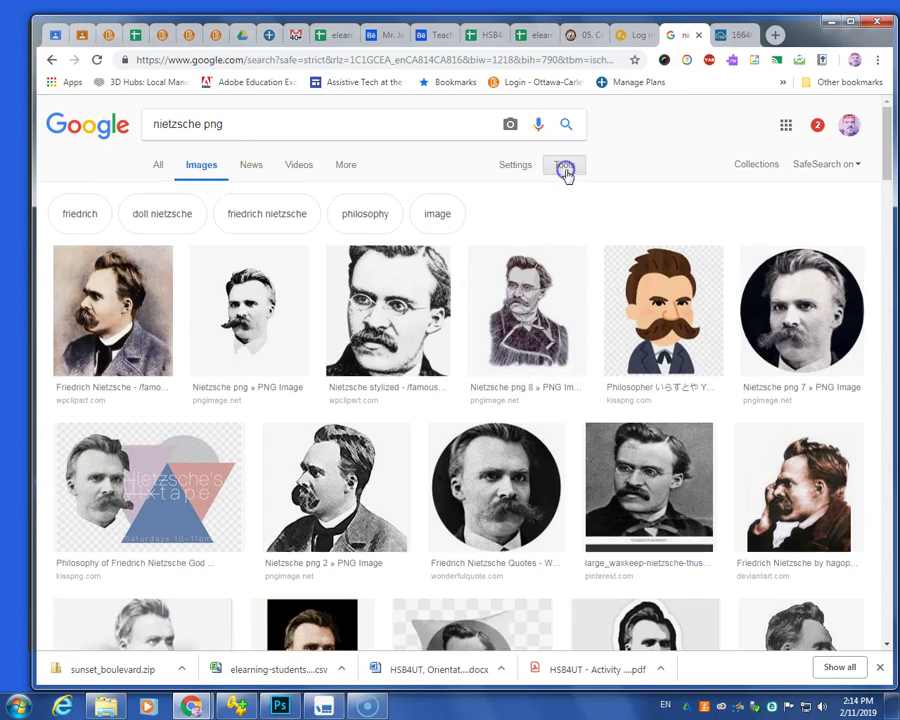
left_click(564, 168)
left_click(357, 197)
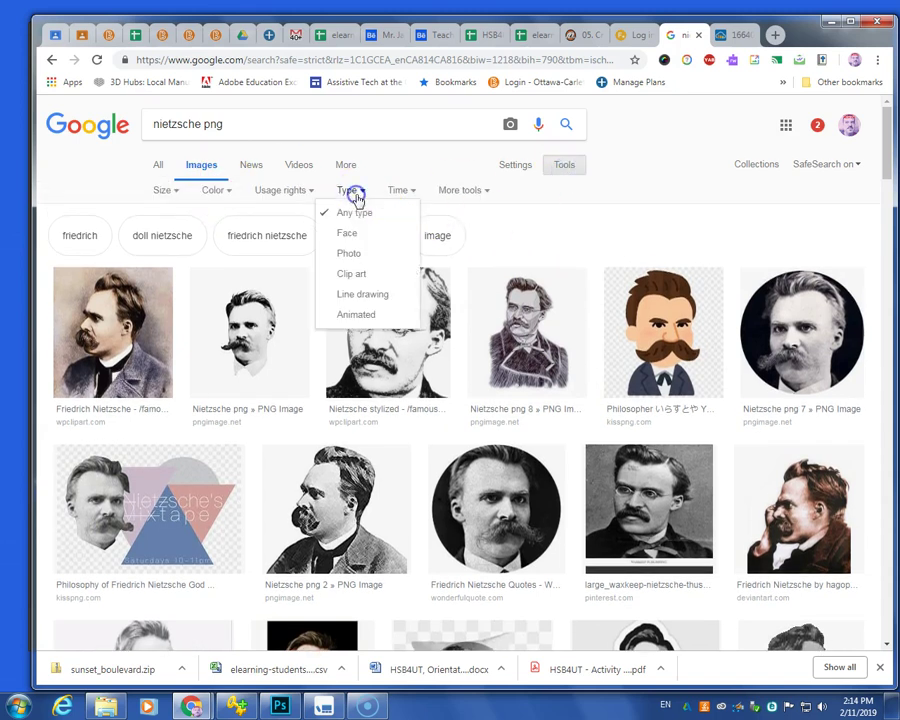
left_click(360, 275)
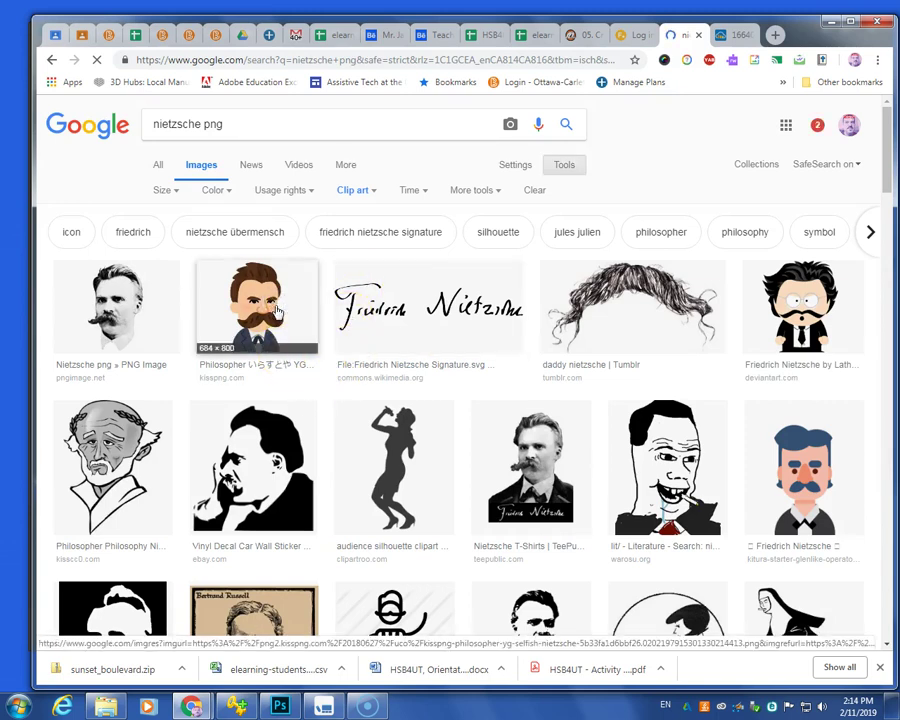
- Open the kisspng preview and download page for the cartoon Nietzsche portrait with the large brown moustache
left_click(279, 303)
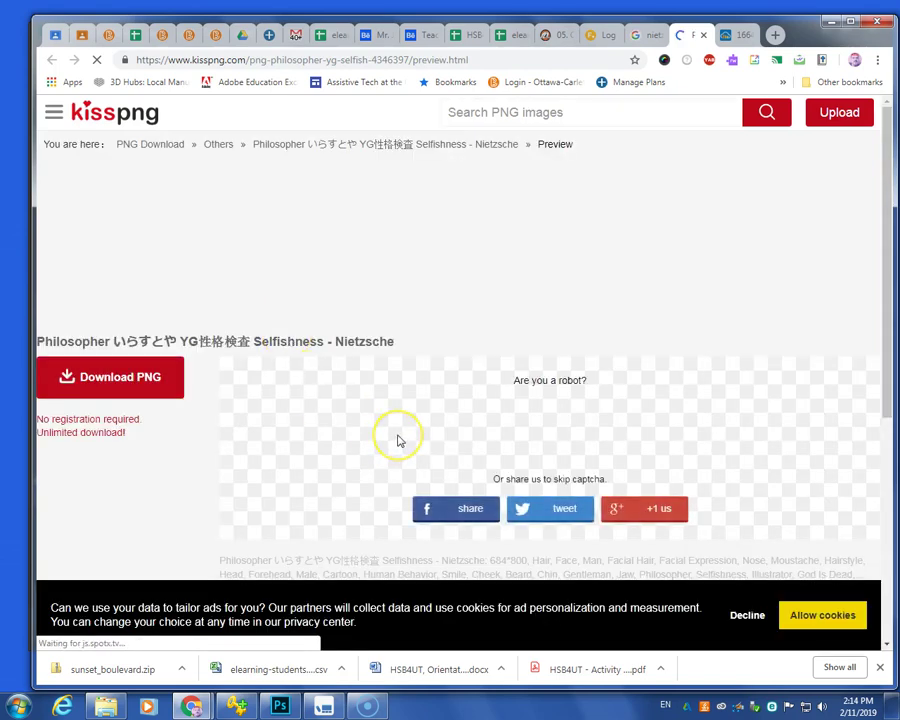
scroll(355, 428, "down", 3)
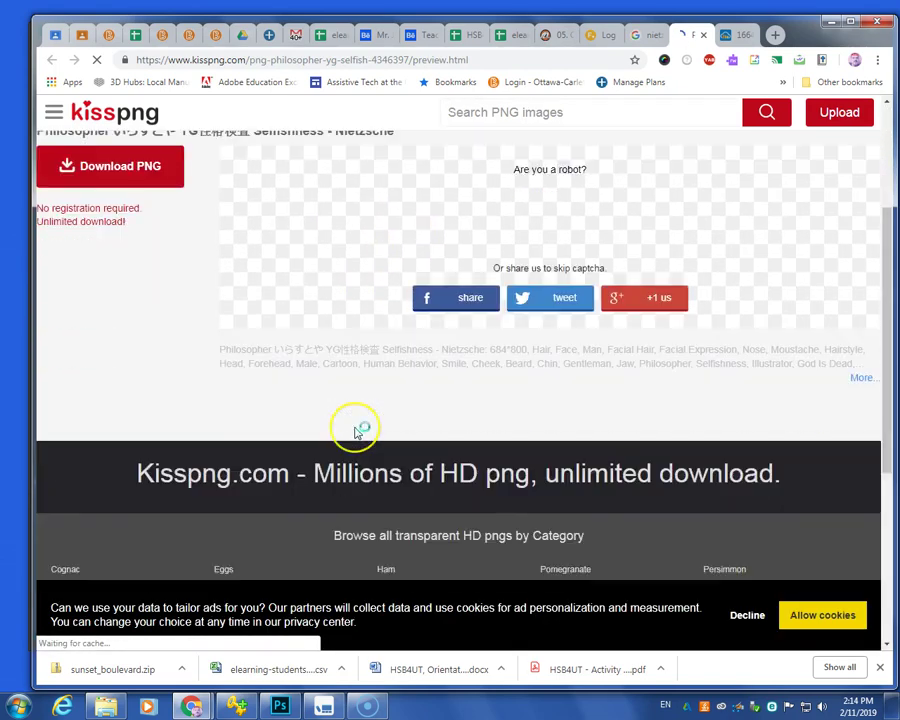
scroll(355, 430, "up", 3)
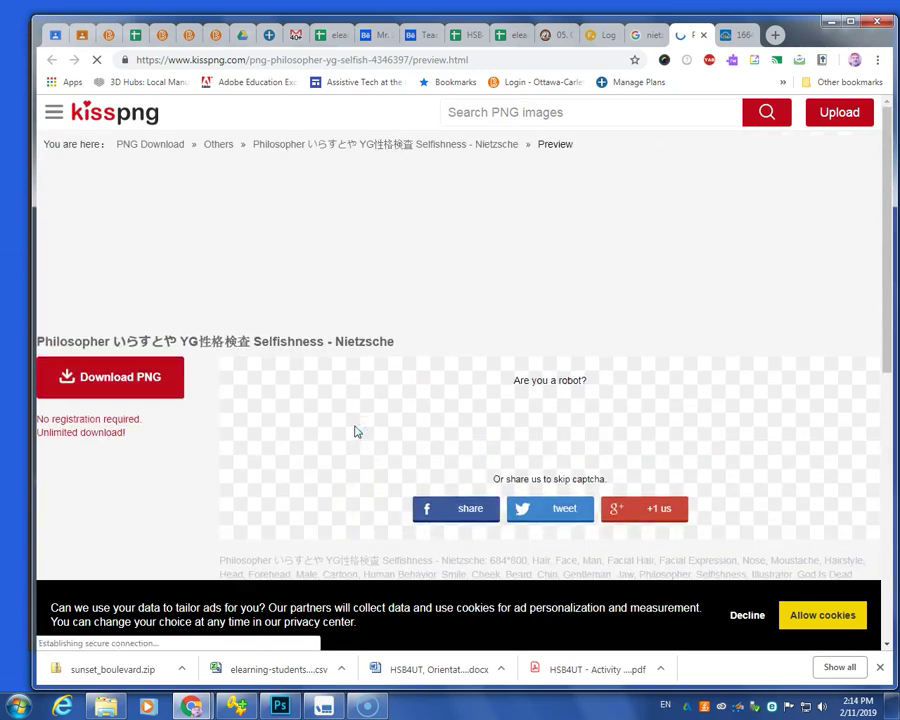
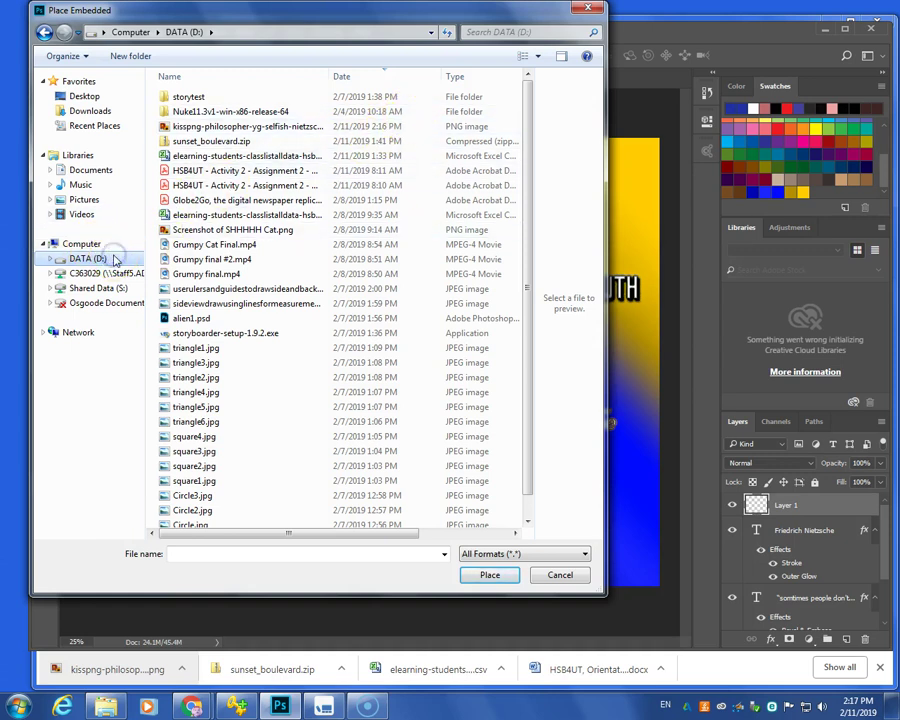
- Place the newest kisspng-philosopher PNG from DATA (D:) as an embedded image in the poster
left_click(383, 79)
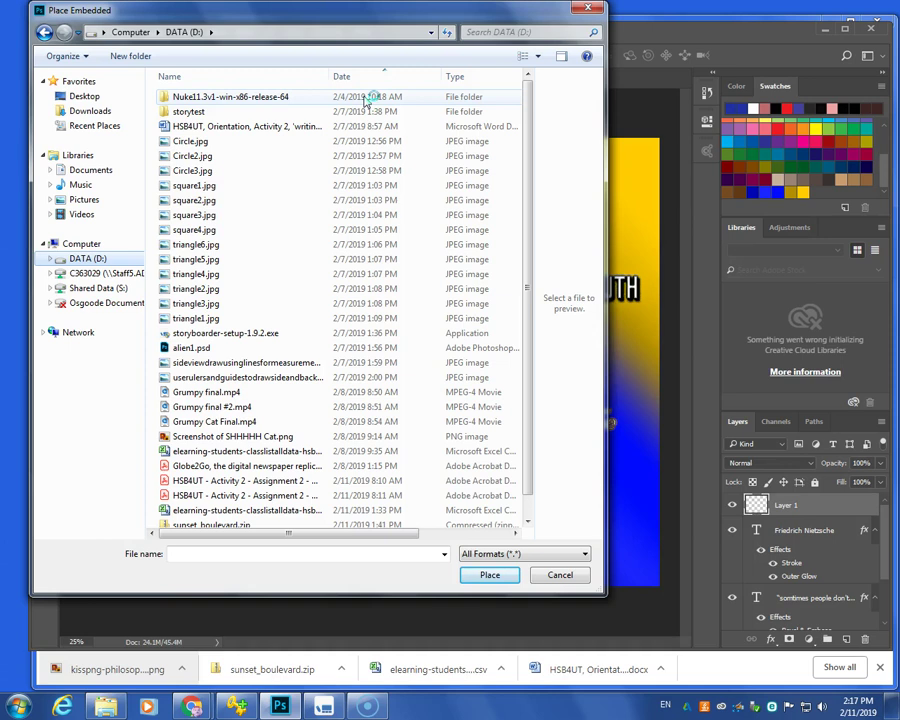
left_click(385, 78)
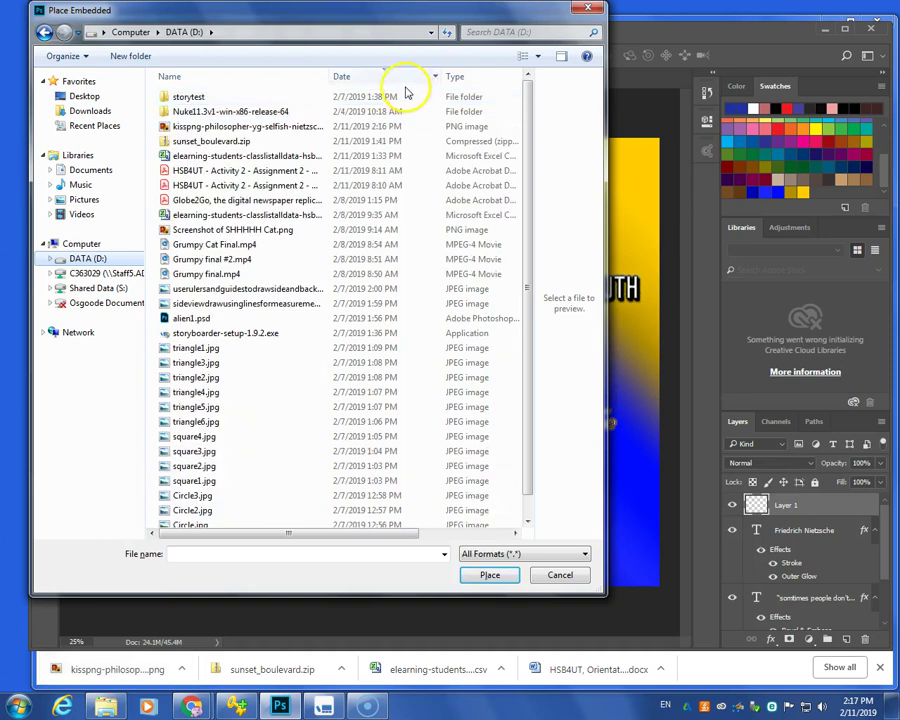
double_click(300, 126)
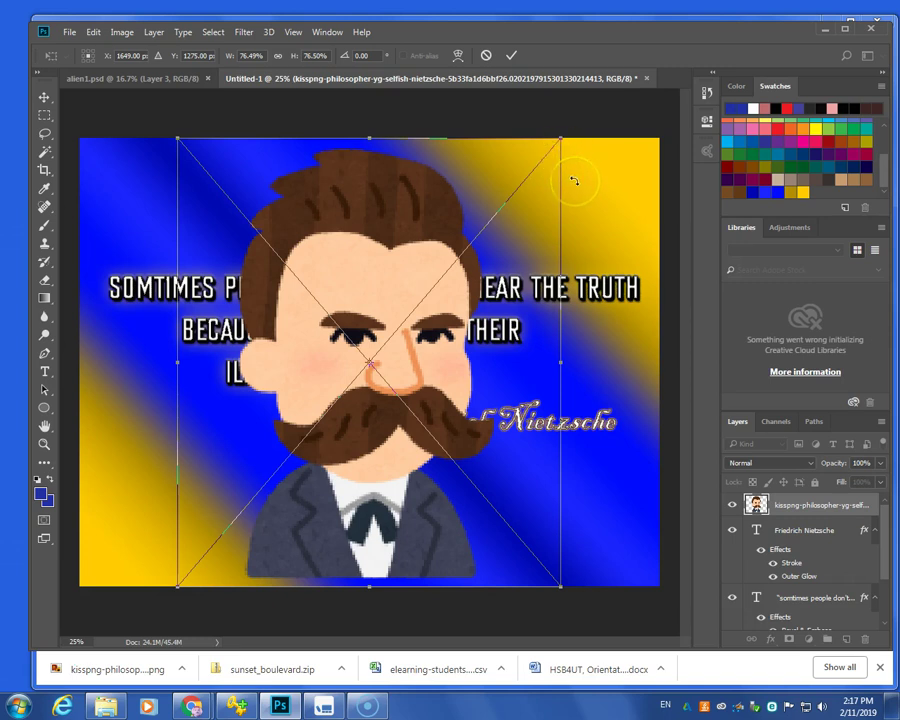
key("Return")
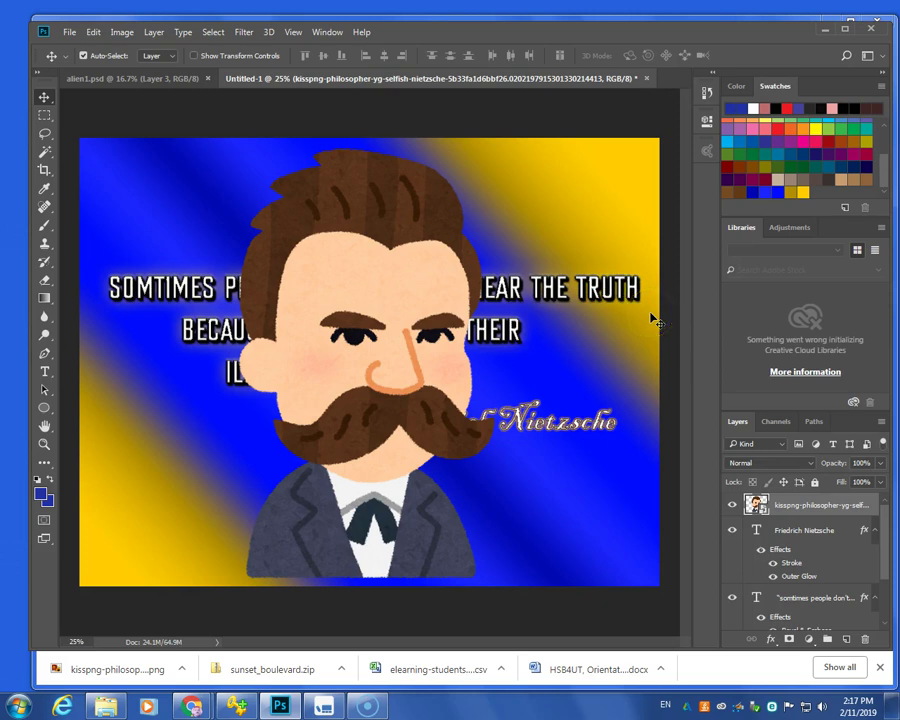
- Scale the cartoon portrait down to about 25% and move it into the poster's lower-left corner
key("ctrl")
key("ctrl+t")
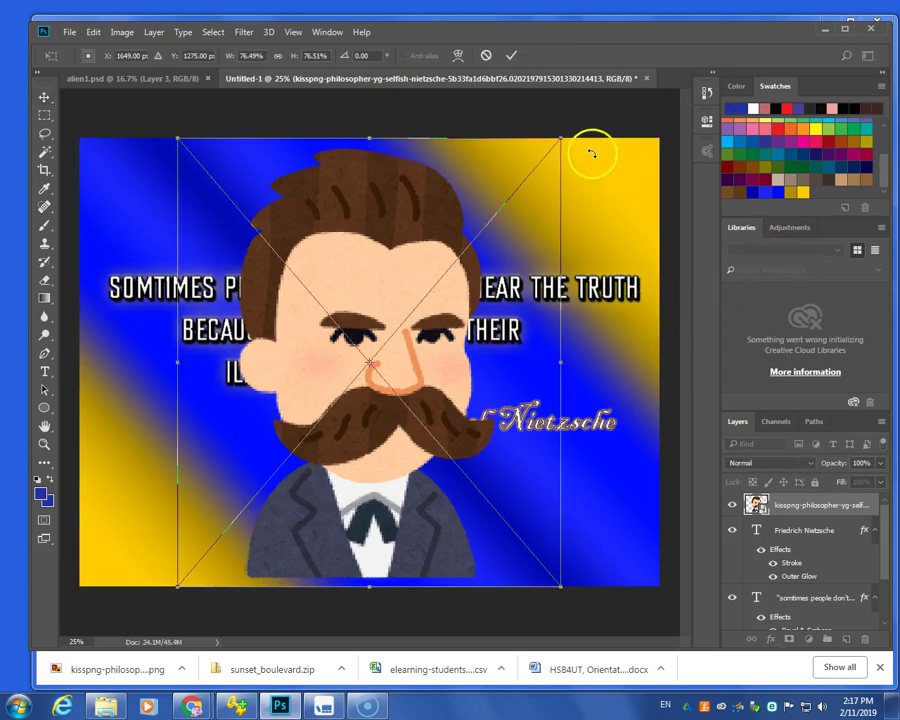
left_click_drag(562, 137, 302, 441)
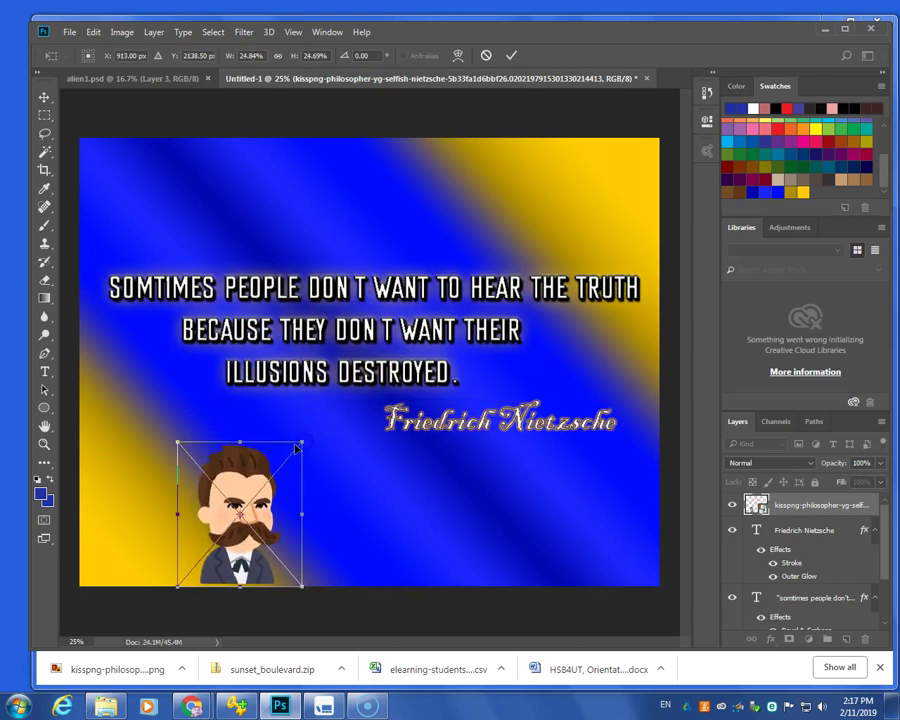
left_click_drag(234, 475, 143, 483)
left_click(317, 443)
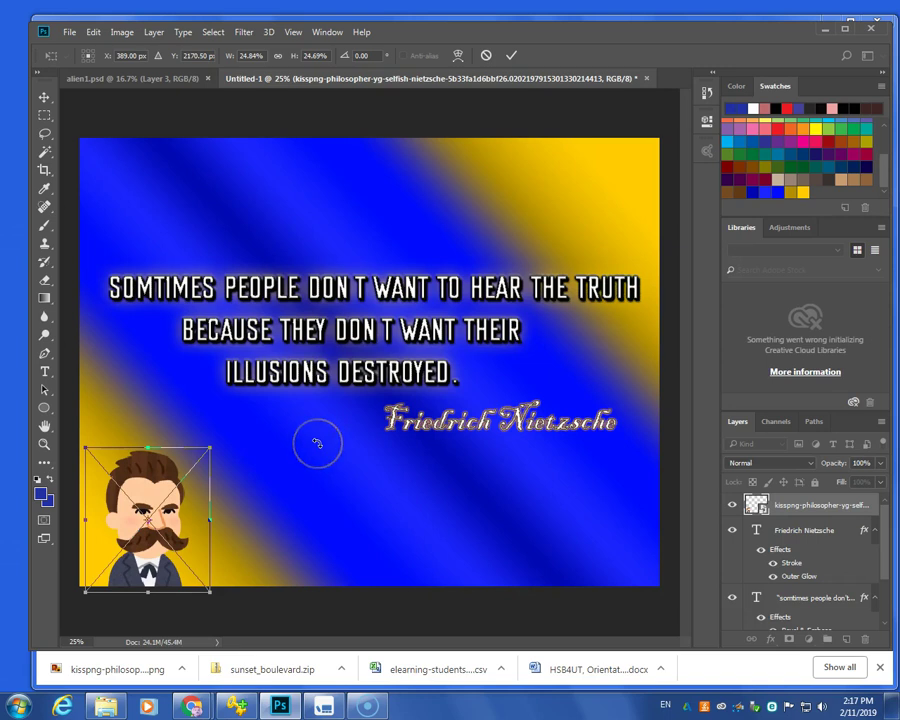
mouse_move(245, 472)
left_mouse_down()
mouse_move(250, 478)
mouse_move(243, 474)
left_mouse_up()
- Skew the cartoon portrait so its top leans slightly toward the right, and apply the transformation
key("ctrl+t")
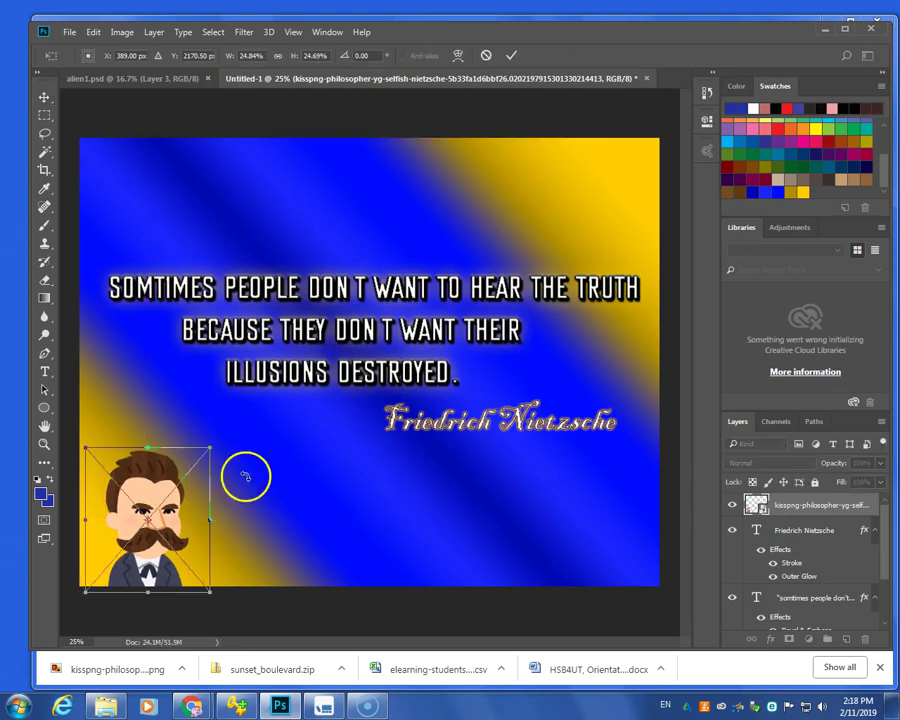
right_click(176, 506)
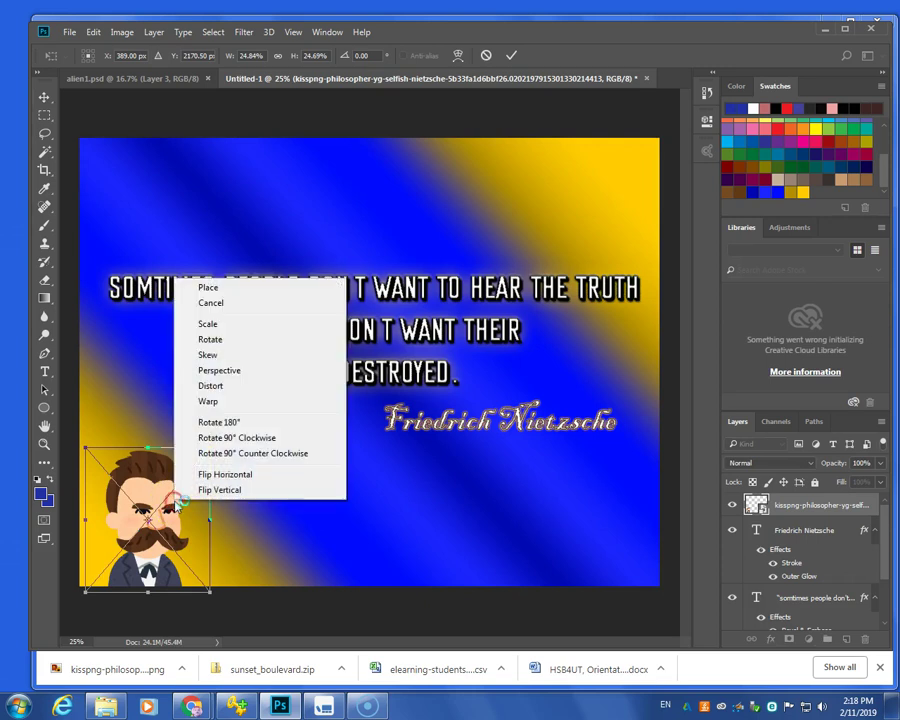
left_click(237, 356)
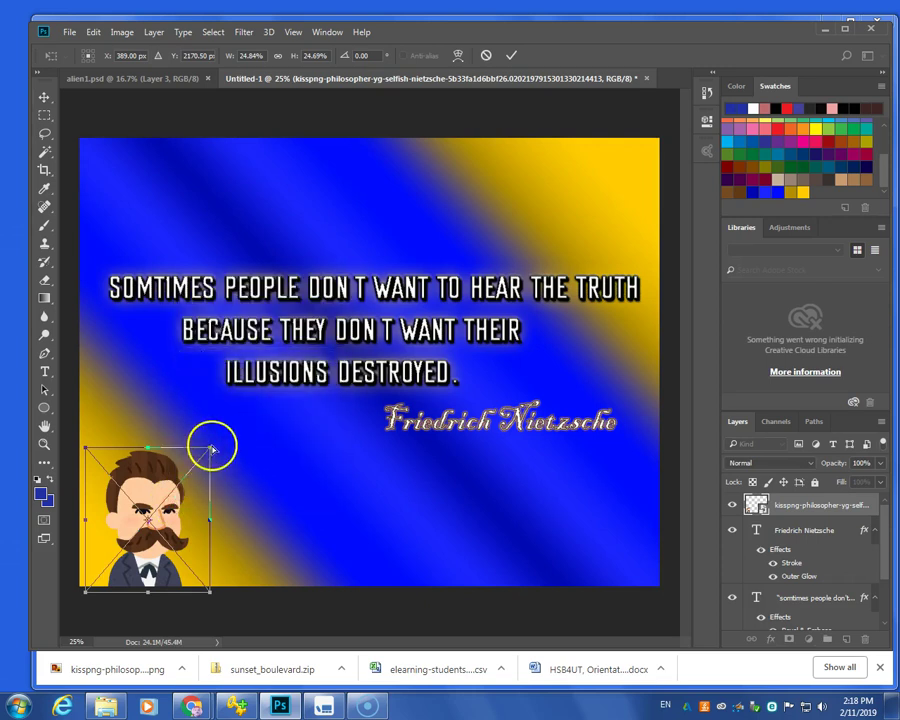
left_click_drag(211, 452, 240, 452)
left_click(286, 474)
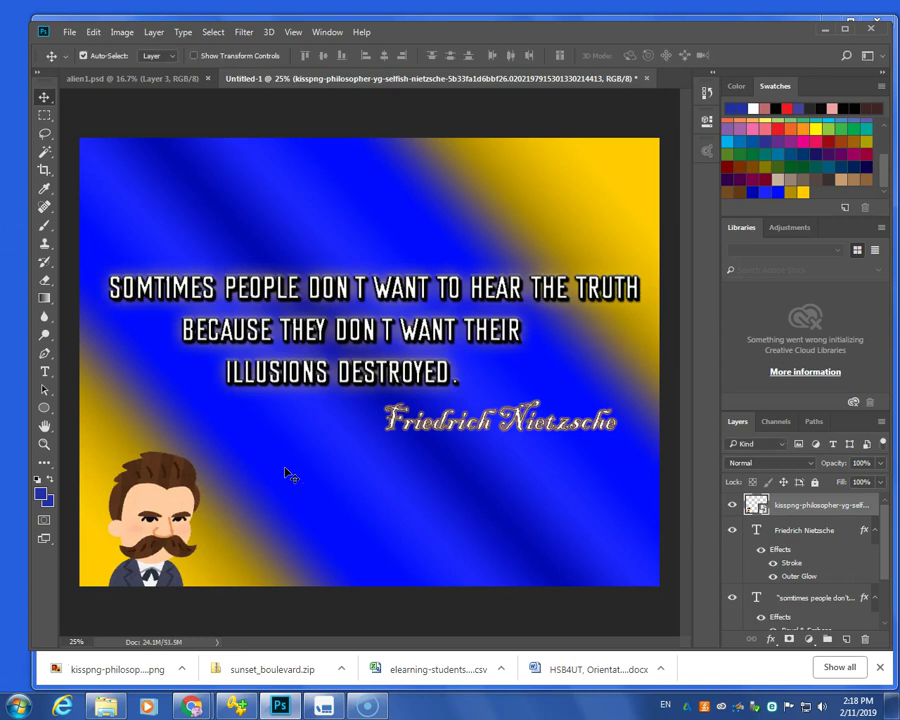
- Save the poster as posterintro.psd on DATA (D:) with Maximize Compatibility enabled
left_click(70, 32)
left_click(92, 175)
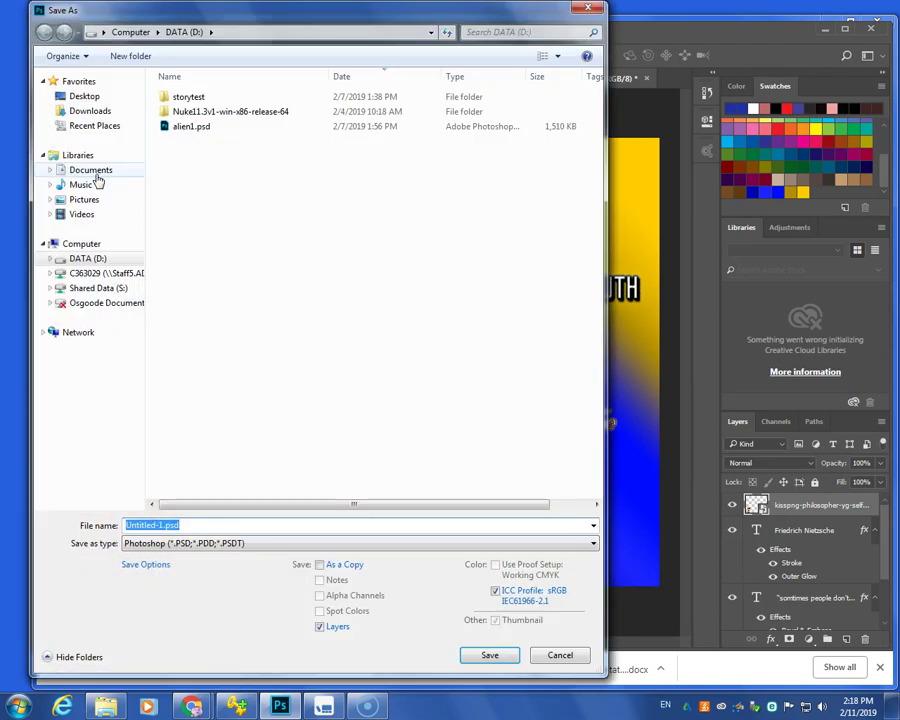
left_click(160, 525)
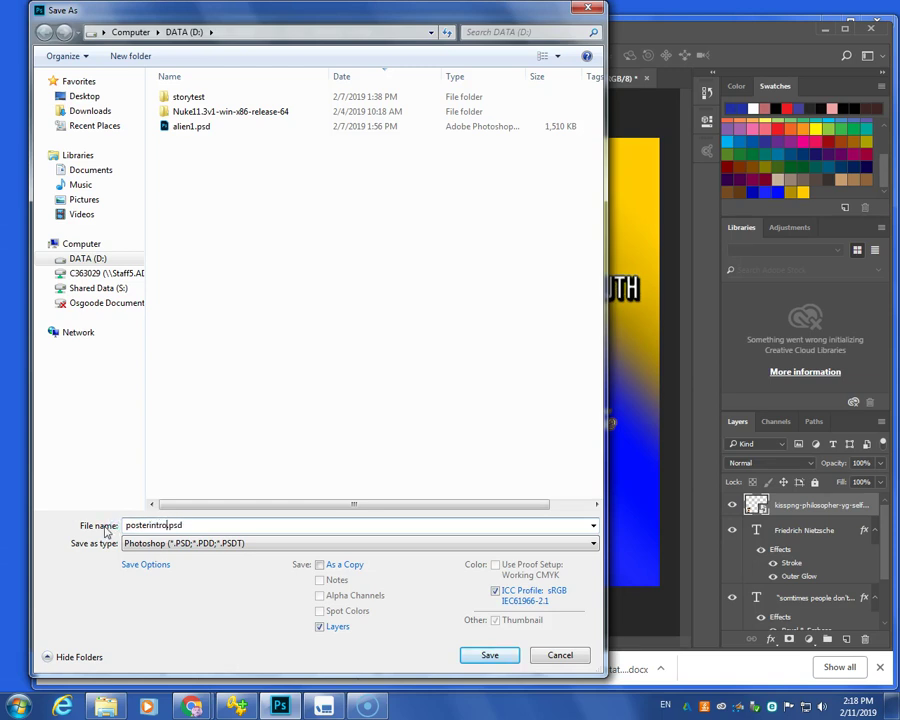
left_click(497, 656)
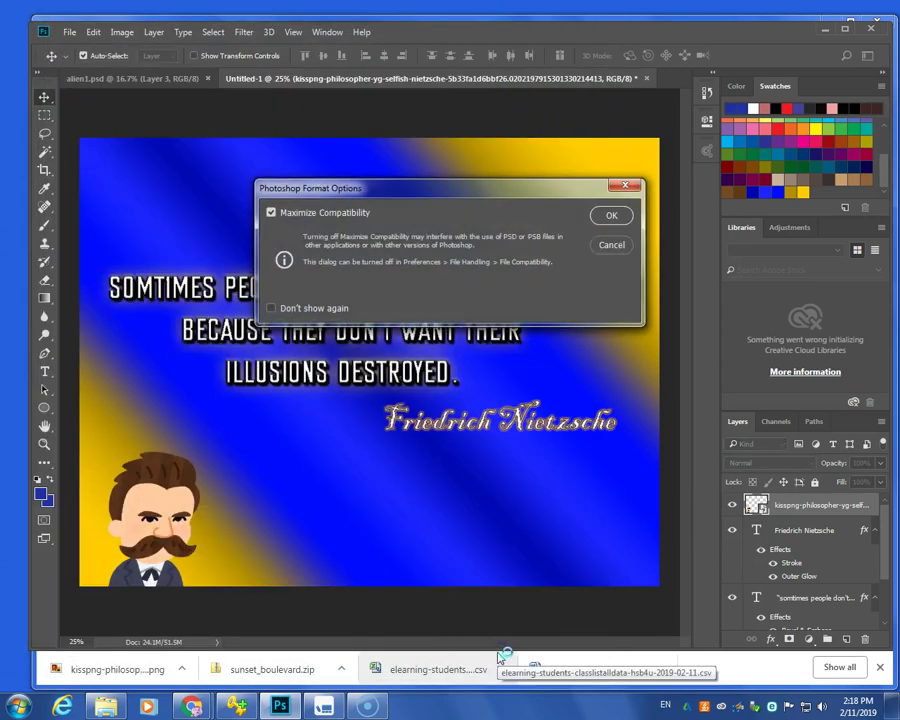
left_click(613, 219)
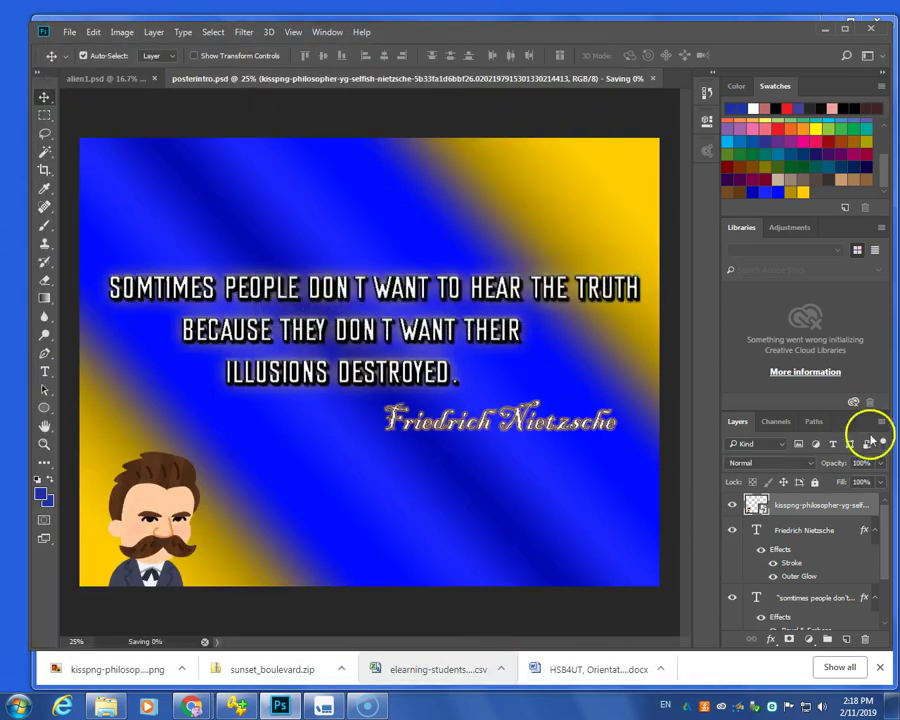
- Try to save a JPEG copy of the poster as posterintro.jpg on DATA (D:)
mouse_move(886, 518)
left_mouse_down()
mouse_move(884, 585)
mouse_move(884, 519)
left_mouse_up()
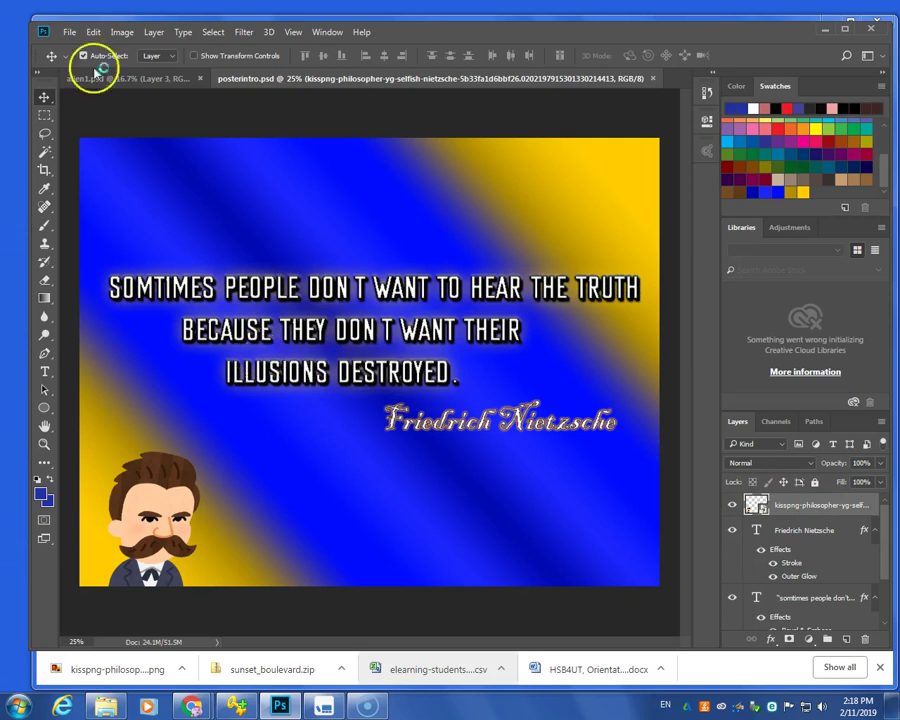
left_click(70, 33)
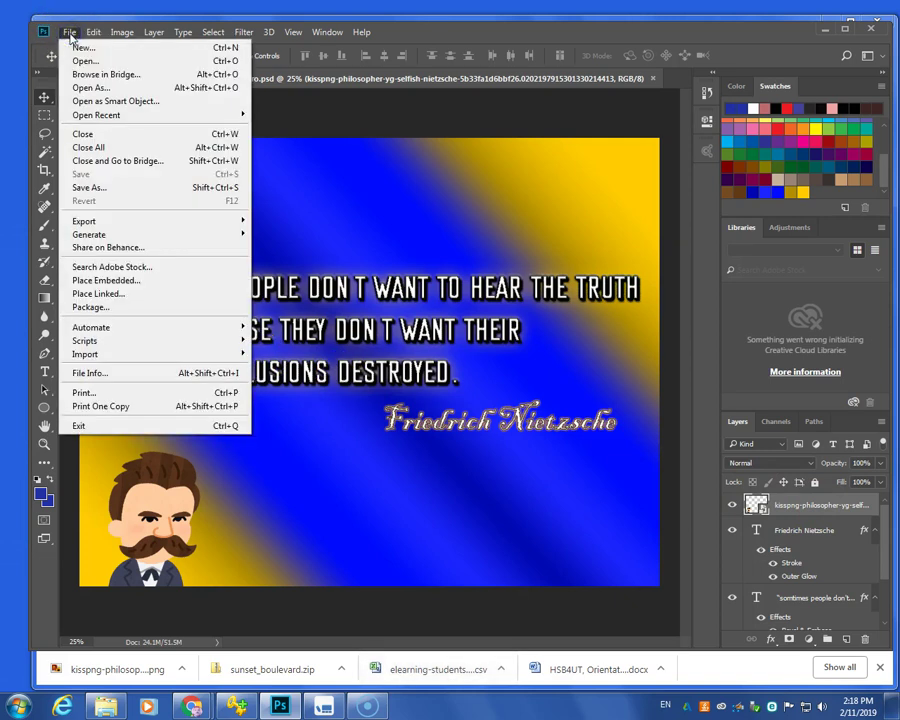
left_click(119, 189)
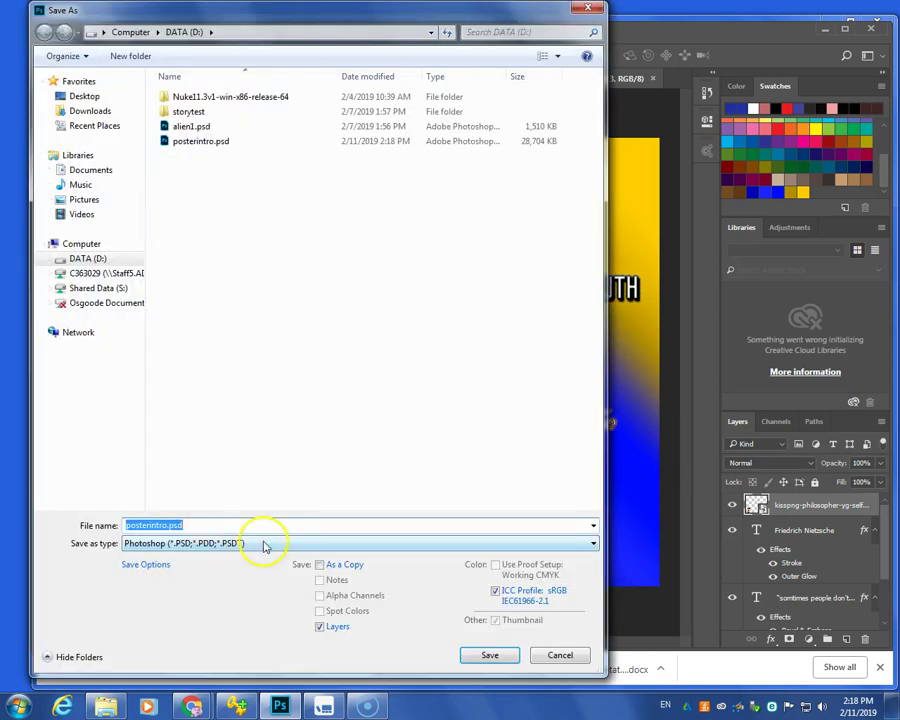
left_click(256, 543)
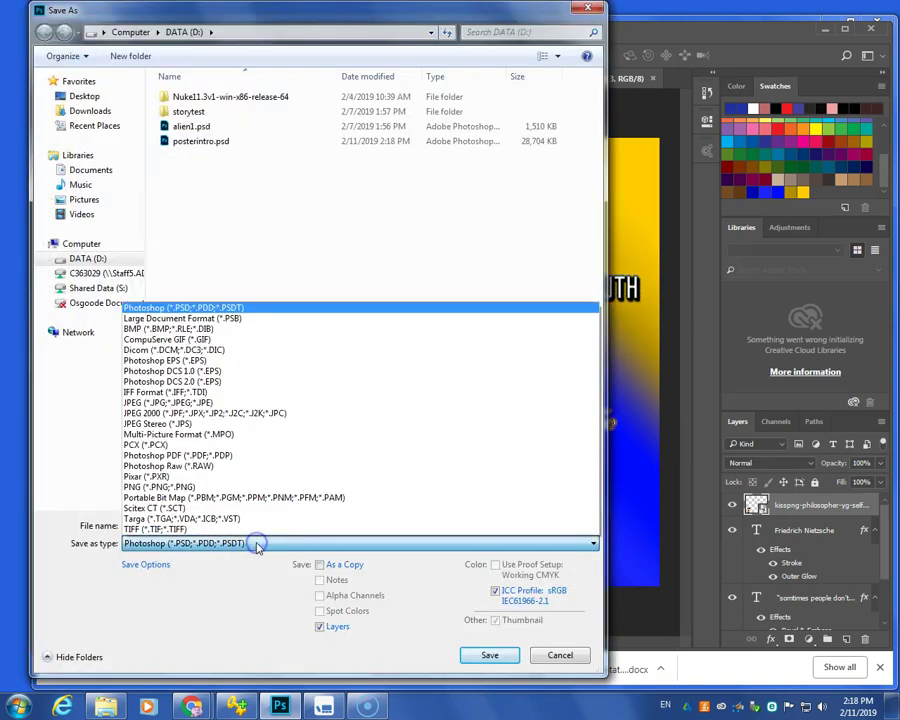
left_click(217, 403)
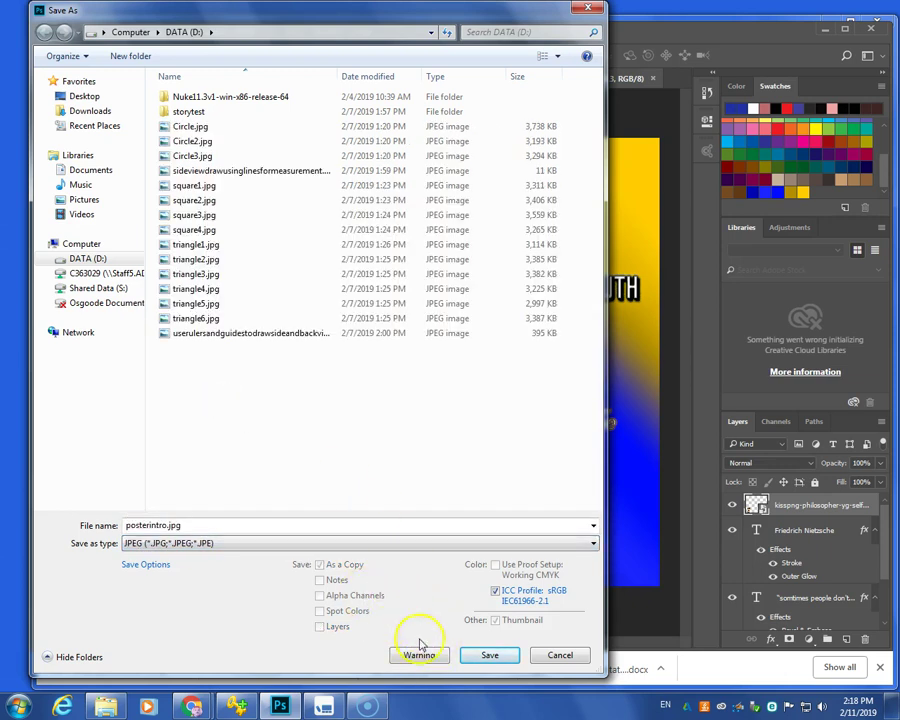
left_click(494, 656)
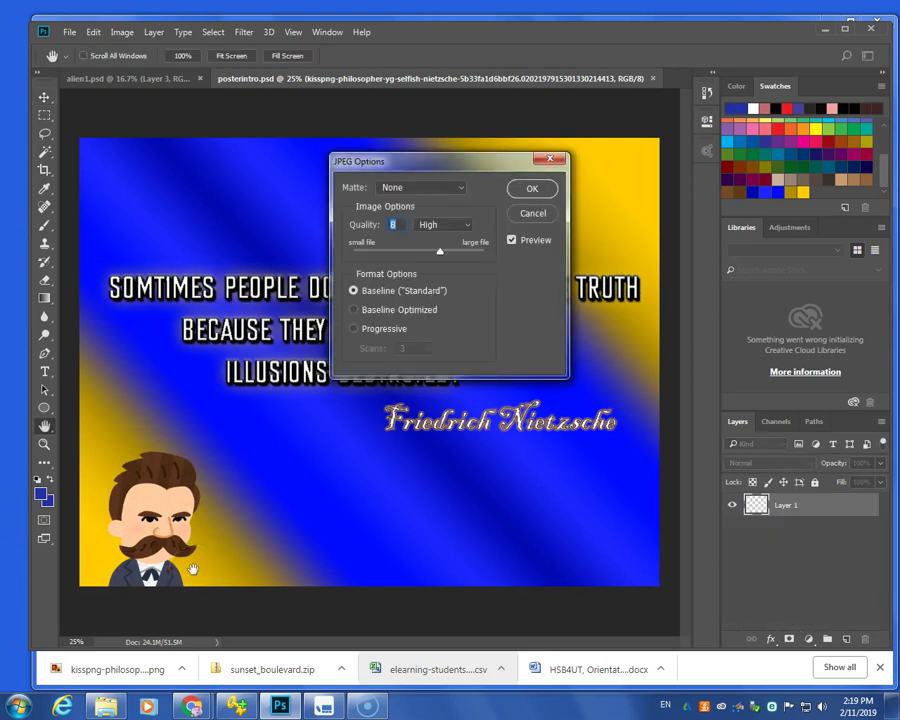
left_click(533, 214)
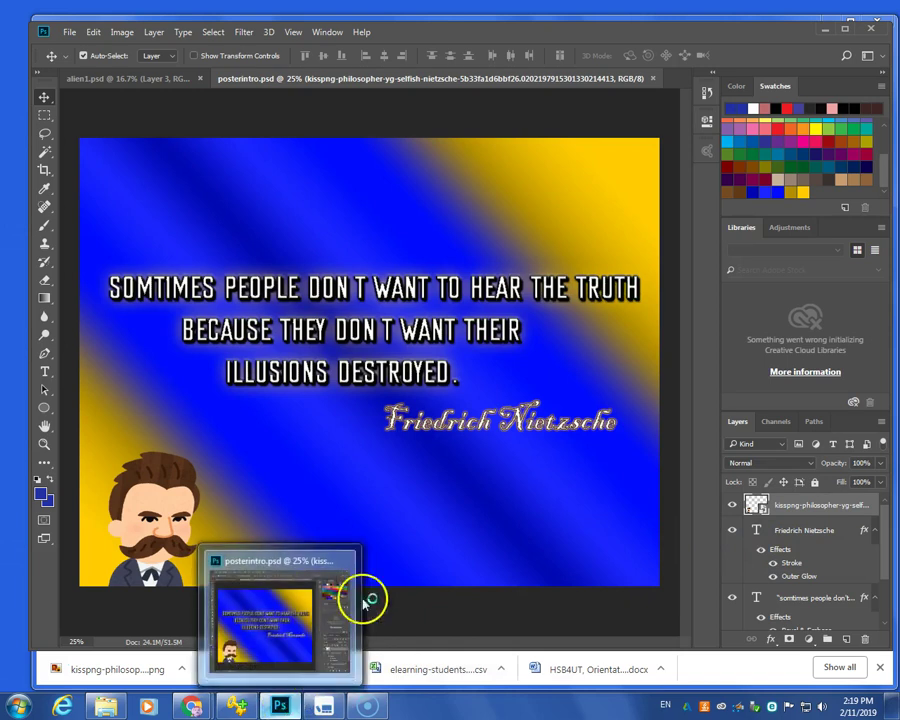
- Paste the copied cartoon portrait into the poster as a second picture and move it below the quote
key("ctrl+v")
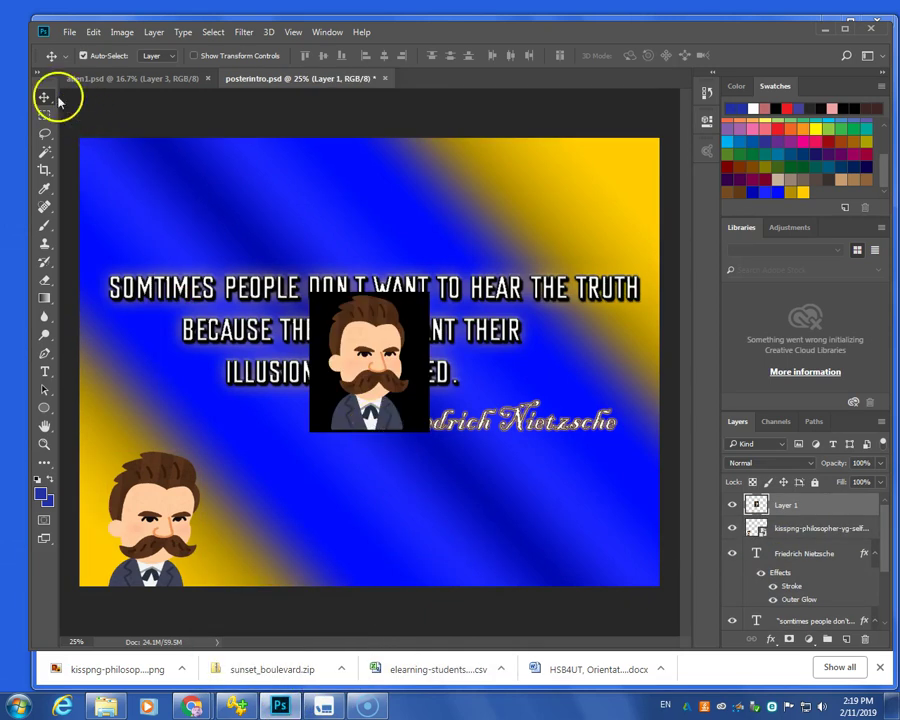
left_click_drag(380, 355, 368, 496)
mouse_move(207, 708)
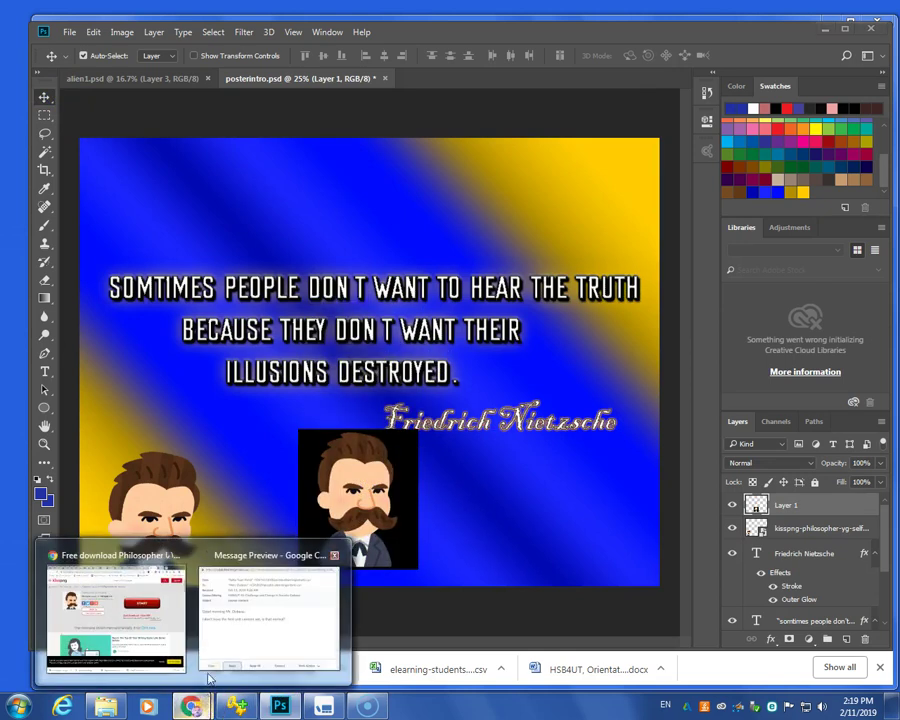
- Switch to Chrome to view the image options for the portrait on the kisspng page, and return to Photoshop
left_click(130, 621)
right_click(191, 273)
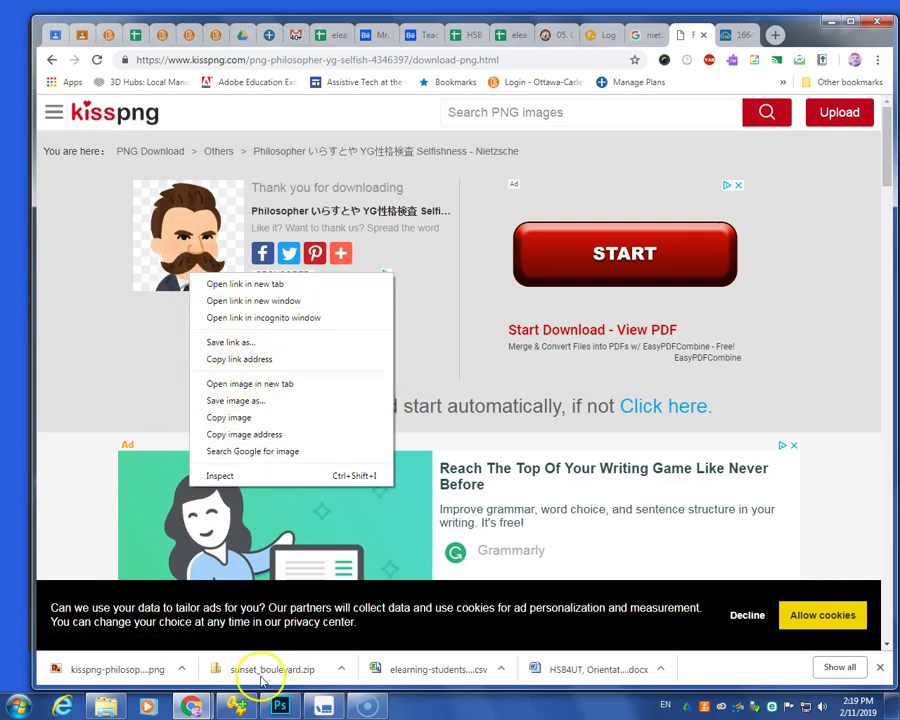
left_click(296, 707)
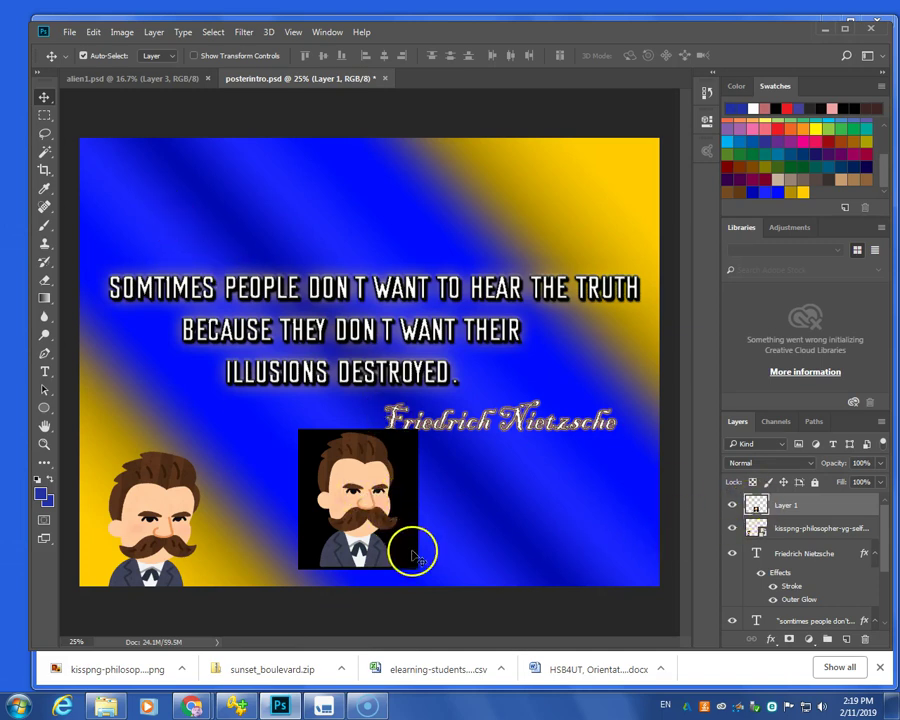
- Remove the black background from the pasted portrait using the Magic Wand at tolerance 32, and clear the selection
left_click(44, 151)
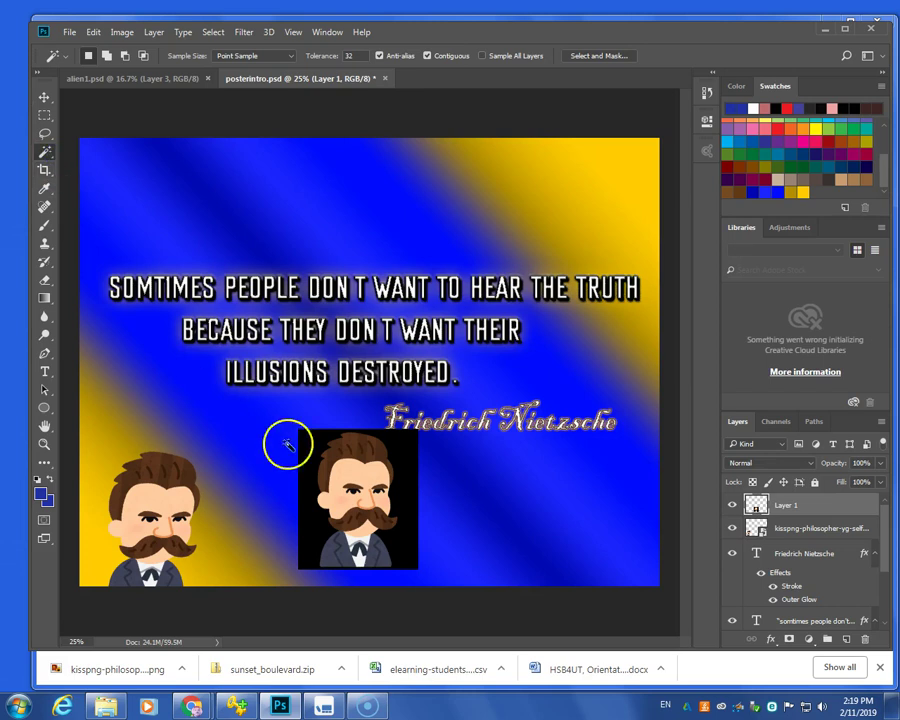
left_click(405, 483)
key("Delete")
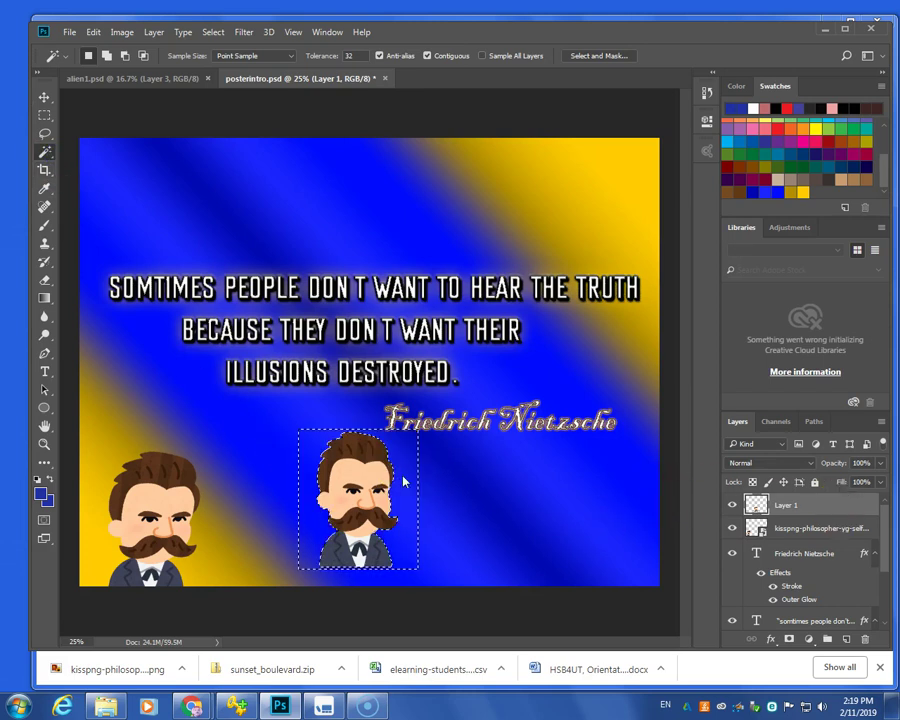
left_click(371, 528)
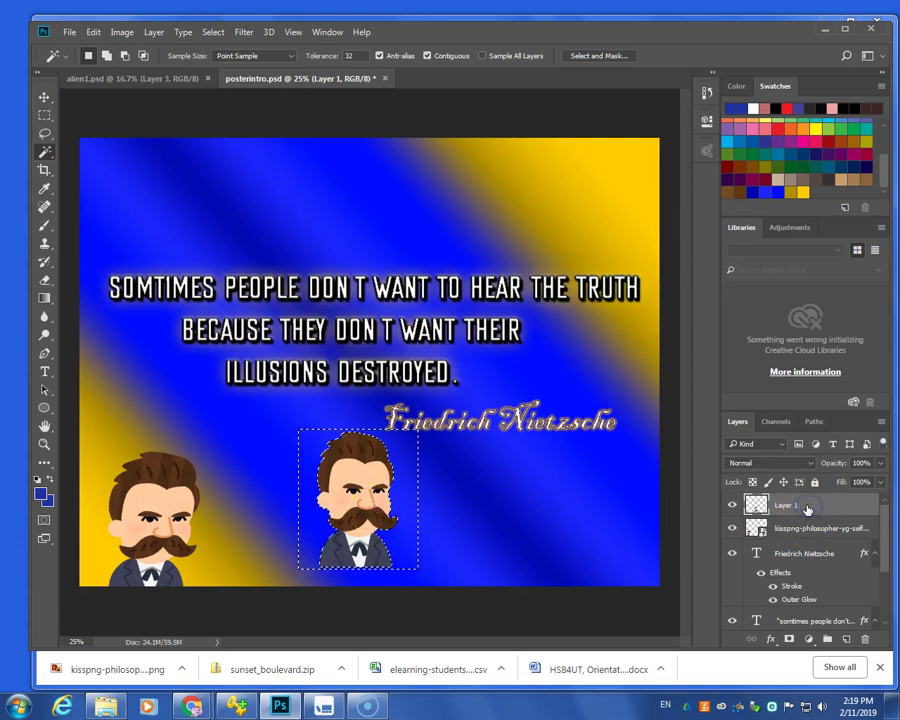
key("ctrl+d")
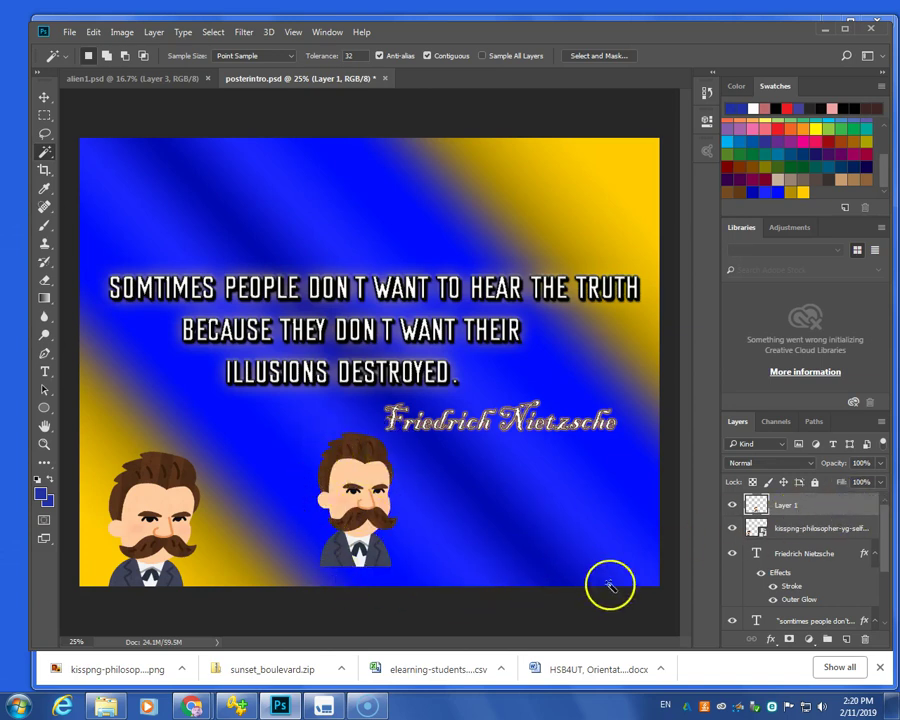
- Delete the layer holding the second, pasted portrait
left_click(865, 639)
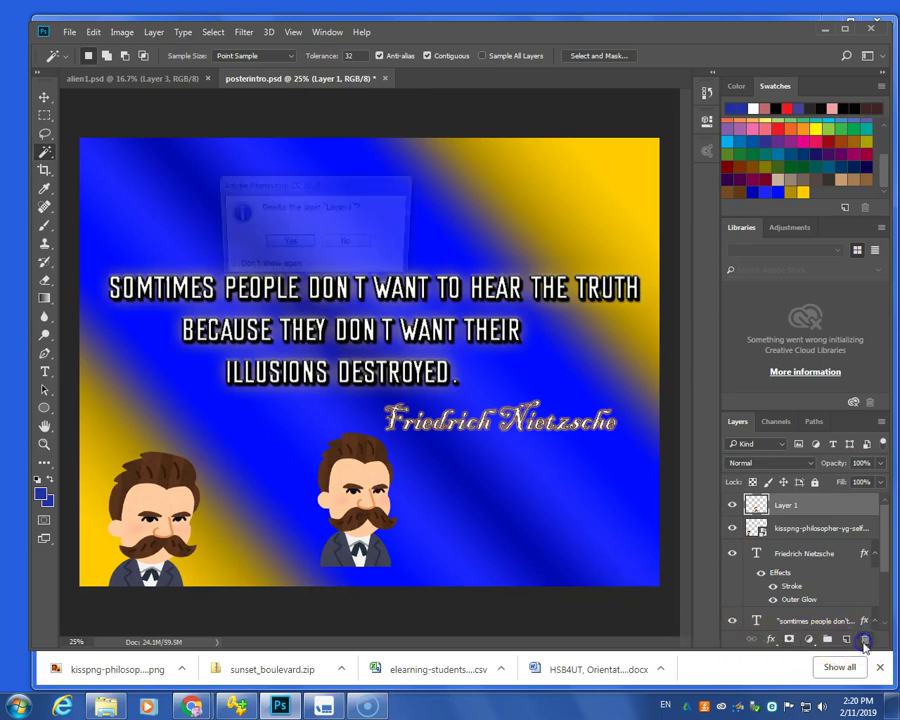
left_click(291, 243)
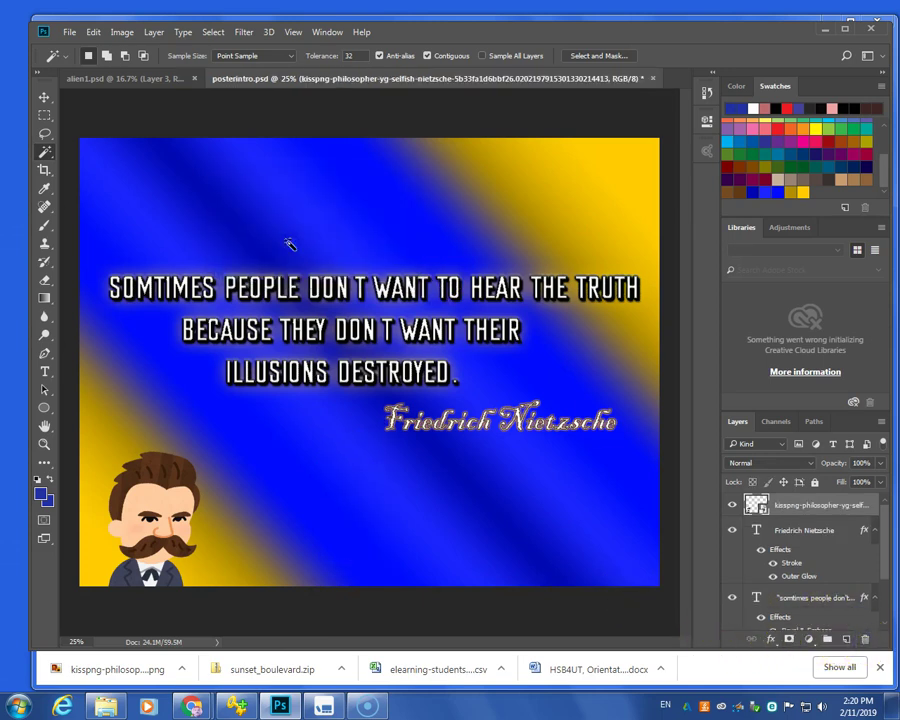
- Save a JPEG copy of the poster as posterintro.jpg on DATA (D:) with quality 8 (High) and Baseline ("Standard") format
left_click(69, 32)
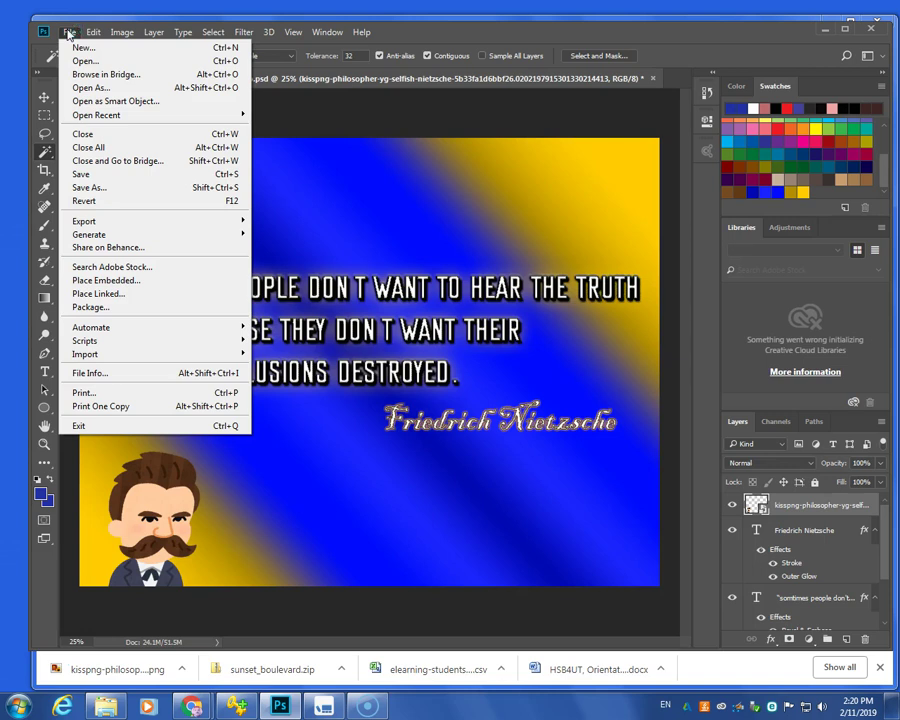
left_click(112, 187)
left_click(281, 543)
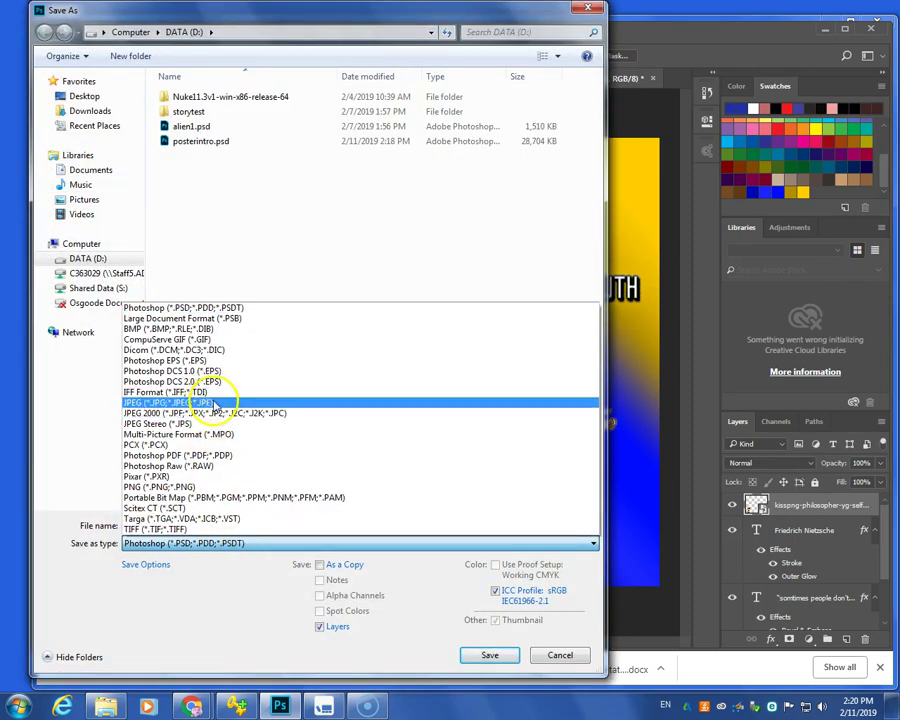
left_click(212, 402)
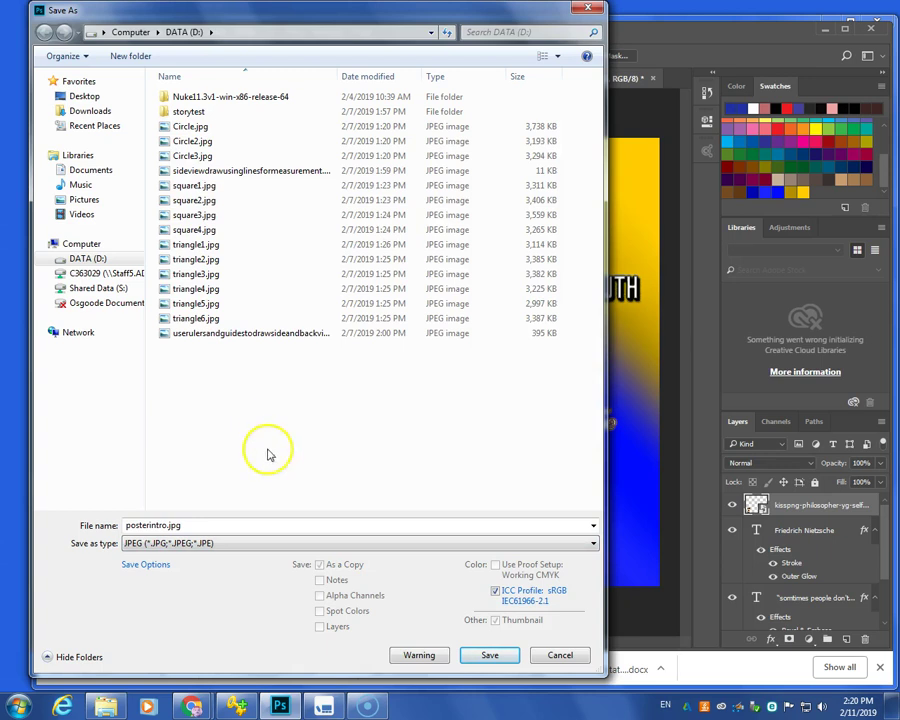
left_click(490, 656)
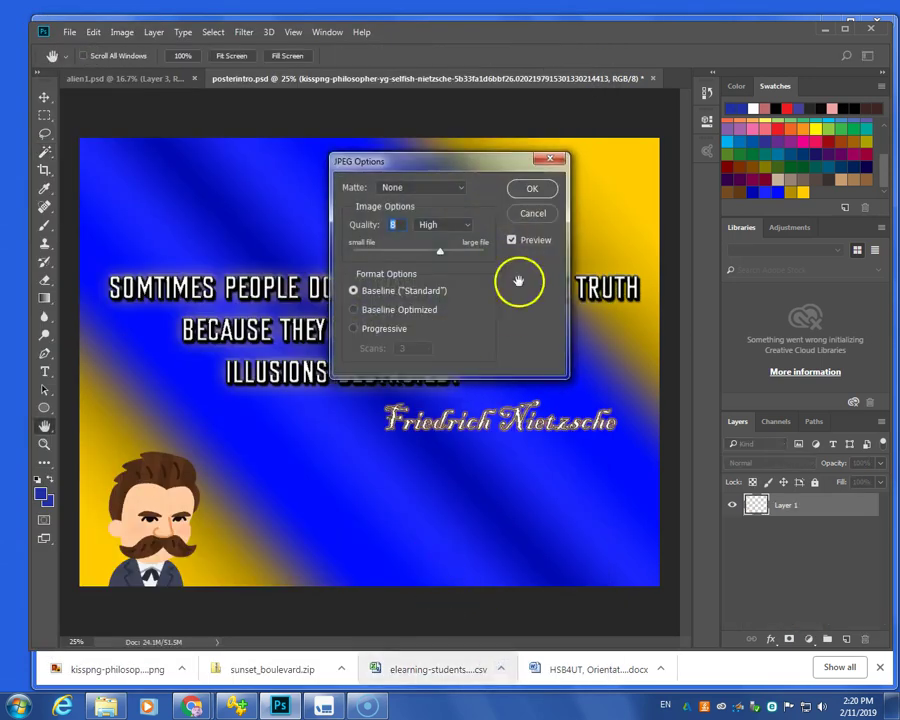
left_click(529, 188)
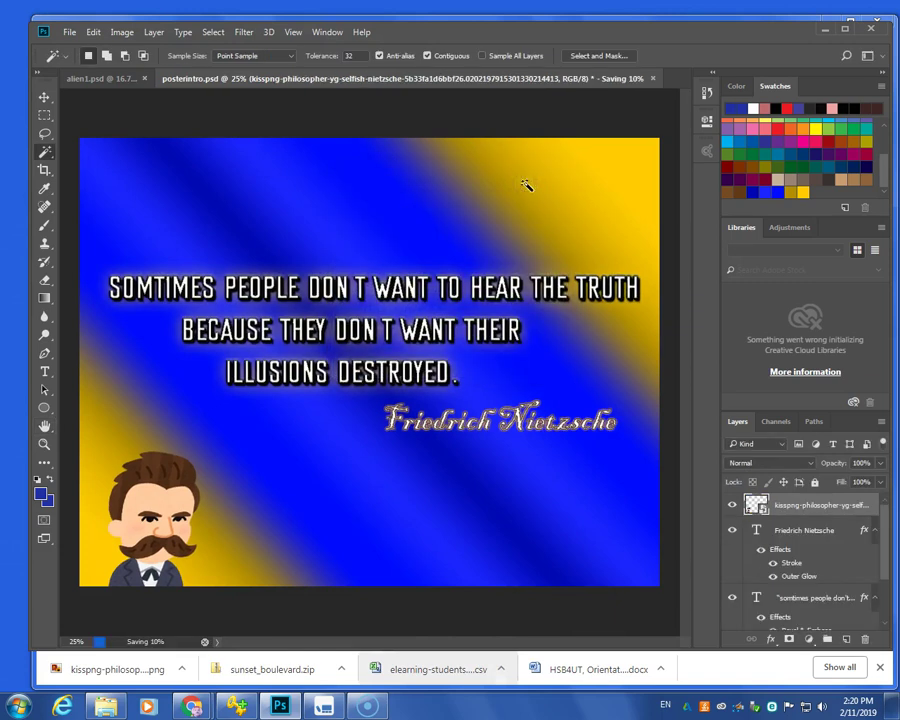